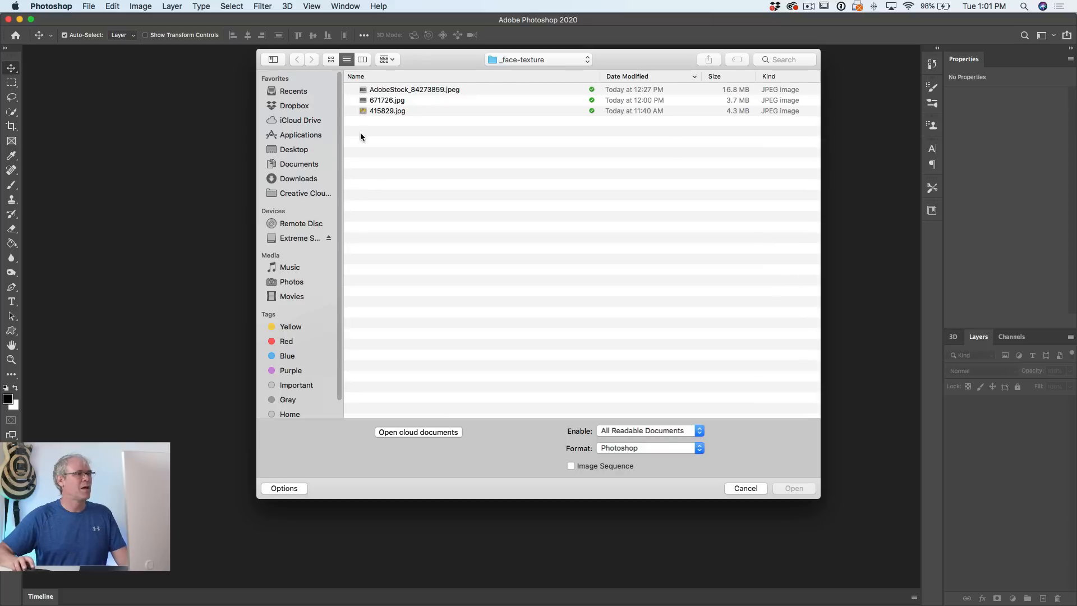
Step: Open AdobeStock_84273859.jpeg, 671726.jpg and 415829.jpg from the _face-texture folder and look over the newspaper texture and the portrait
{"action": "left_click_drag", "start_coordinate": [470, 138], "coordinate": [379, 89]}
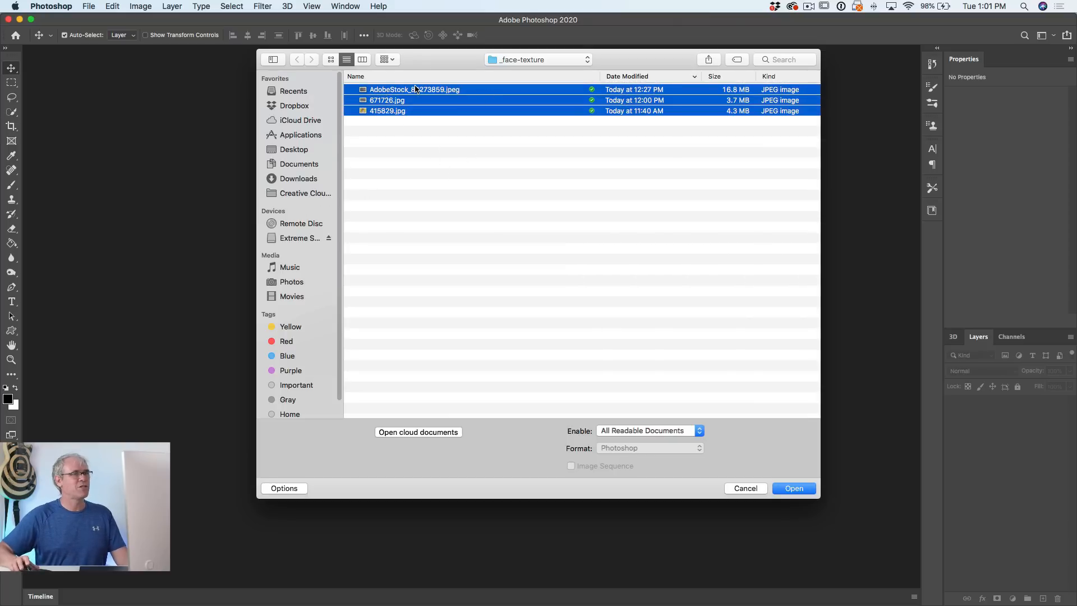
{"action": "left_click", "coordinate": [805, 492]}
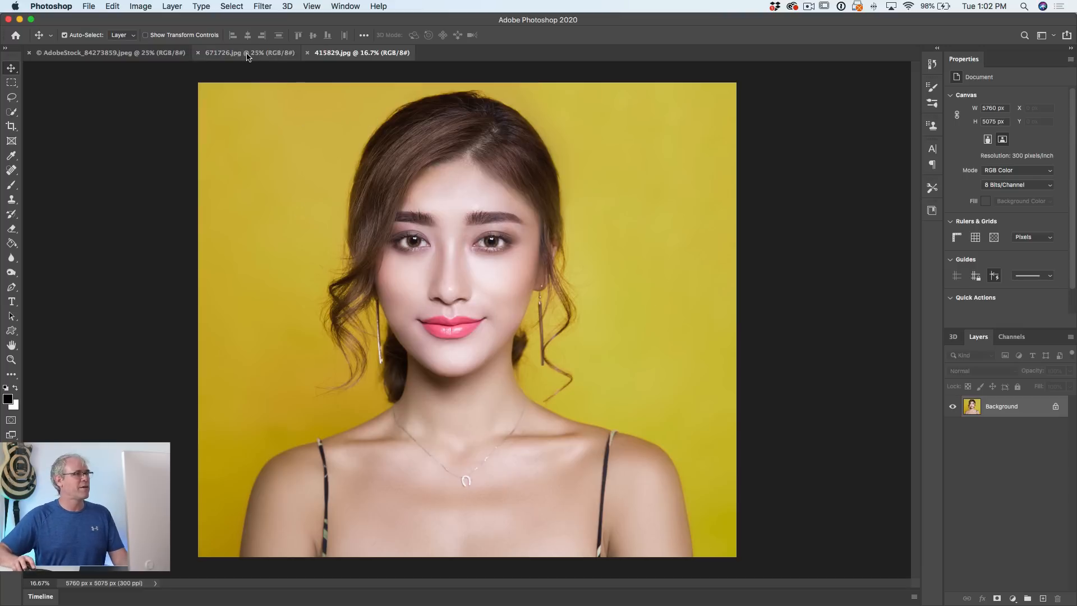
{"action": "left_click", "coordinate": [269, 52]}
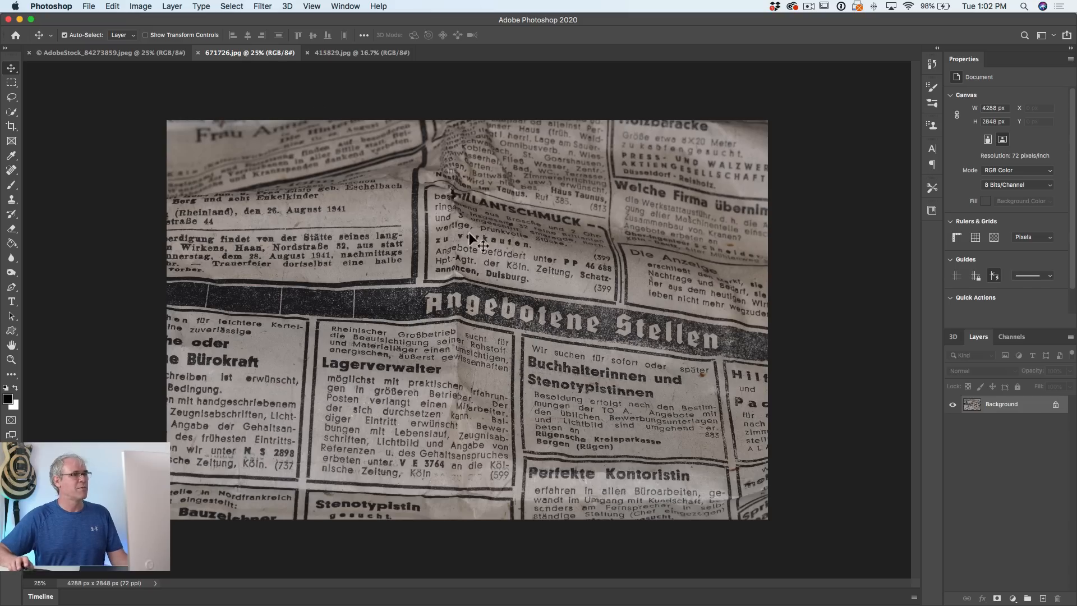
{"action": "left_click", "coordinate": [359, 53]}
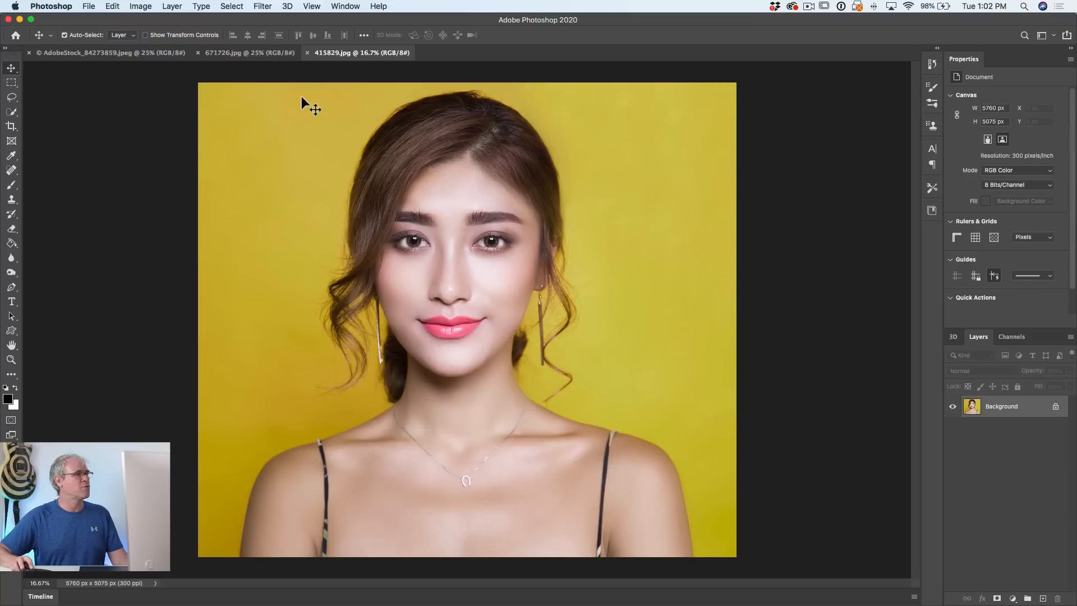
Step: Copy the torn-newspaper collage from AdobeStock_84273859.jpeg into the 415829.jpg portrait and align it with the canvas's upper edge
{"action": "left_click", "coordinate": [150, 53]}
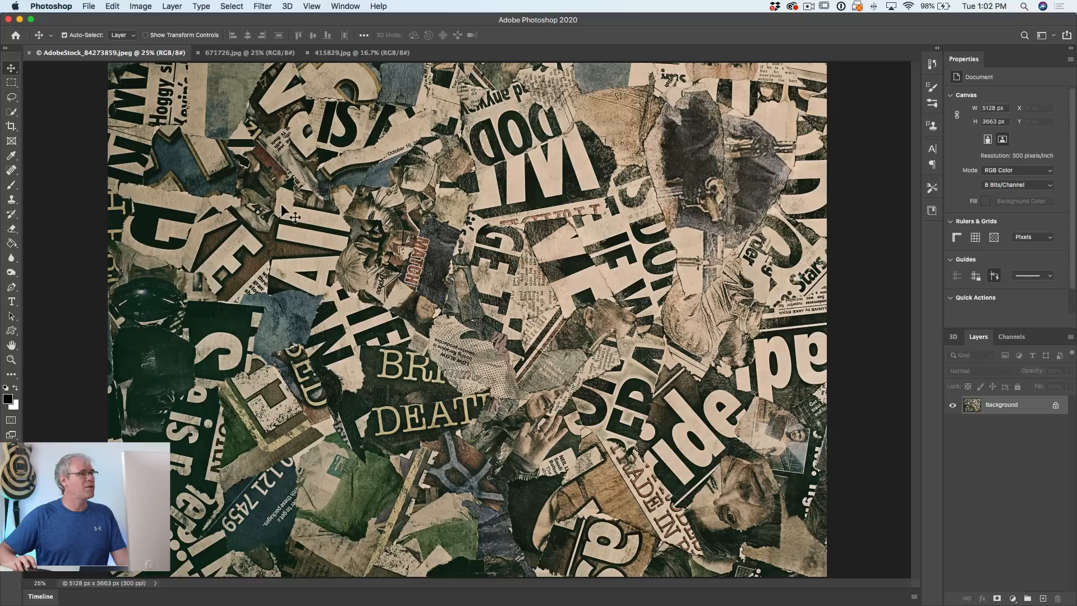
{"action": "left_click_drag", "start_coordinate": [282, 209], "coordinate": [343, 54]}
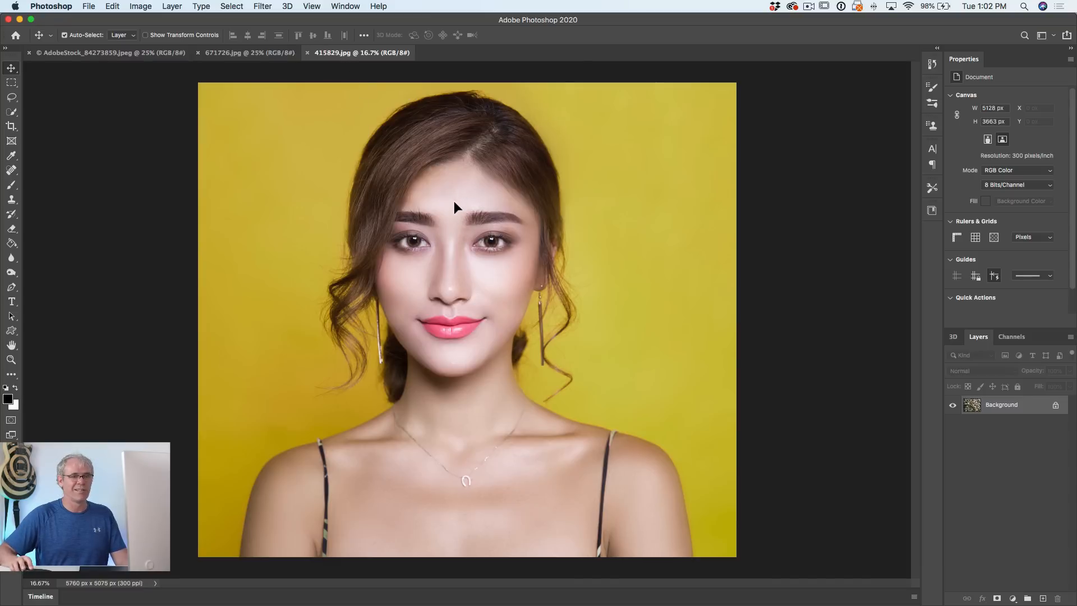
{"action": "left_click_drag", "start_coordinate": [459, 212], "coordinate": [458, 213]}
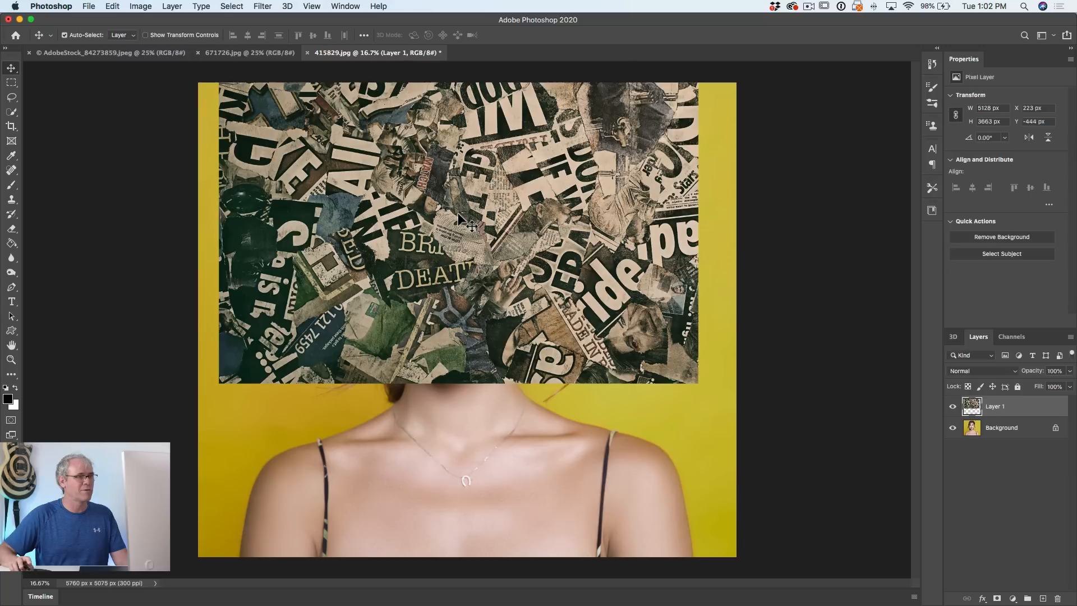
{"action": "left_click_drag", "start_coordinate": [521, 178], "coordinate": [521, 222]}
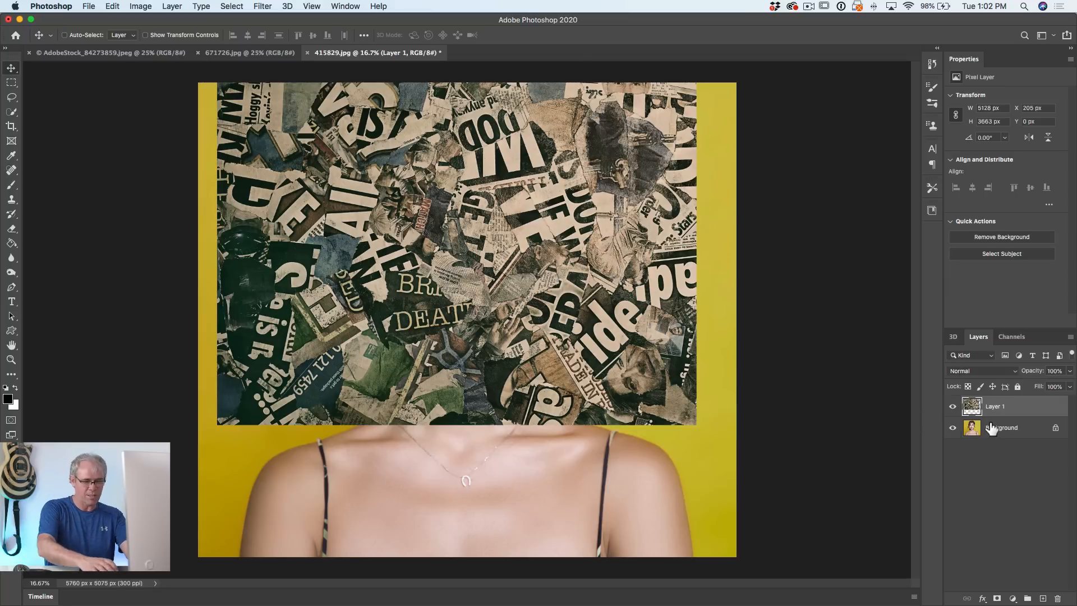
Step: Duplicate the collage layer, hide both collage layers and make the Background layer active
{"action": "key", "text": "super+j"}
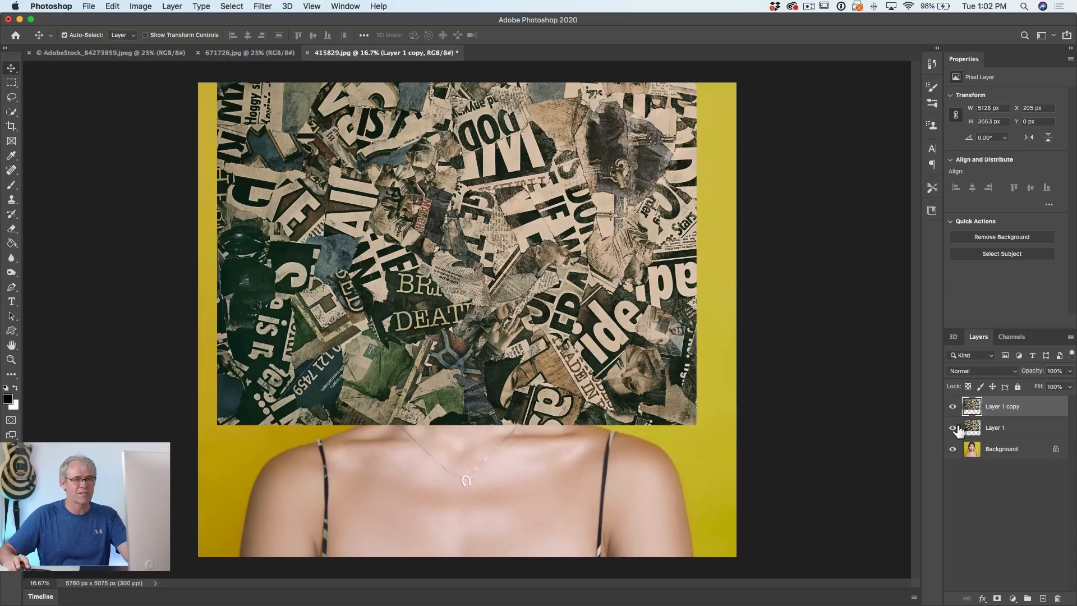
{"action": "left_click", "coordinate": [953, 406]}
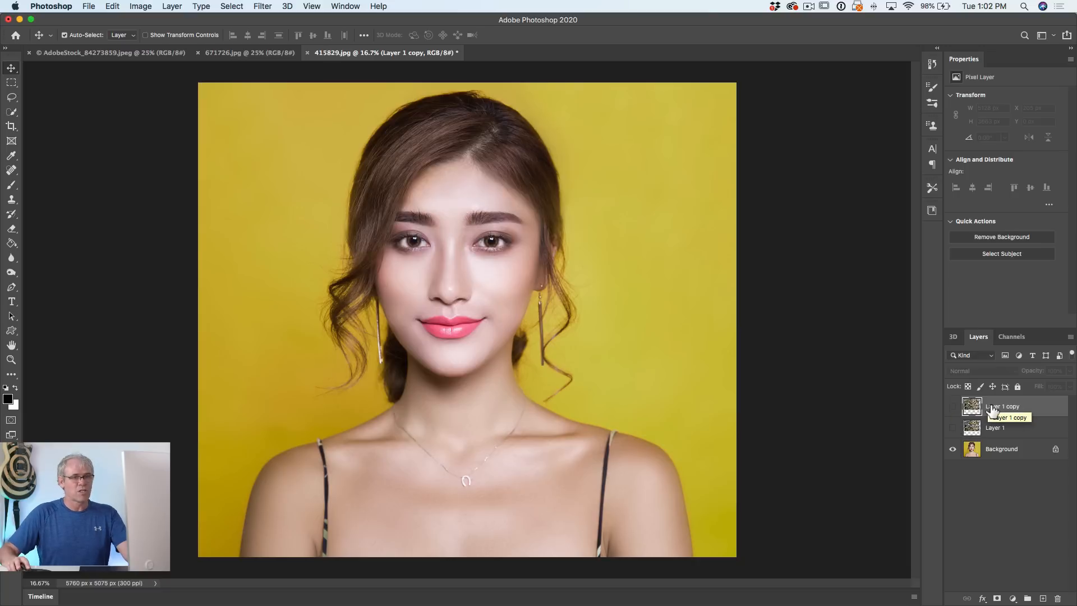
{"action": "left_click", "coordinate": [1010, 452]}
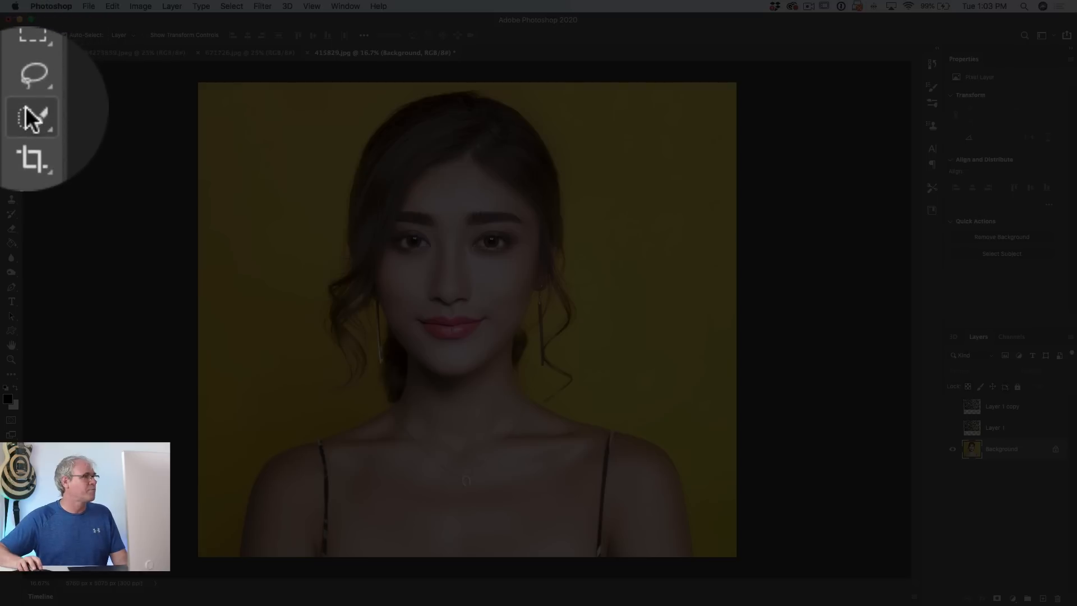
Step: Select the woman's face on the Background layer with the Object Selection tool
{"action": "left_click", "coordinate": [25, 106]}
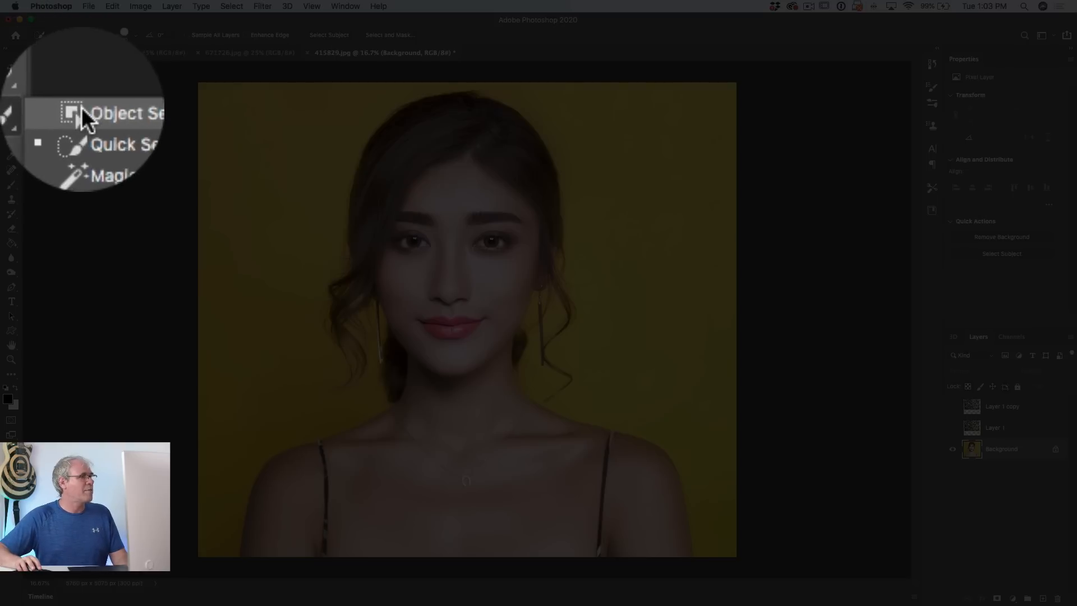
{"action": "left_click", "coordinate": [42, 110]}
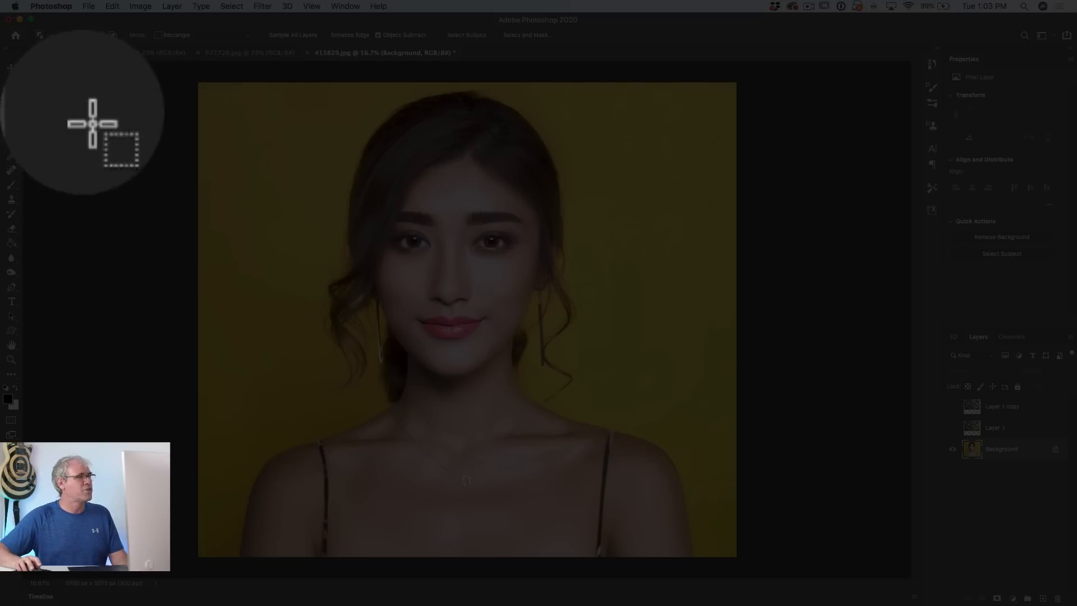
{"action": "left_click_drag", "start_coordinate": [392, 152], "coordinate": [516, 358]}
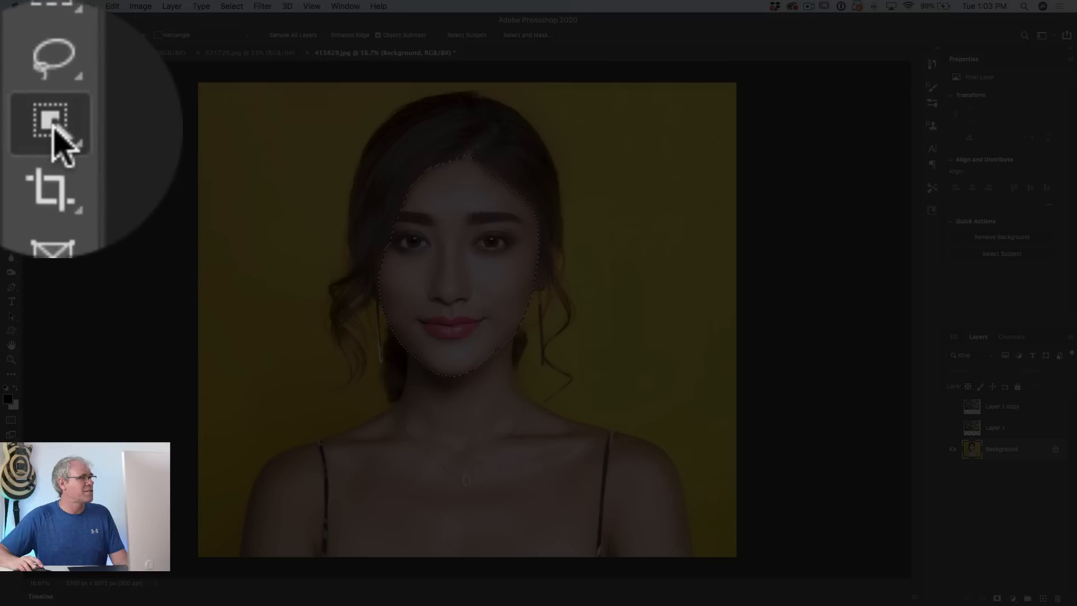
Step: Add the outer edge of the cheek beside the hanging hair to the face selection with the Quick Selection tool
{"action": "left_click", "coordinate": [12, 113]}
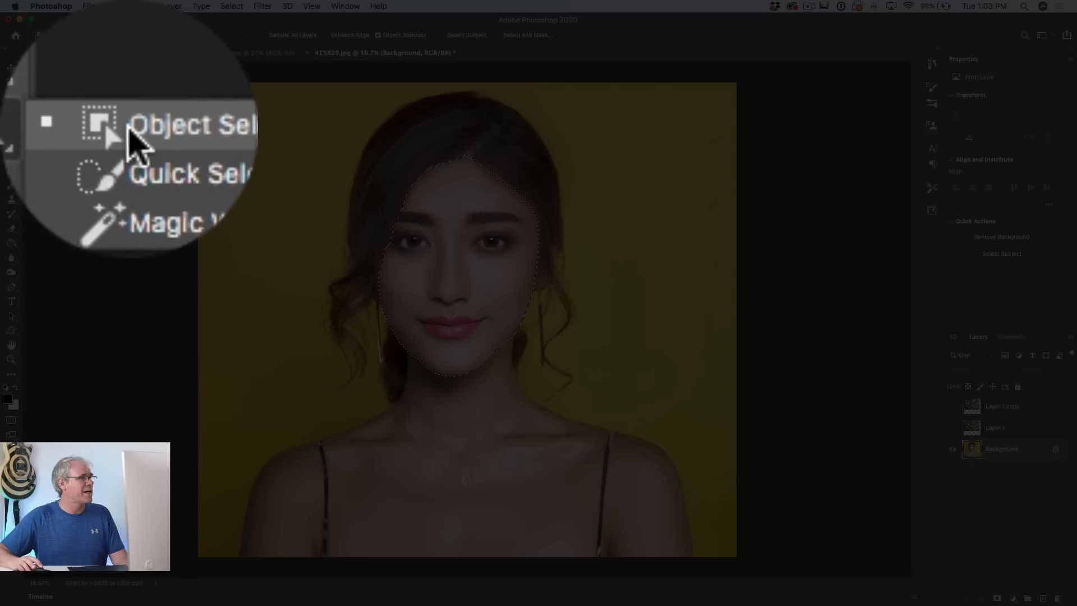
{"action": "left_click", "coordinate": [47, 127]}
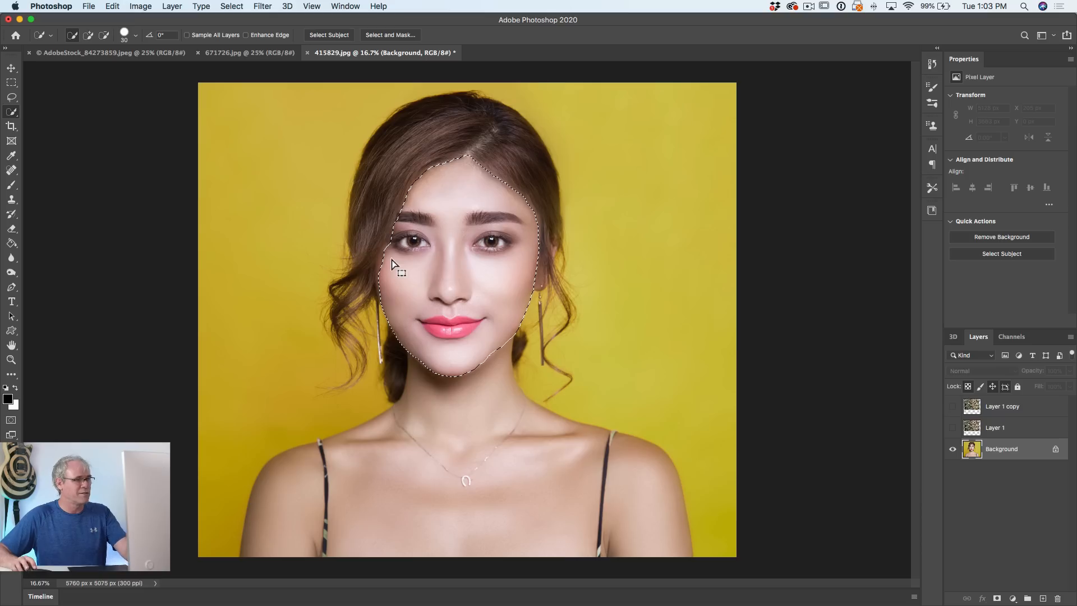
{"action": "key", "text": "shift"}
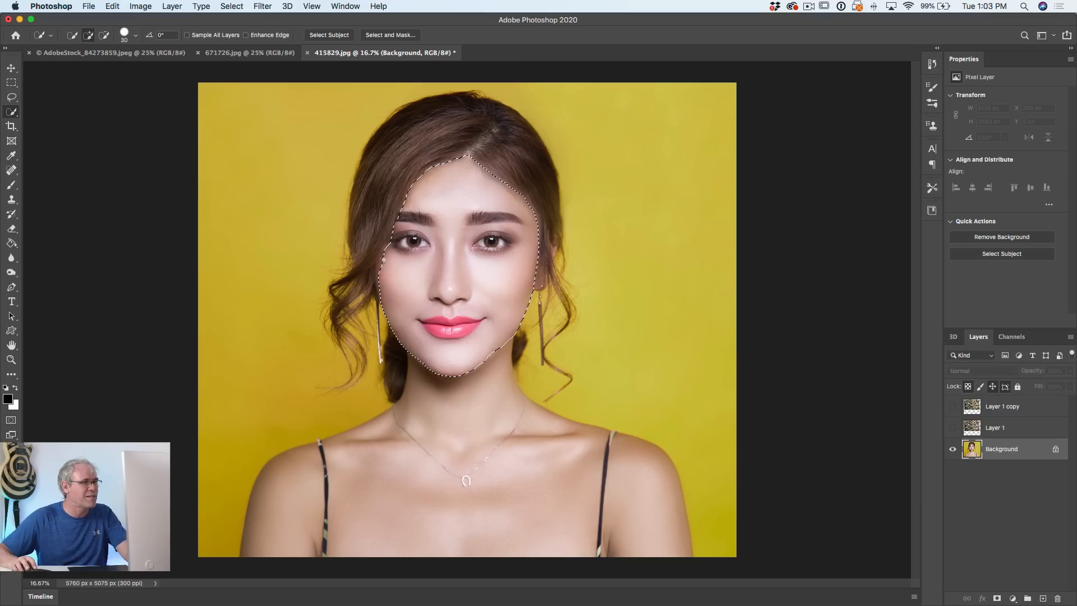
{"action": "left_click_drag", "start_coordinate": [380, 277], "coordinate": [381, 294]}
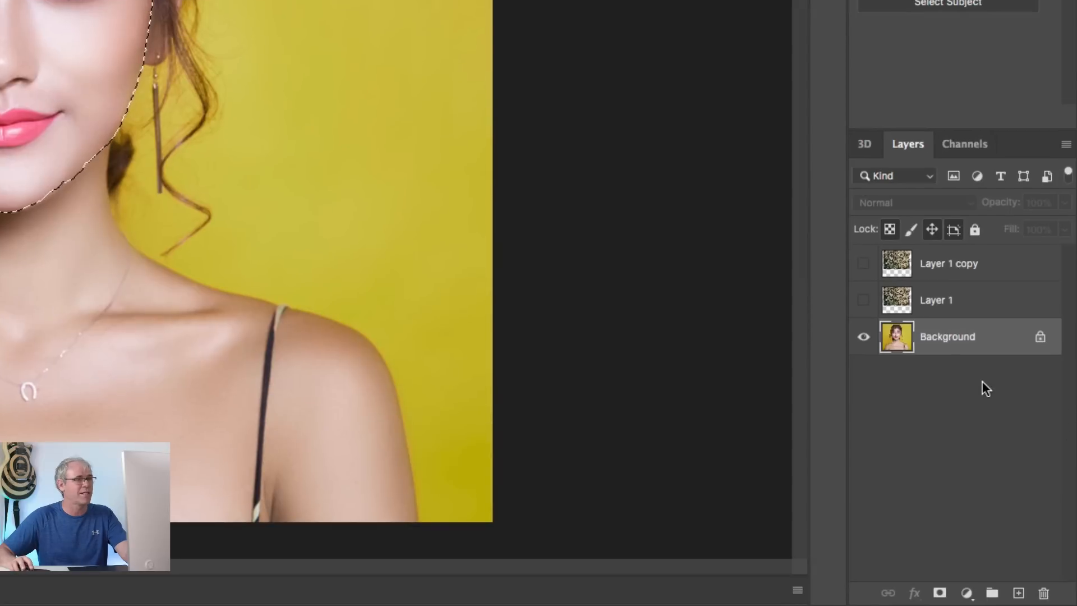
Step: Show Layer 1 copy and mask it with the face selection
{"action": "left_click", "coordinate": [864, 264]}
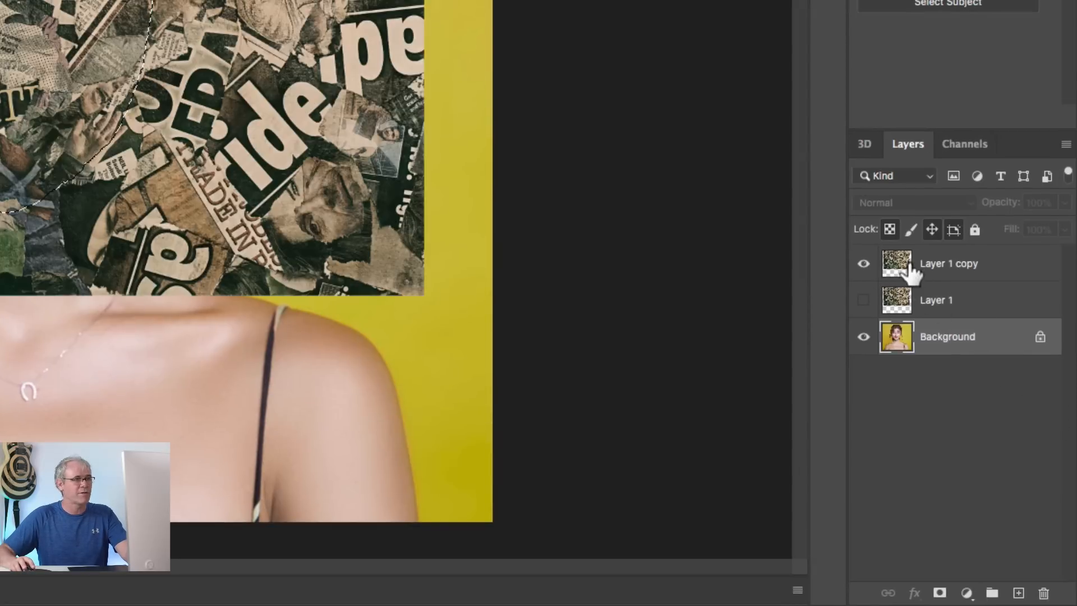
{"action": "left_click", "coordinate": [928, 272]}
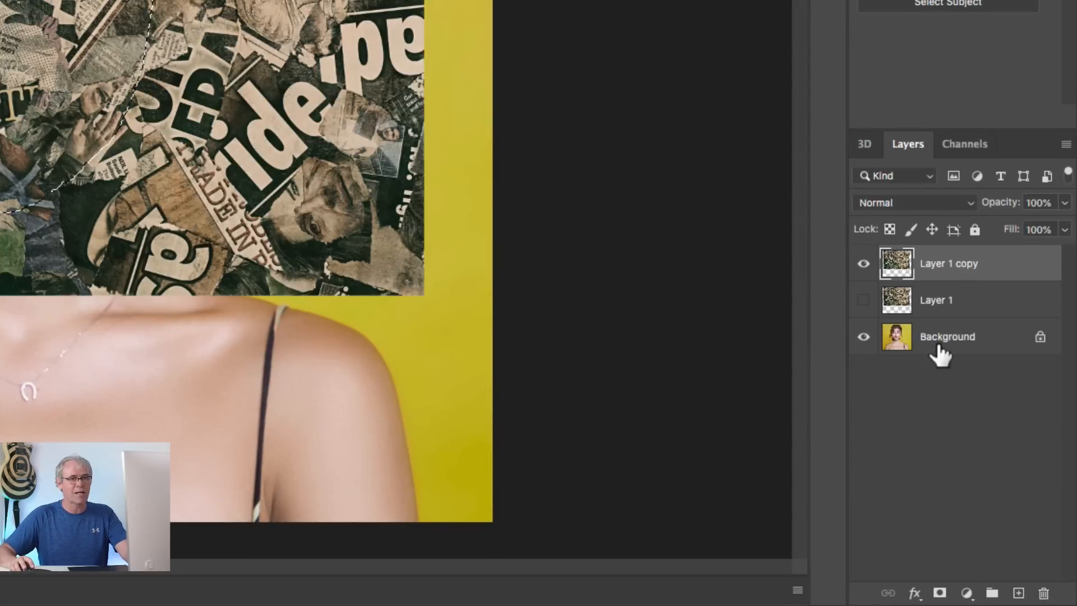
{"action": "left_click", "coordinate": [940, 593]}
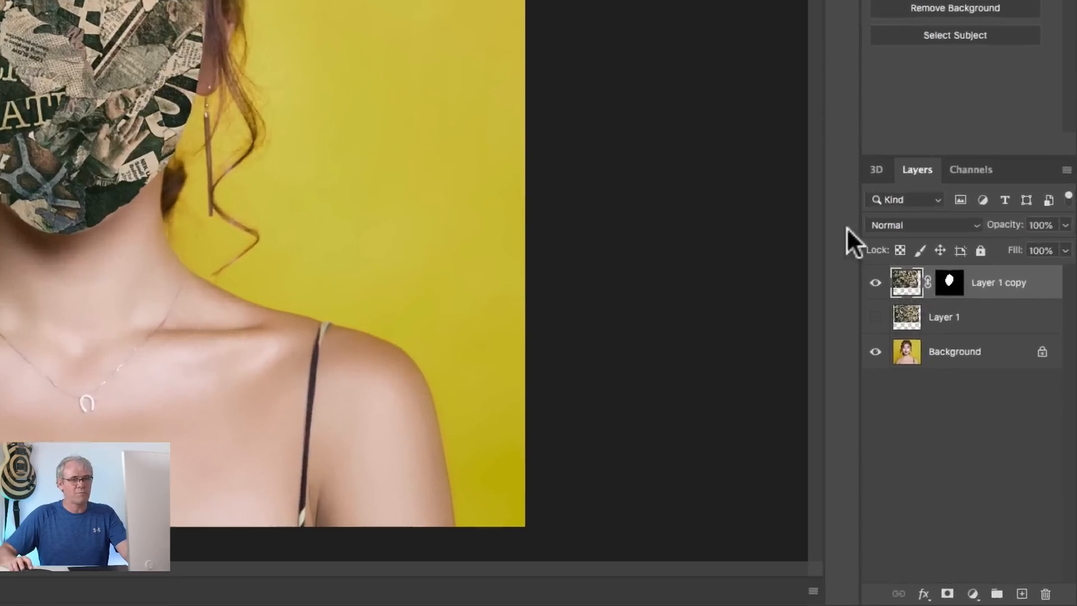
Step: Unlink the collage from its layer mask, scale it to about 70% and position it over the face
{"action": "left_click", "coordinate": [919, 264]}
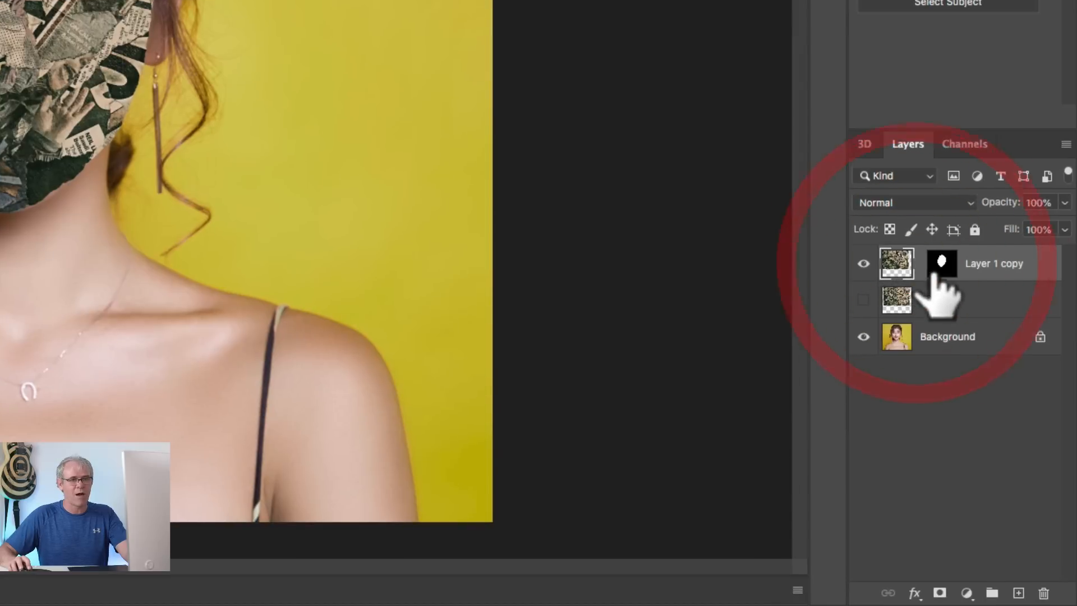
{"action": "key", "text": "super+t"}
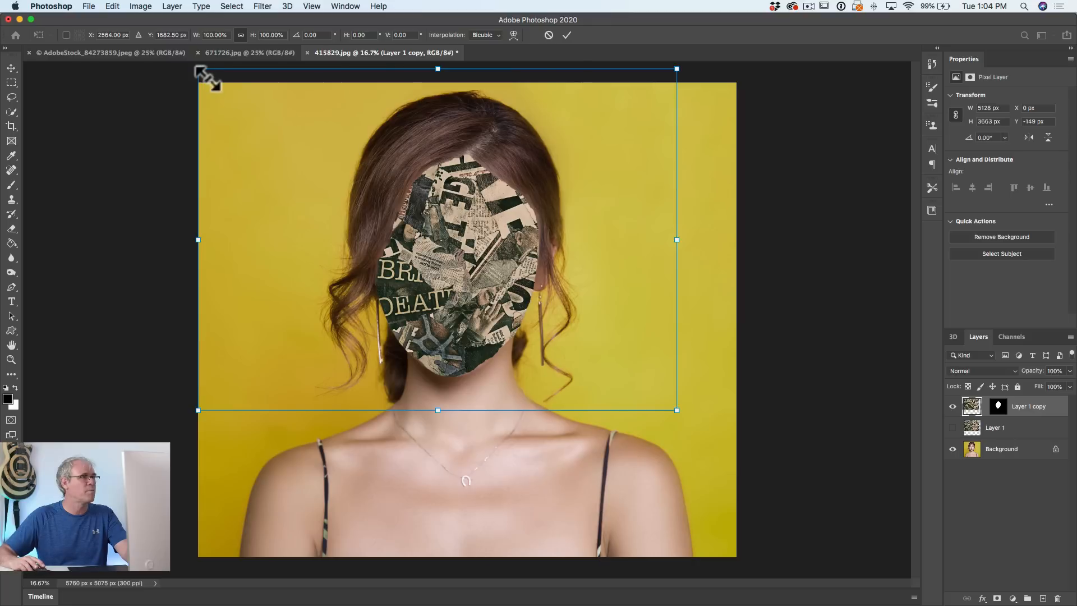
{"action": "left_click_drag", "start_coordinate": [209, 79], "coordinate": [328, 138]}
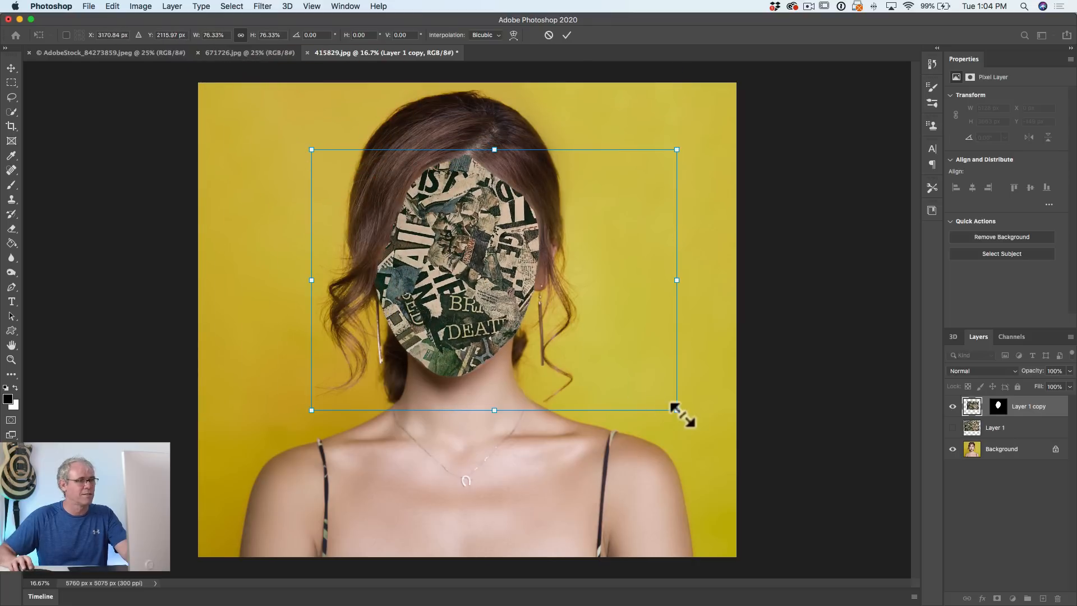
{"action": "left_click_drag", "start_coordinate": [676, 411], "coordinate": [650, 396]}
{"action": "left_click_drag", "start_coordinate": [525, 301], "coordinate": [534, 307]}
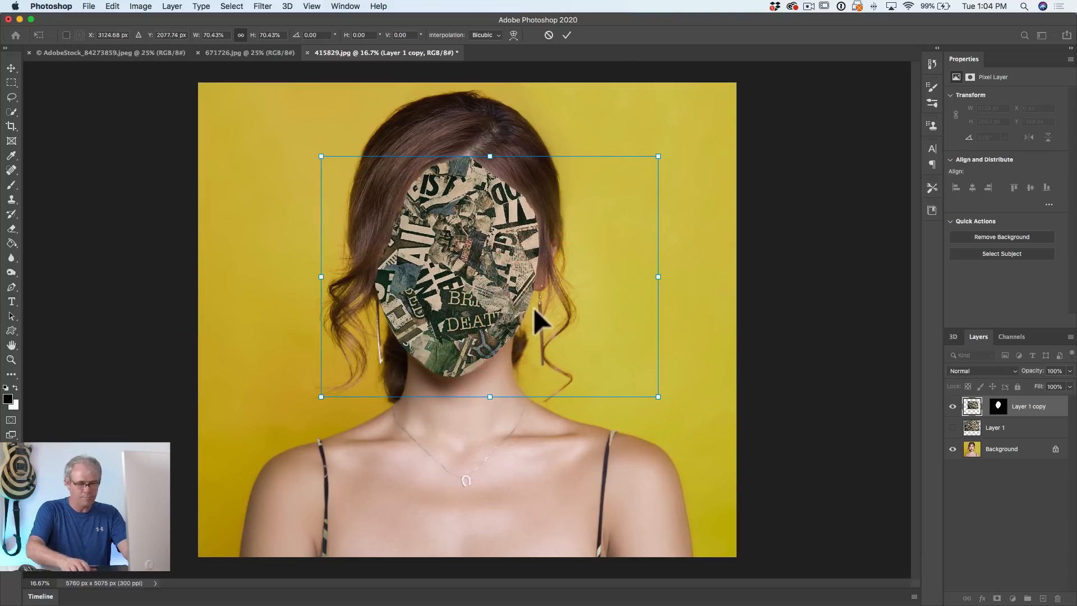
{"action": "key", "text": "Return"}
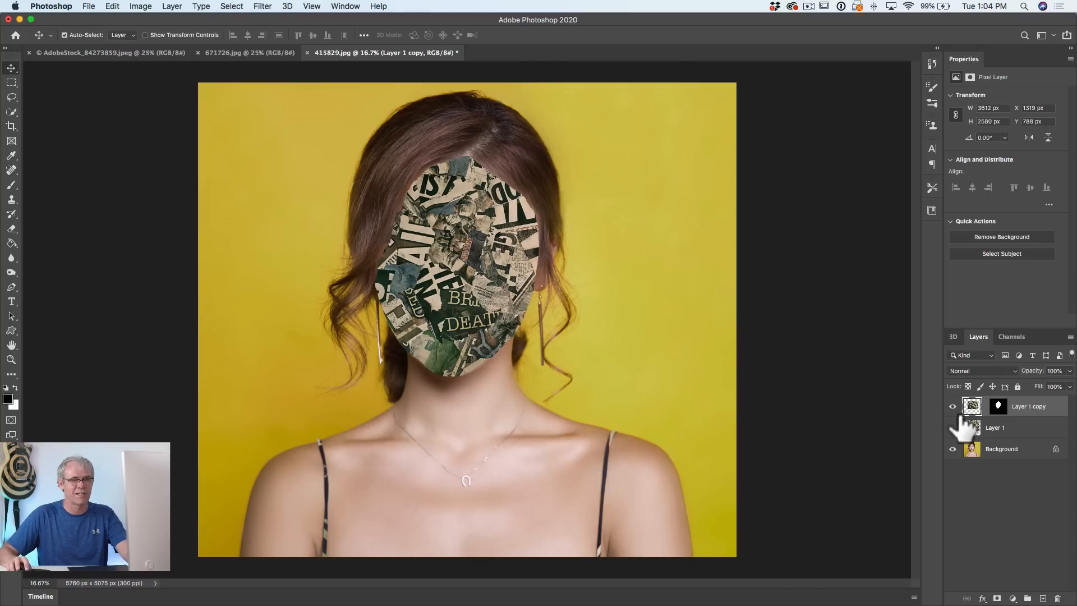
Step: Lower the opacity of Layer 1 copy to 45% so the face shows through the collage
{"action": "key", "text": "9"}
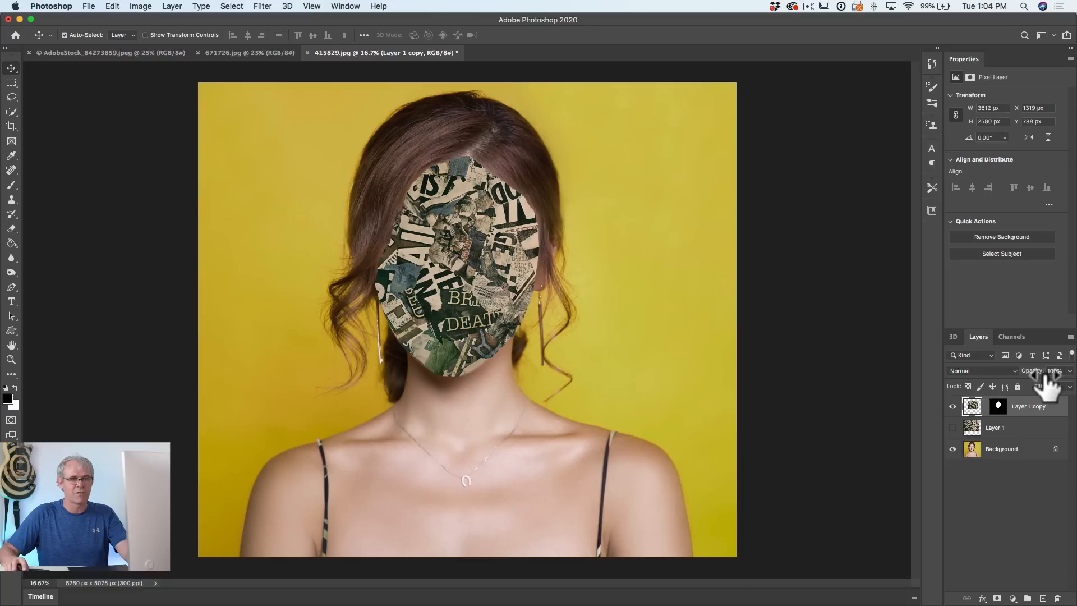
{"action": "left_click_drag", "start_coordinate": [1046, 380], "coordinate": [998, 379]}
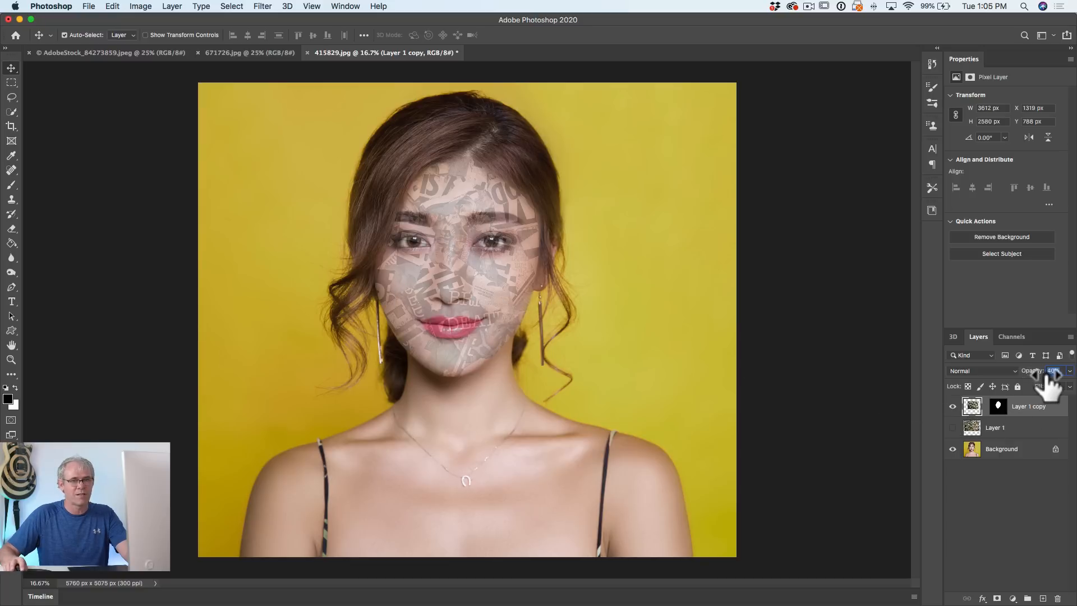
{"action": "left_click_drag", "start_coordinate": [1045, 375], "coordinate": [1048, 374]}
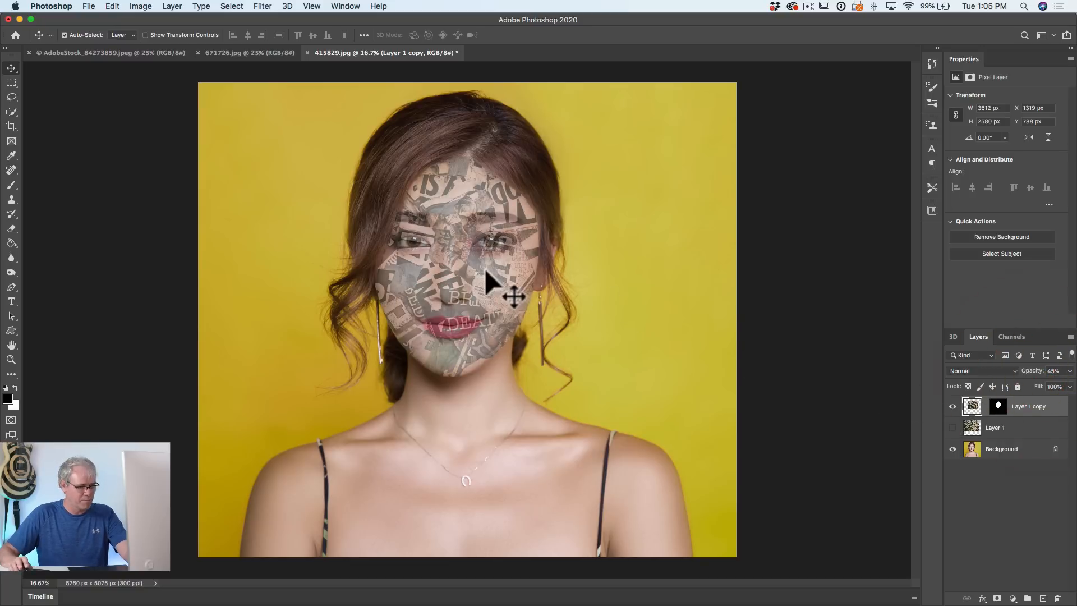
Step: Put the collage image on Layer 1 copy, separate from its mask, into Warp transform mode
{"action": "scroll", "coordinate": [485, 266], "scroll_direction": "up", "scroll_amount": 5}
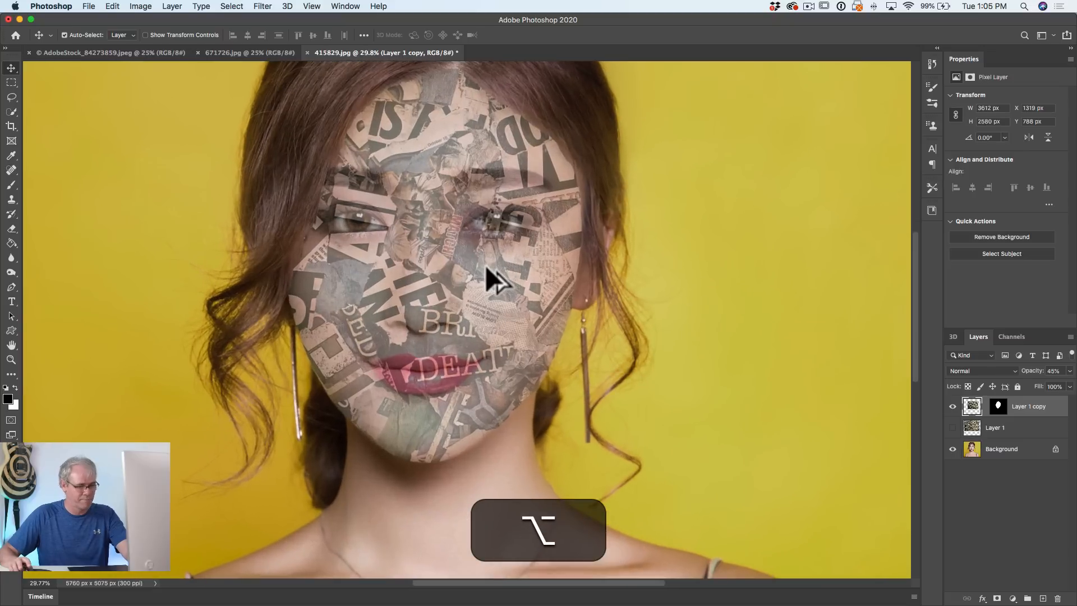
{"action": "left_click_drag", "start_coordinate": [443, 227], "coordinate": [467, 274]}
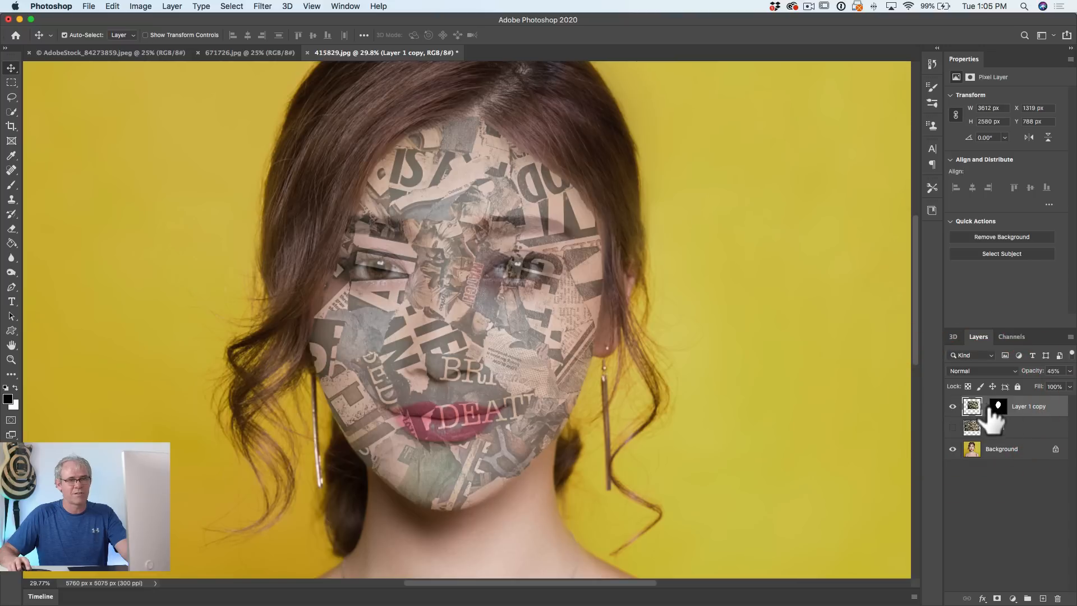
{"action": "left_click", "coordinate": [984, 407]}
{"action": "left_click", "coordinate": [985, 407]}
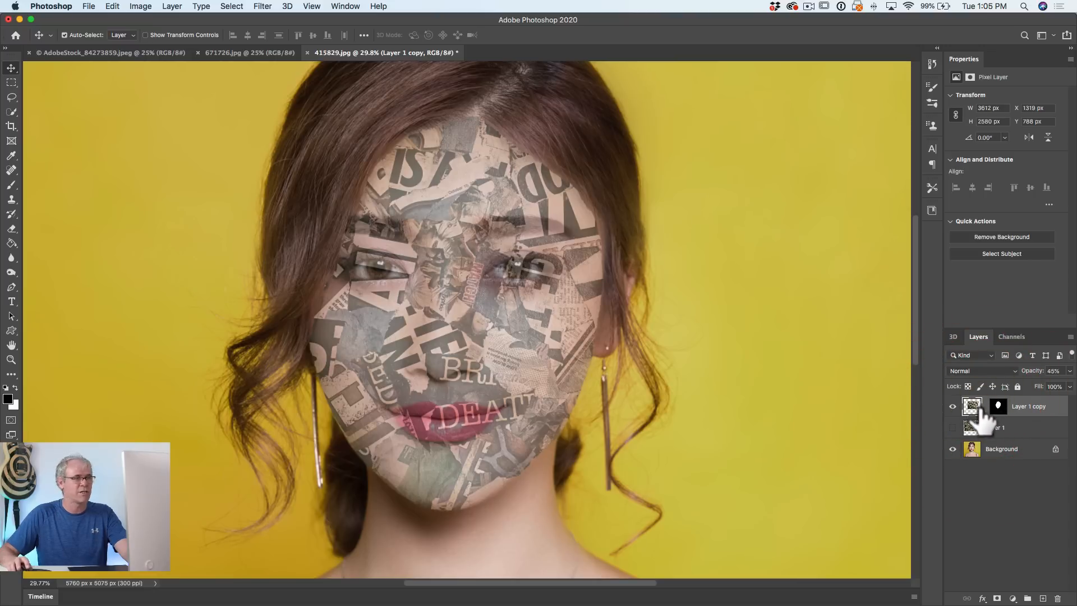
{"action": "key", "text": "super"}
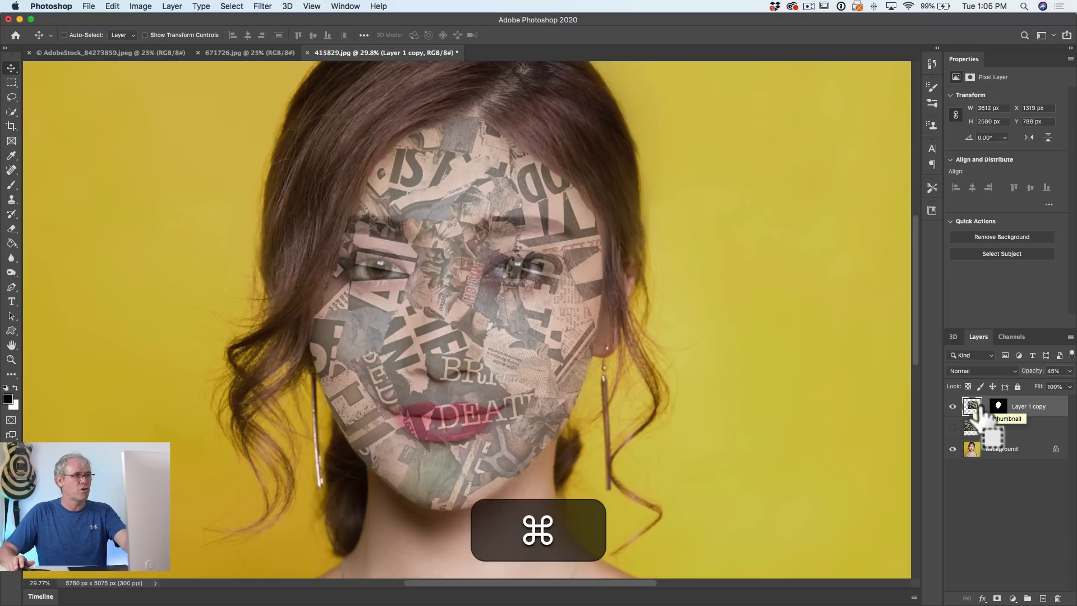
{"action": "key", "text": "super+t"}
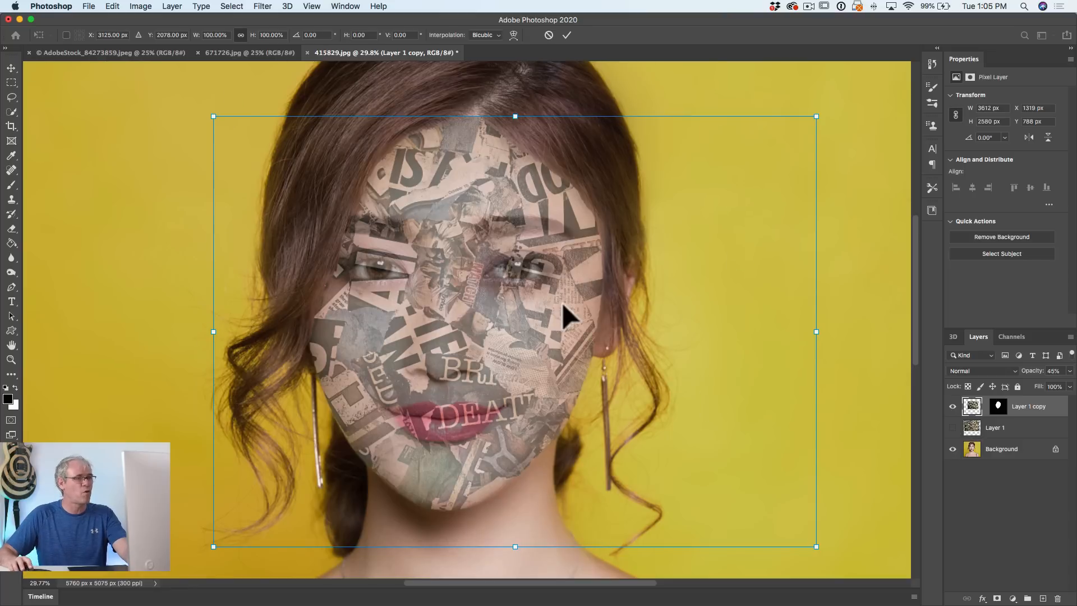
{"action": "right_click", "coordinate": [545, 230]}
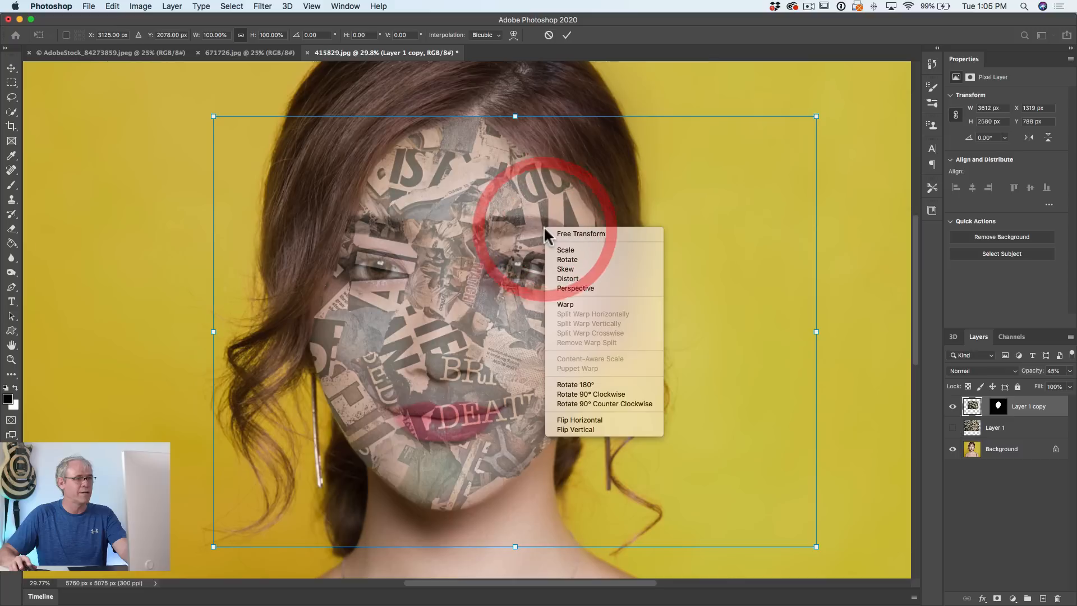
{"action": "left_click", "coordinate": [596, 304]}
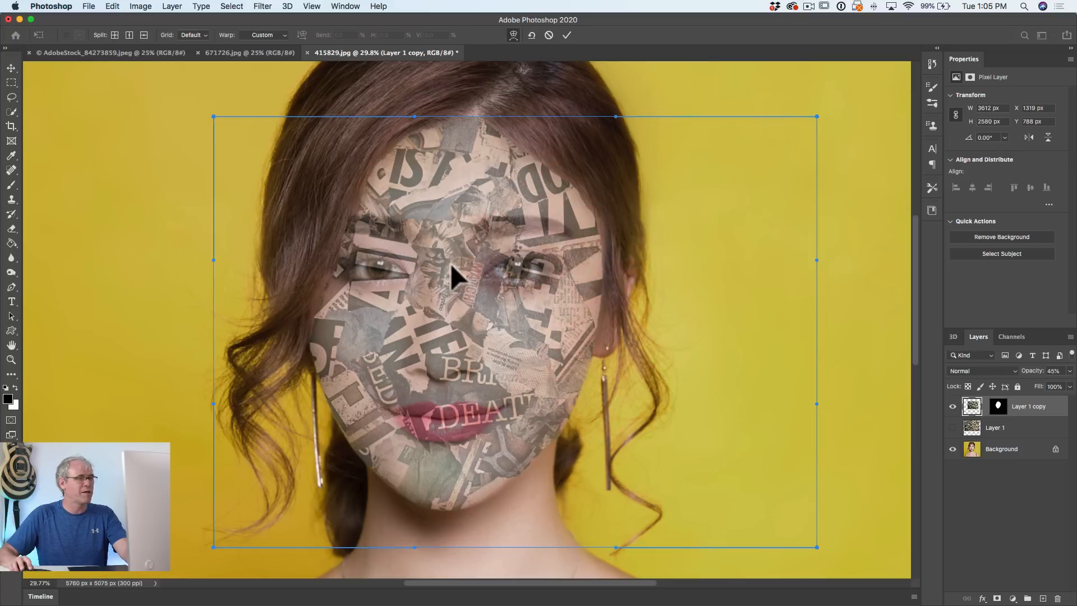
{"action": "left_click_drag", "start_coordinate": [450, 264], "coordinate": [460, 233]}
{"action": "left_click", "coordinate": [460, 233]}
{"action": "key", "text": "super+z"}
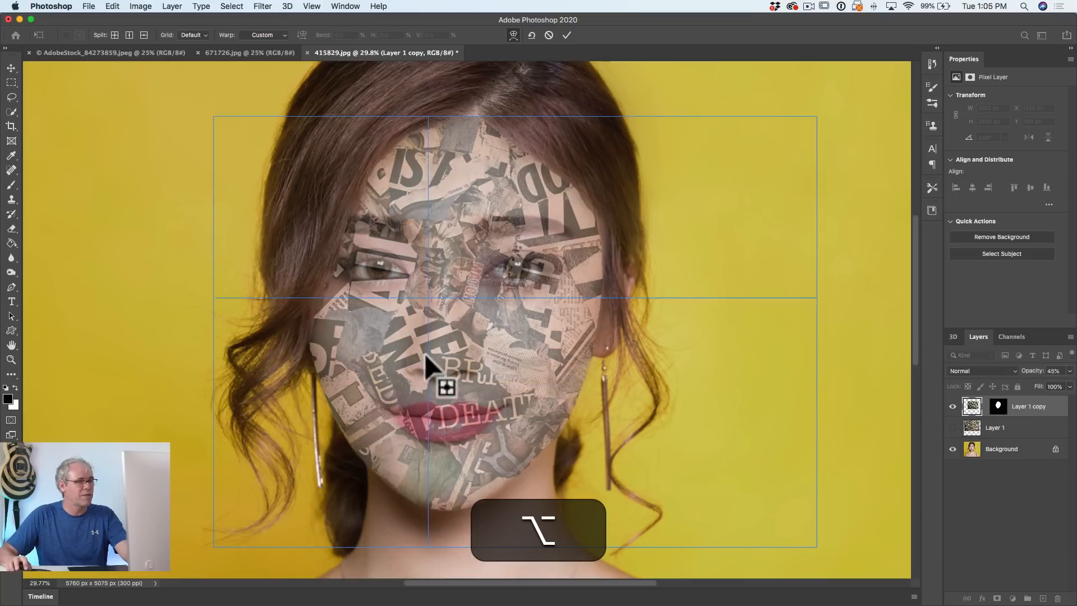
Step: Split the warp grid vertically along both sides of the nose and horizontally below the eyes and at the eyebrows
{"action": "left_click", "coordinate": [410, 529], "text": "alt"}
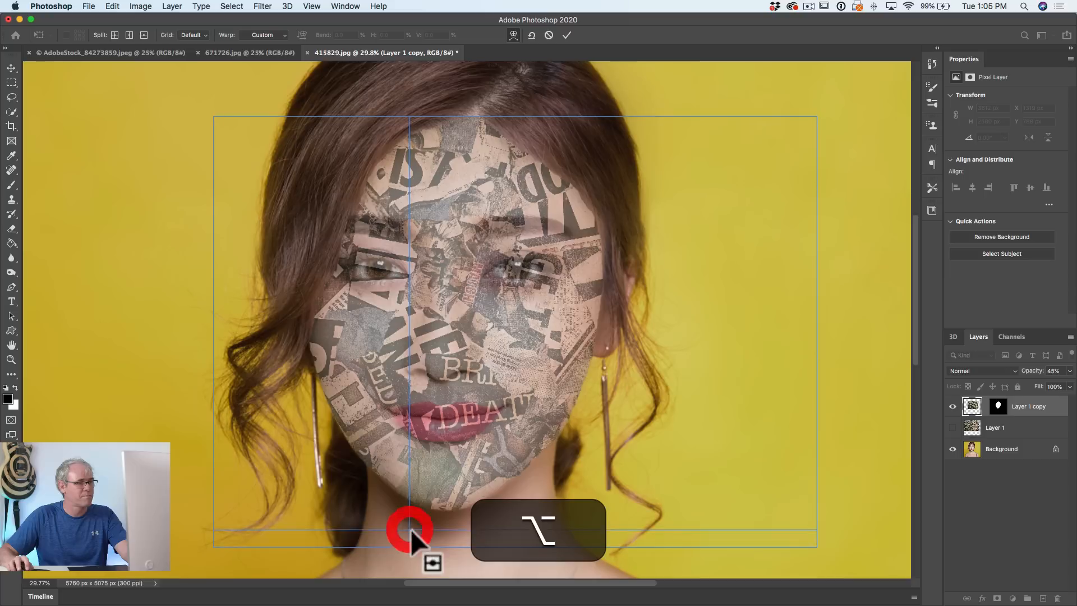
{"action": "left_click", "coordinate": [481, 536], "text": "alt"}
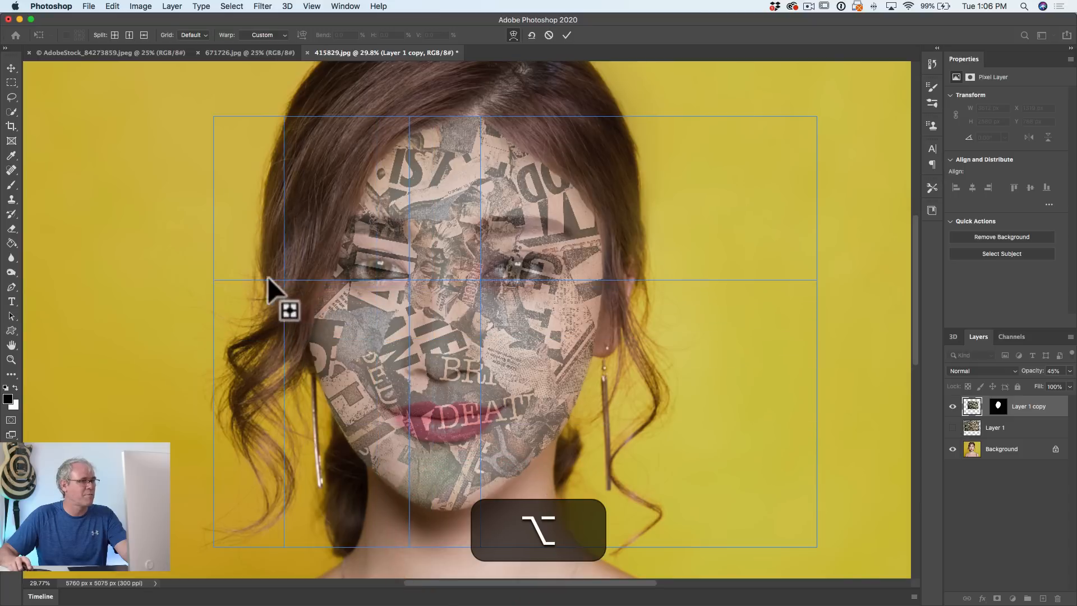
{"action": "left_click", "coordinate": [224, 285], "text": "alt"}
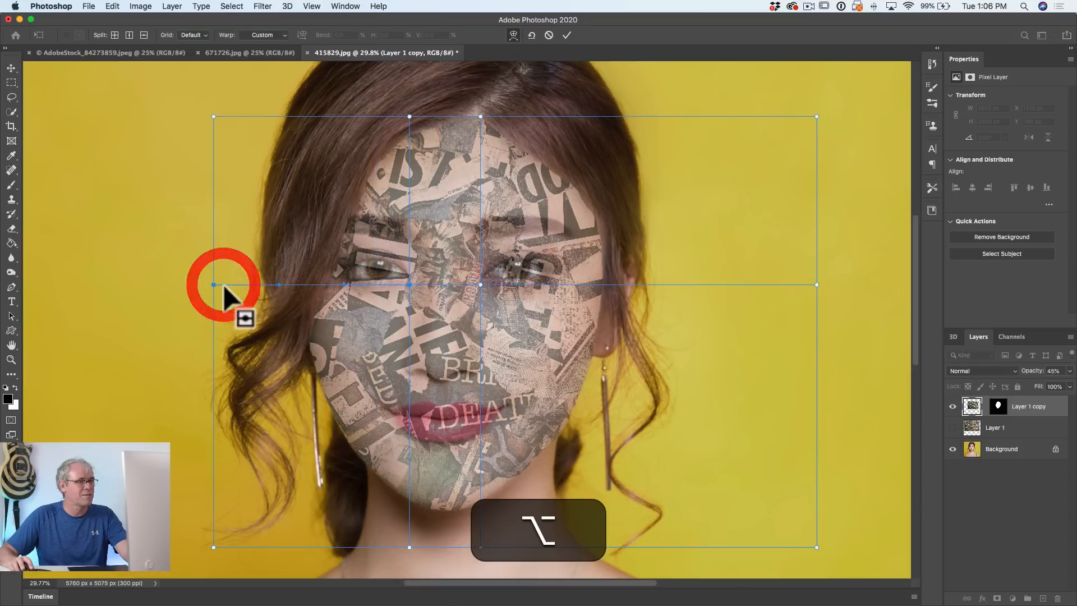
{"action": "left_click", "coordinate": [224, 227], "text": "alt"}
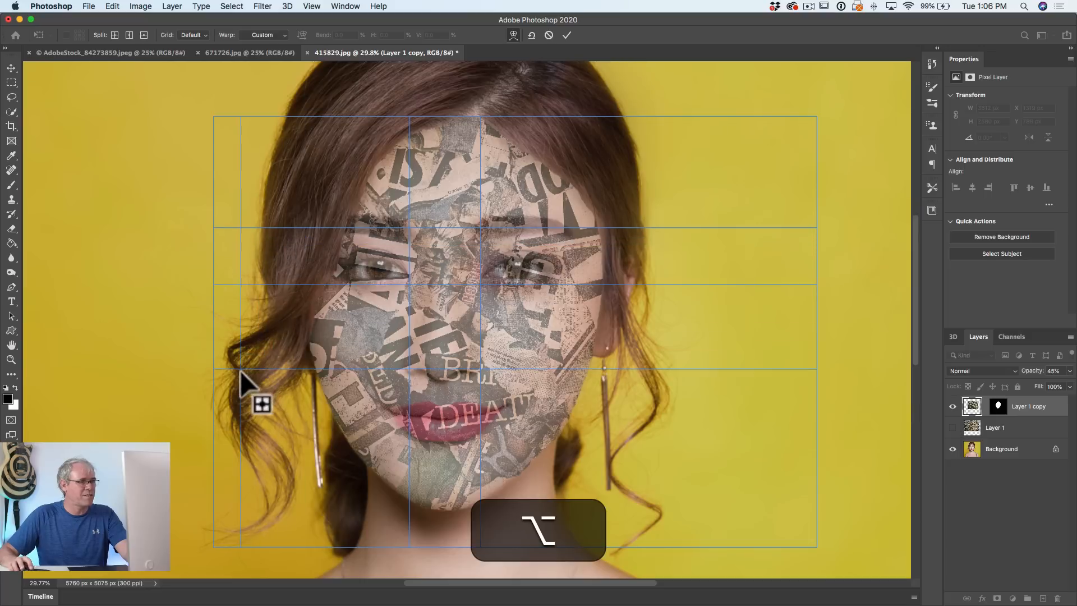
Step: Add horizontal warp splits at the base of the nose, the upper lip, below the lower lip and the chin
{"action": "left_click", "coordinate": [214, 382]}
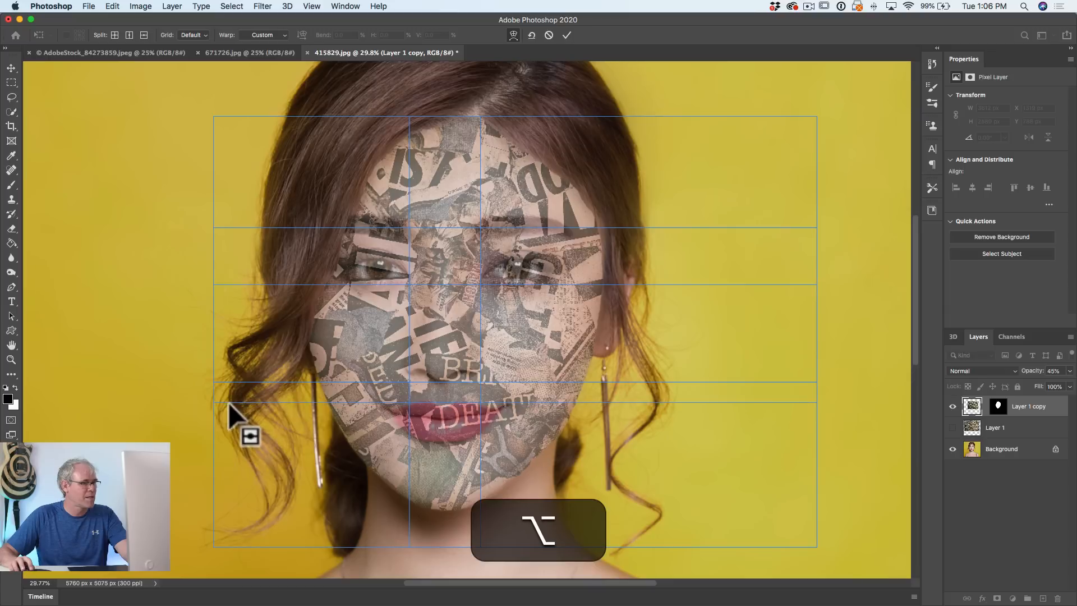
{"action": "left_click", "coordinate": [228, 402], "text": "alt"}
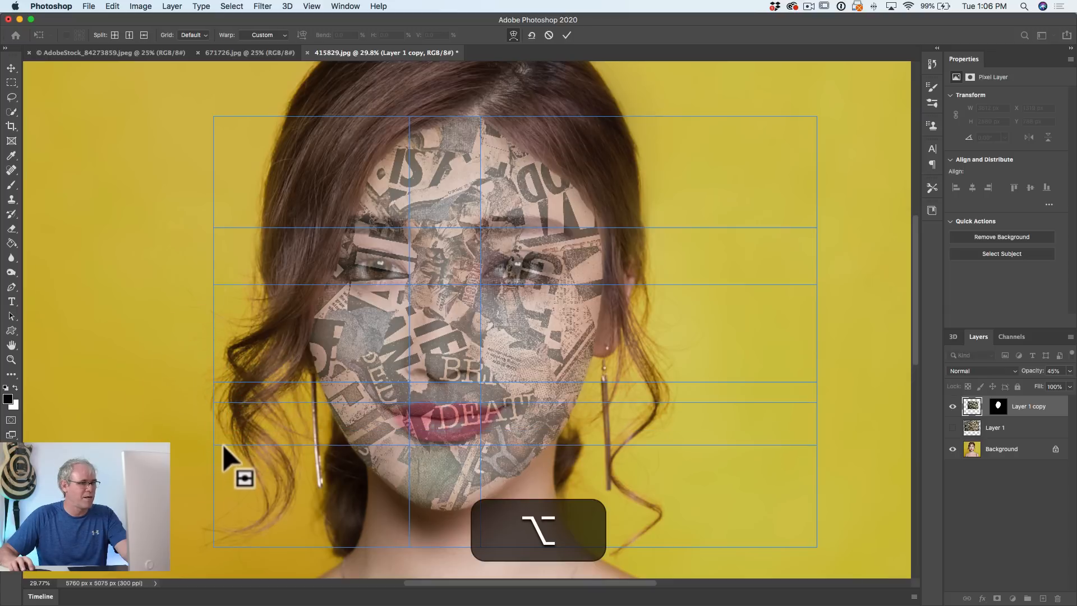
{"action": "left_click", "coordinate": [223, 440], "text": "alt"}
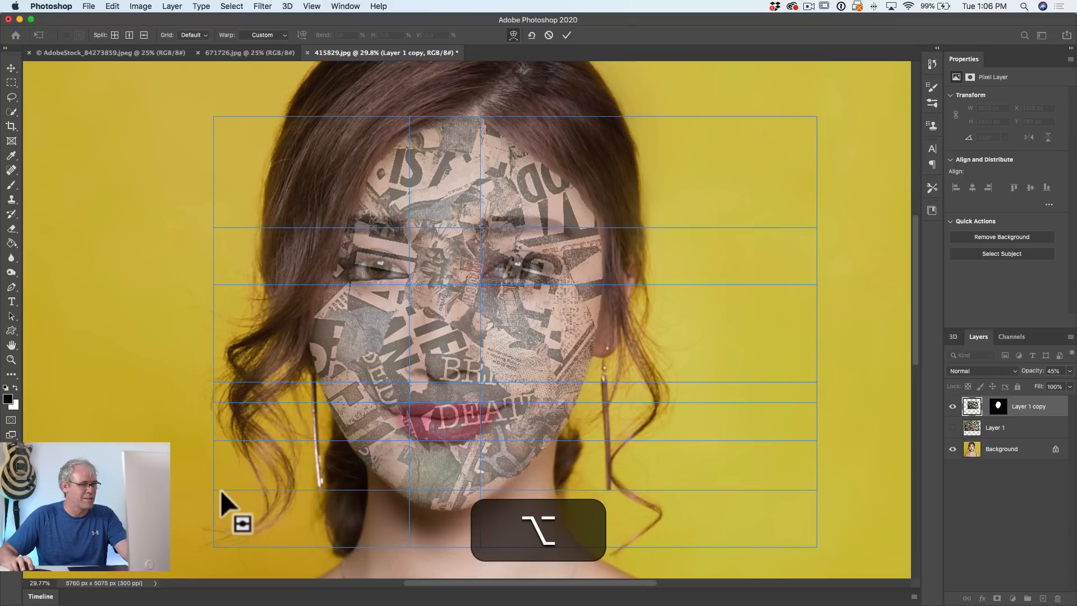
{"action": "left_click", "coordinate": [220, 489], "text": "alt"}
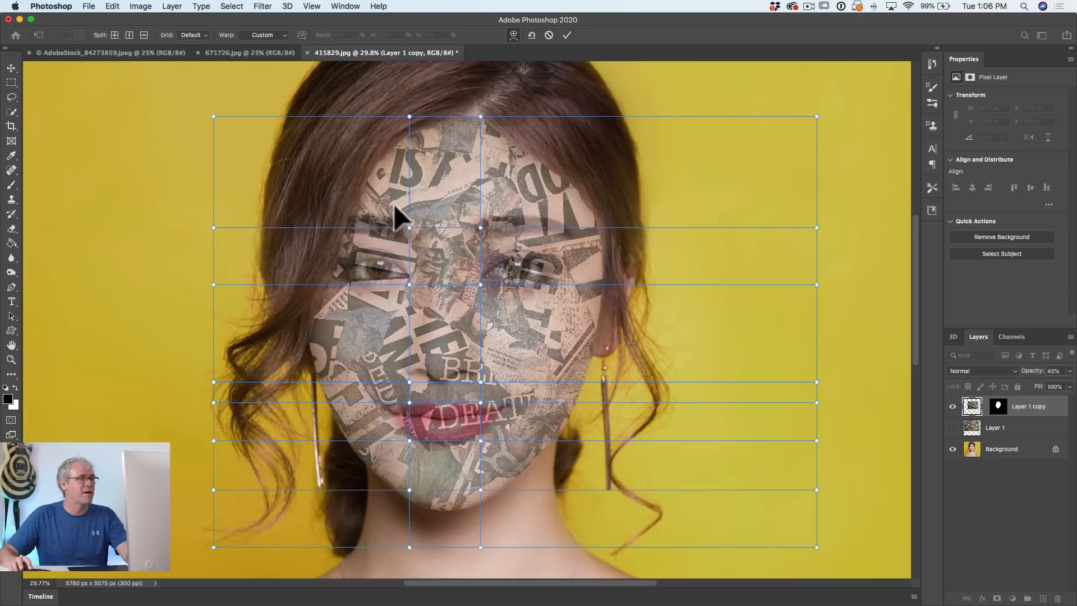
Step: Select the four warp points around the bridge of the nose and squeeze them slightly closer together
{"action": "left_click_drag", "start_coordinate": [389, 203], "coordinate": [494, 290]}
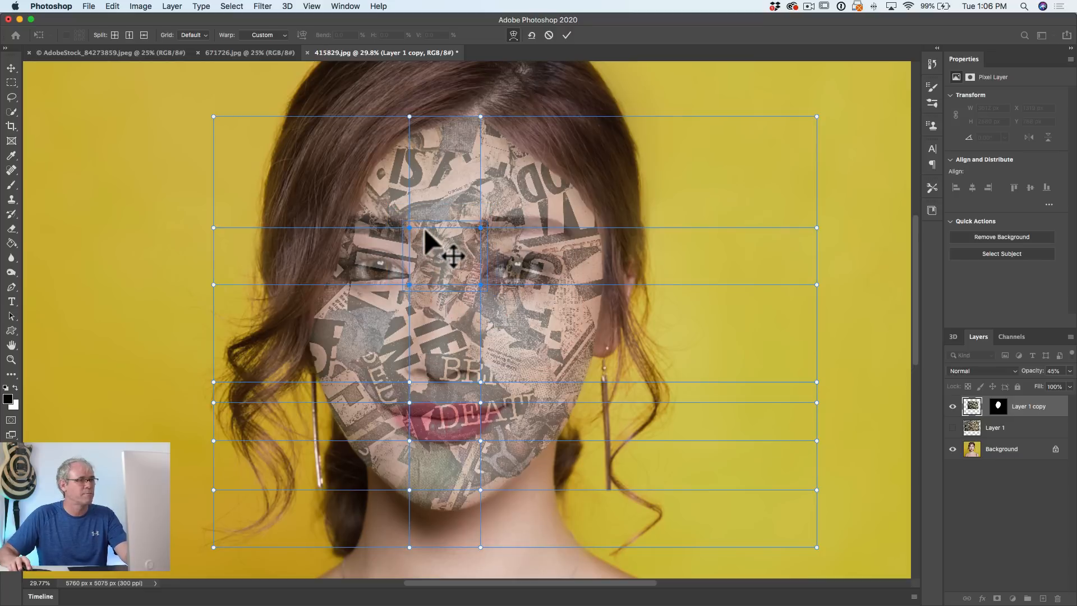
{"action": "left_click_drag", "start_coordinate": [412, 227], "coordinate": [447, 229]}
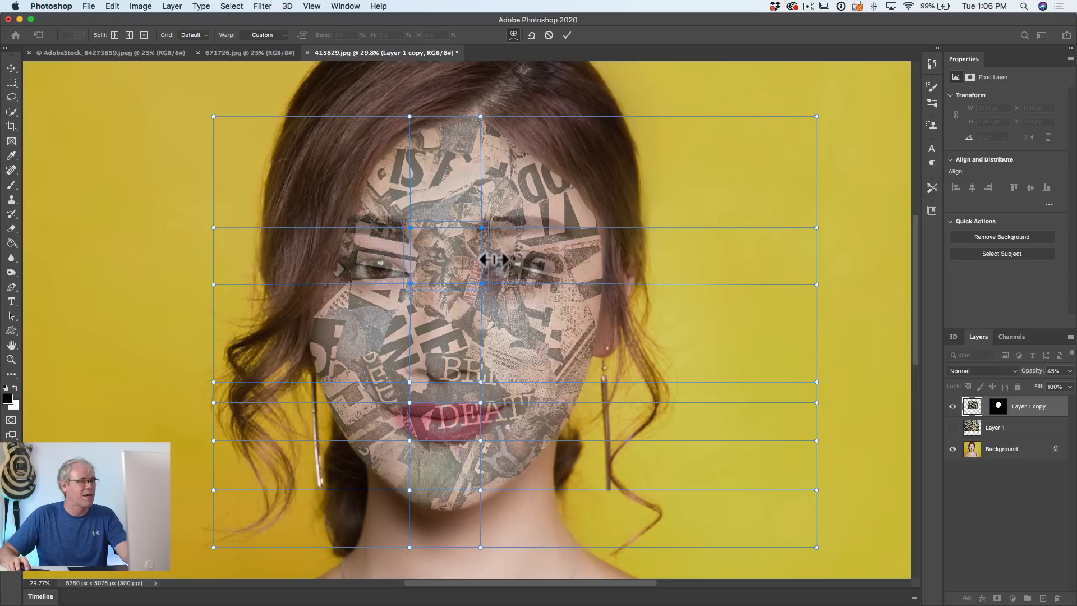
{"action": "left_click_drag", "start_coordinate": [494, 259], "coordinate": [491, 259]}
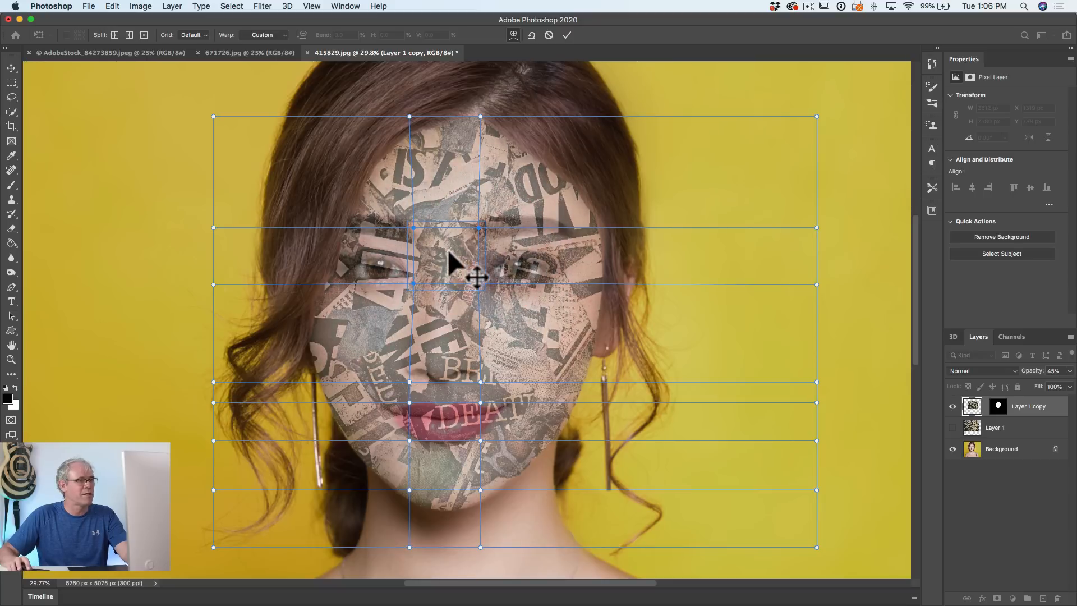
{"action": "left_click", "coordinate": [357, 248]}
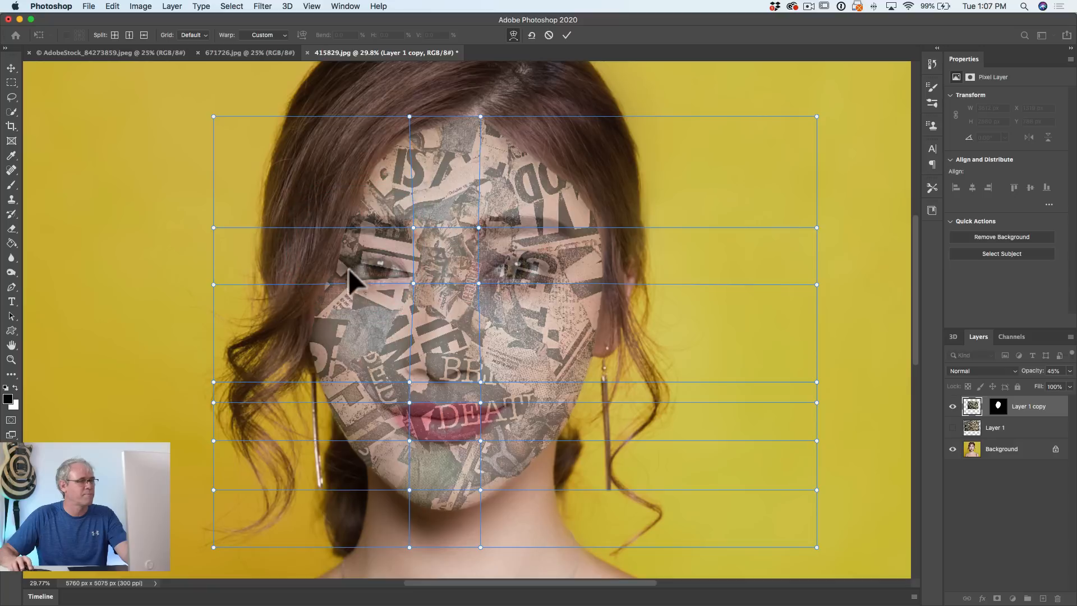
Step: Pull the eye-level warp point on the grid's outer edge beside the long curl slightly inward and up
{"action": "mouse_move", "coordinate": [213, 284]}
{"action": "left_mouse_down"}
{"action": "mouse_move", "coordinate": [223, 298]}
{"action": "mouse_move", "coordinate": [222, 283]}
{"action": "left_mouse_up"}
{"action": "left_click_drag", "start_coordinate": [375, 251], "coordinate": [368, 244]}
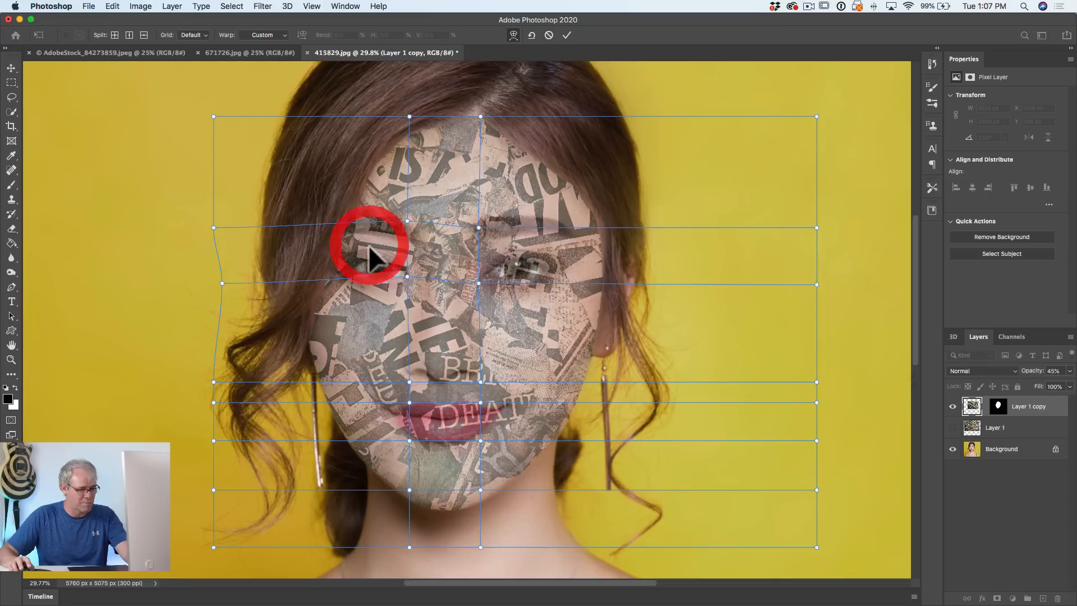
{"action": "key", "text": "cmd+z"}
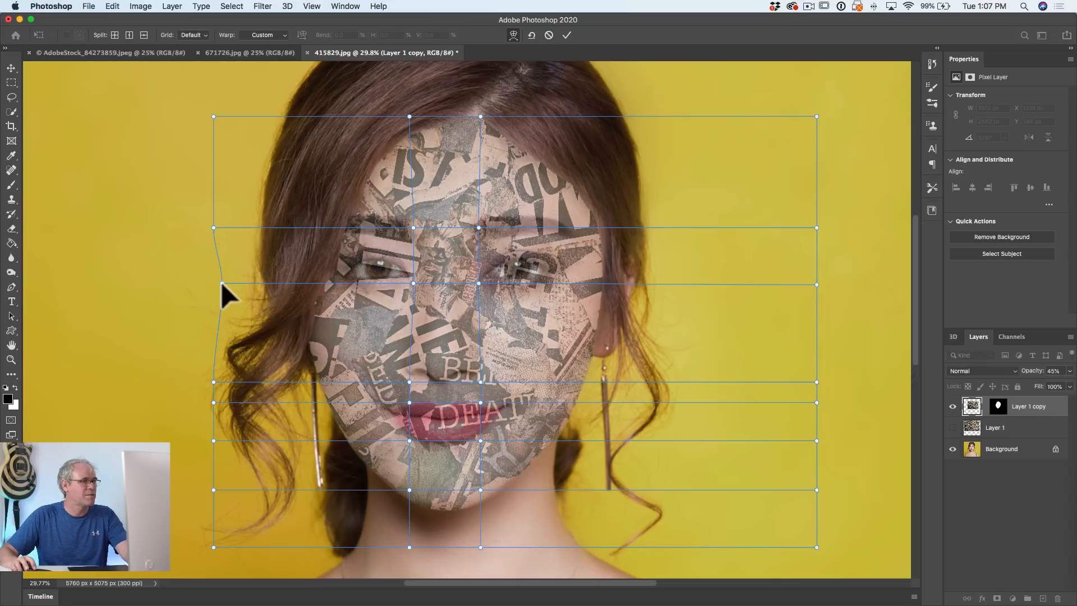
{"action": "left_click_drag", "start_coordinate": [220, 281], "coordinate": [222, 277]}
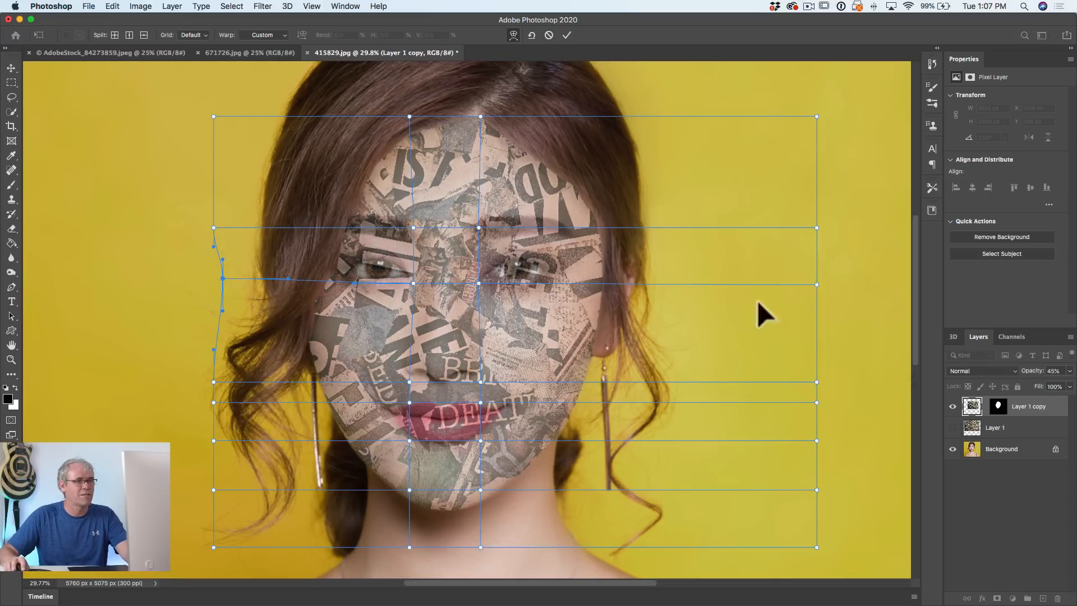
Step: Add a vertical warp split beside the exposed ear with its eye-level point raised, and nudge the opposite outer eye-level point inward and up
{"action": "left_click", "coordinate": [816, 284]}
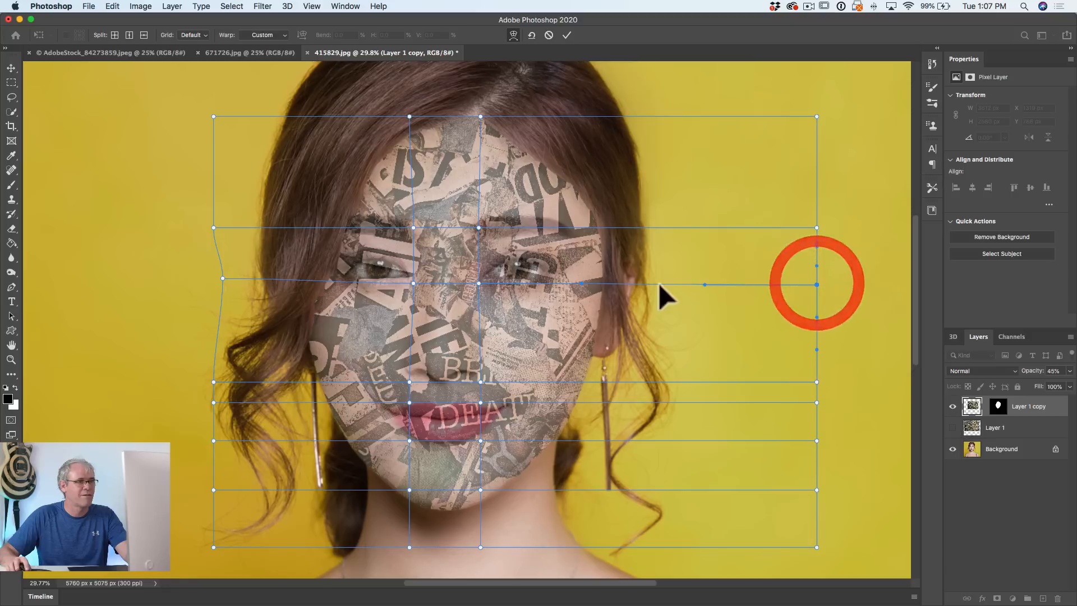
{"action": "left_click_drag", "start_coordinate": [621, 284], "coordinate": [620, 273]}
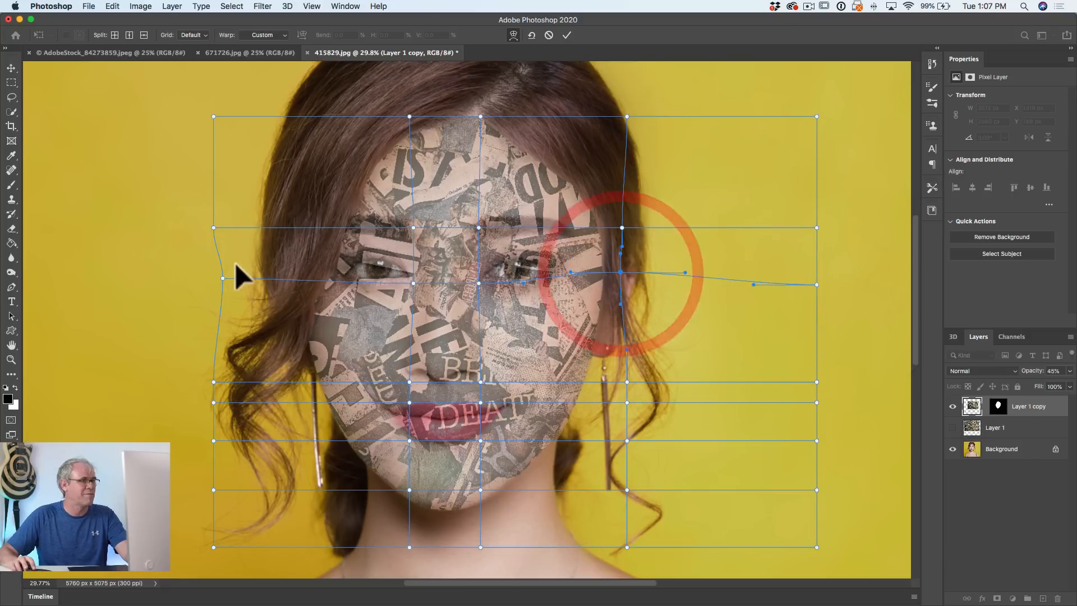
{"action": "left_click", "coordinate": [224, 278]}
{"action": "left_click_drag", "start_coordinate": [224, 277], "coordinate": [227, 274]}
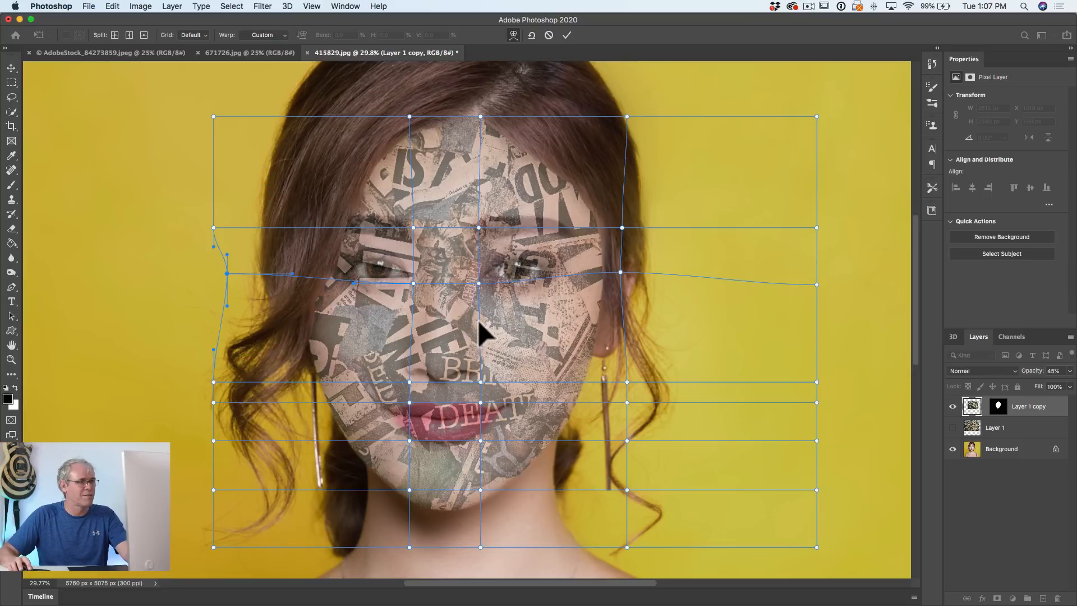
Step: Curve the warp line along the side of the nose and reshape the collage over both cheeks
{"action": "left_click_drag", "start_coordinate": [479, 320], "coordinate": [416, 309]}
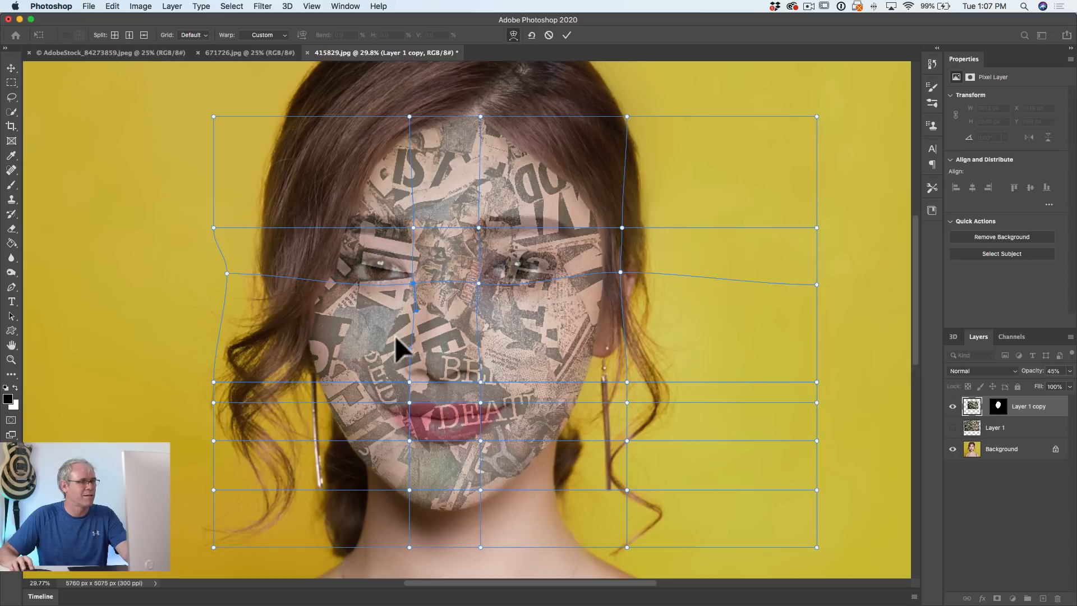
{"action": "left_click", "coordinate": [344, 336]}
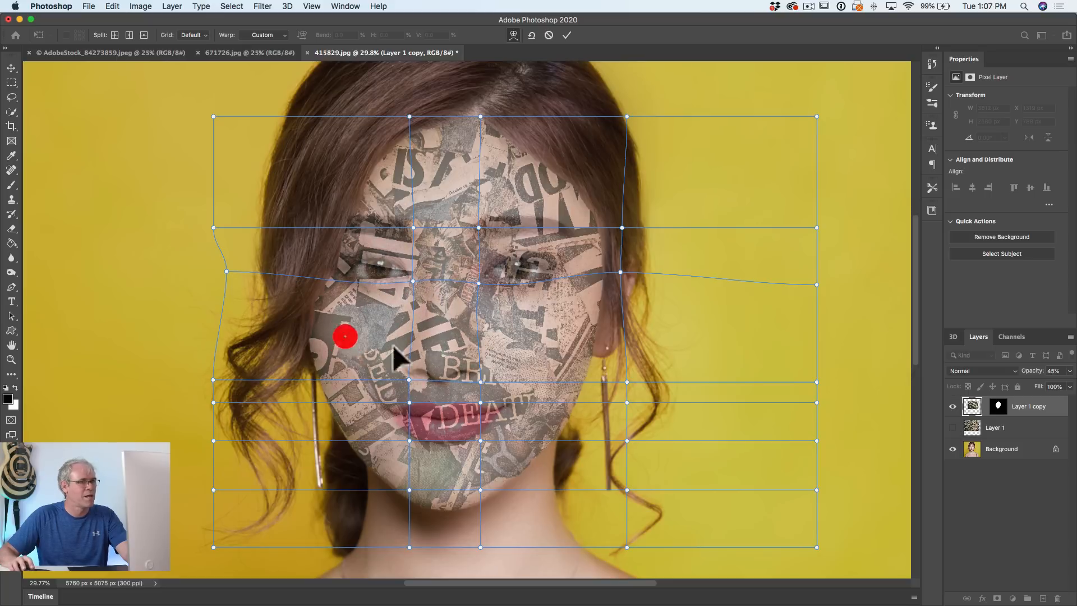
{"action": "left_click", "coordinate": [561, 324]}
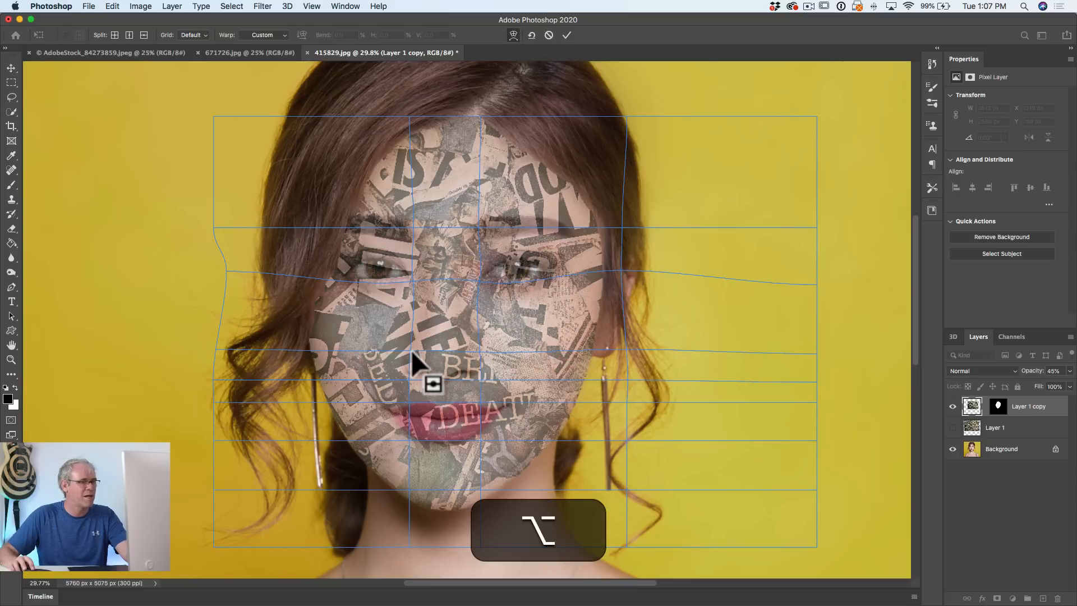
Step: Split the warp grid horizontally across the lower nose and adjust the points around the nostrils and the adjoining cheek to follow the face
{"action": "left_click_drag", "start_coordinate": [411, 350], "coordinate": [487, 359]}
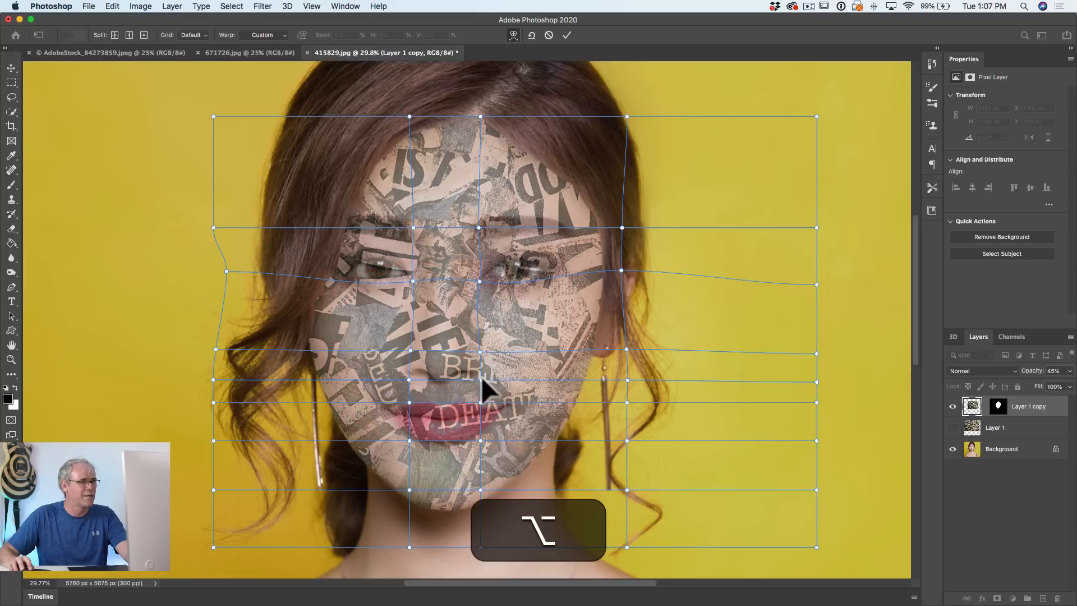
{"action": "left_click", "coordinate": [482, 378]}
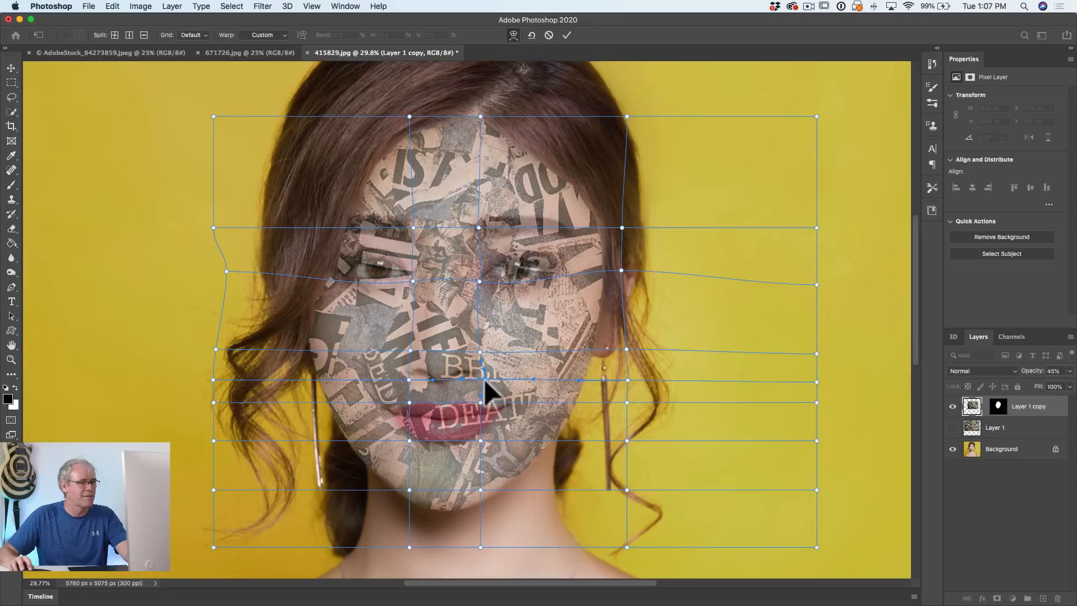
{"action": "left_click", "coordinate": [481, 371]}
{"action": "left_click", "coordinate": [482, 347]}
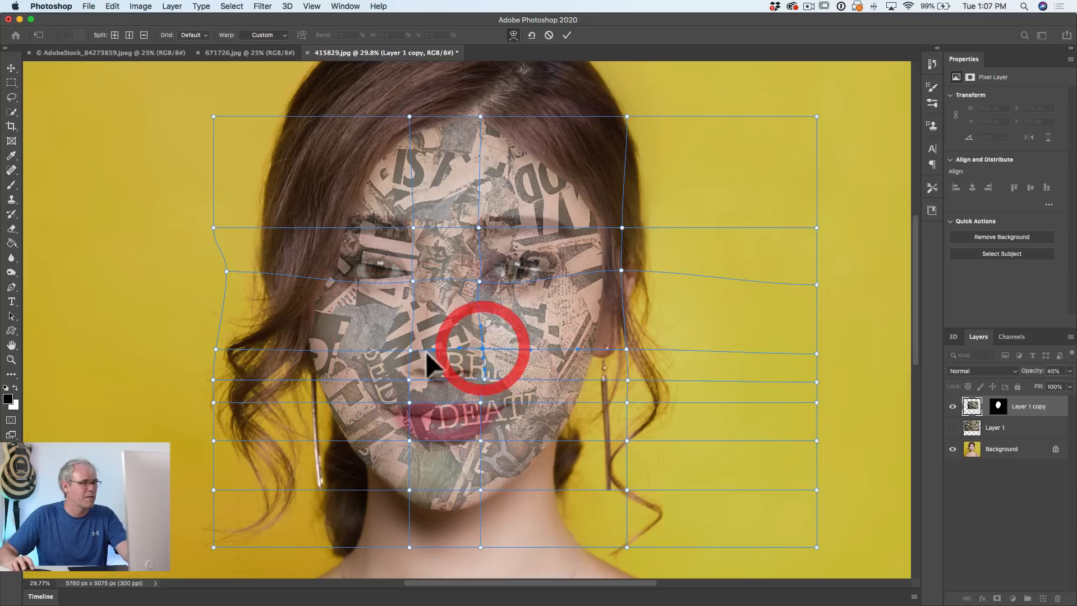
{"action": "left_click", "coordinate": [408, 348]}
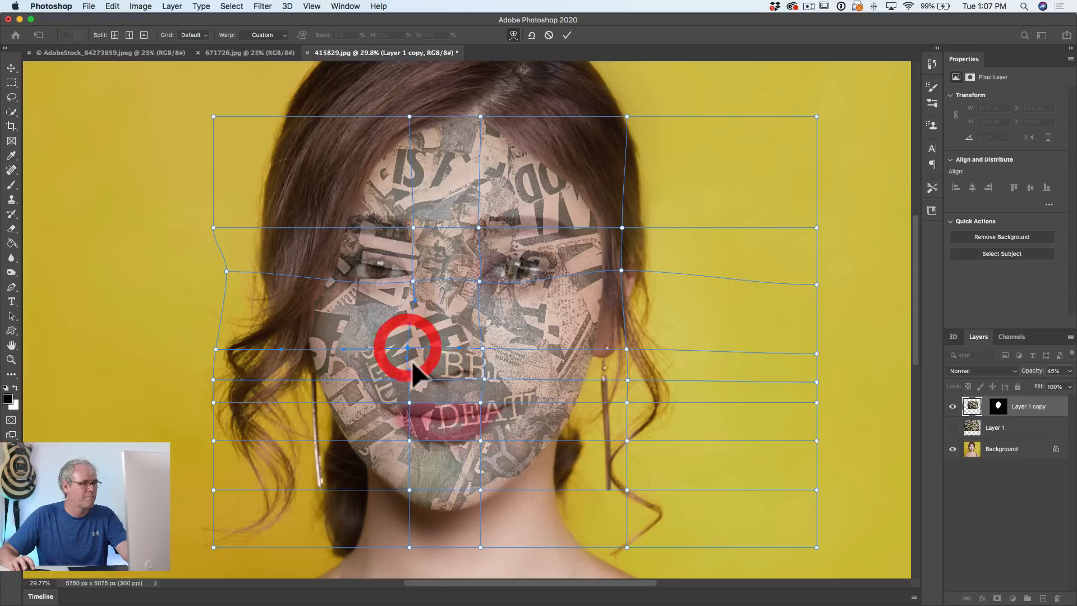
{"action": "left_click", "coordinate": [404, 378]}
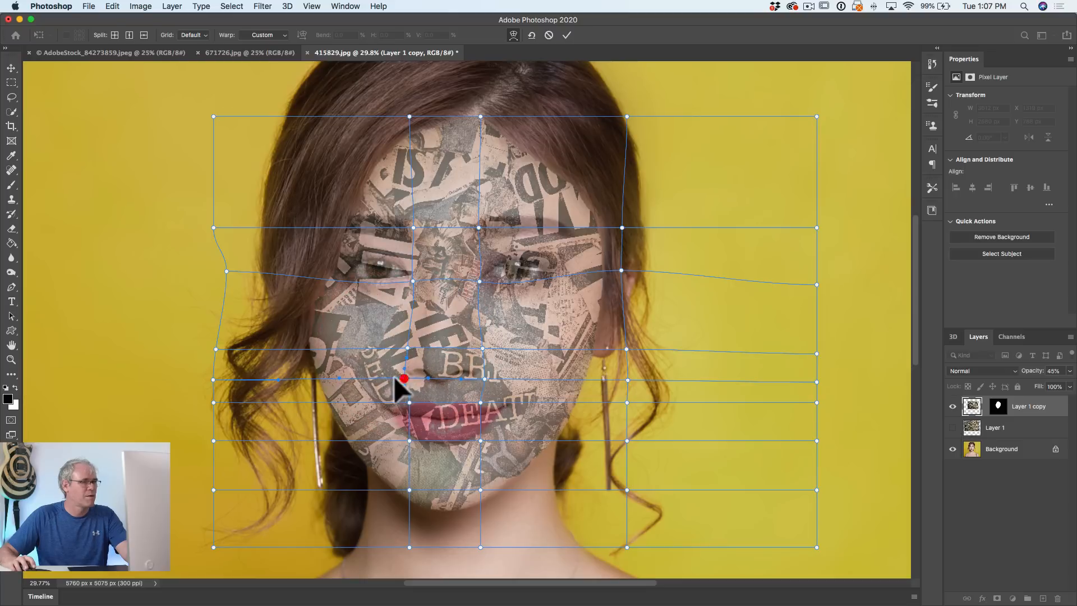
{"action": "left_click", "coordinate": [336, 330]}
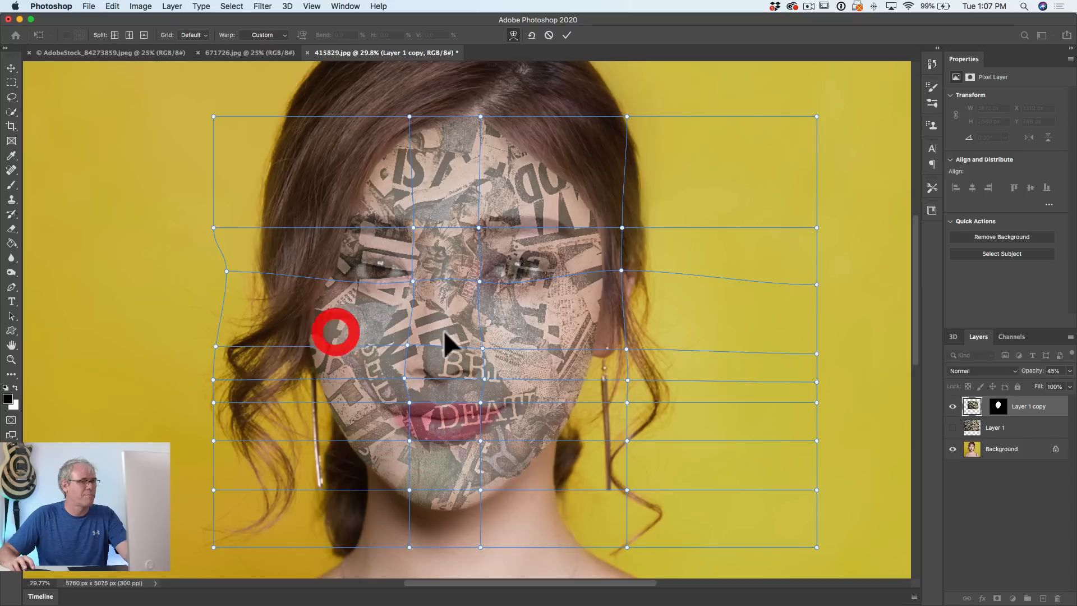
Step: Nudge the warp points around the cheek beside the exposed ear slightly upward and outward
{"action": "left_click", "coordinate": [555, 316]}
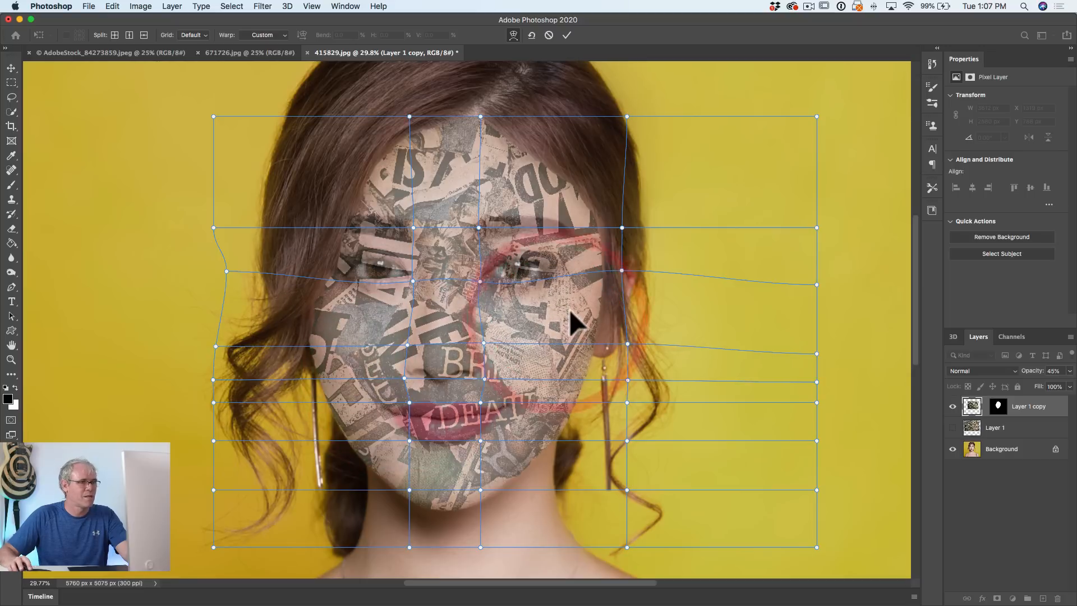
{"action": "left_click", "coordinate": [569, 310]}
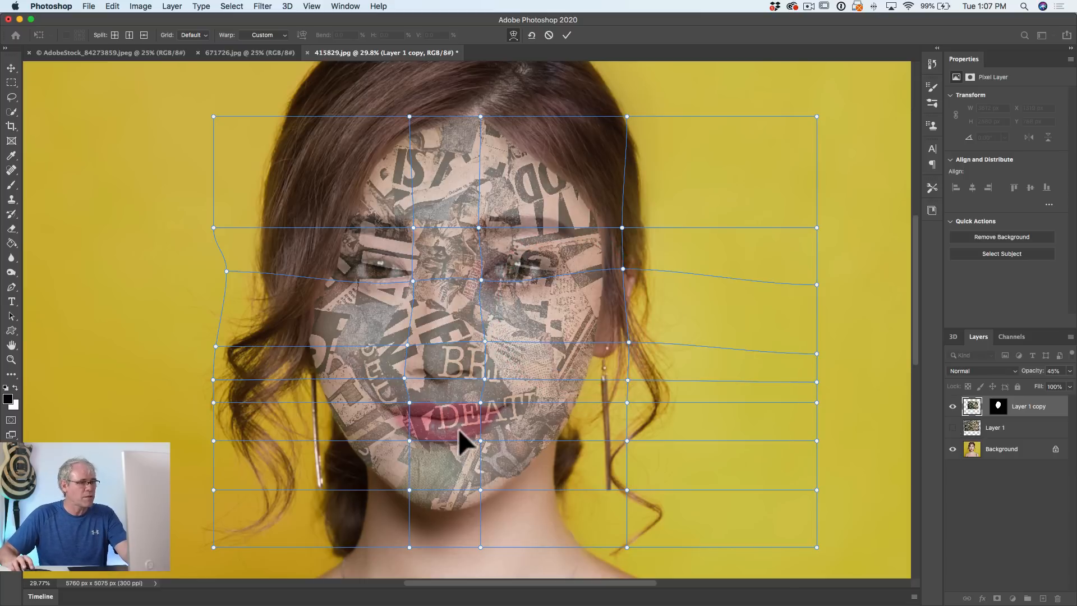
{"action": "left_click", "coordinate": [409, 490]}
{"action": "left_click_drag", "start_coordinate": [402, 488], "coordinate": [403, 483]}
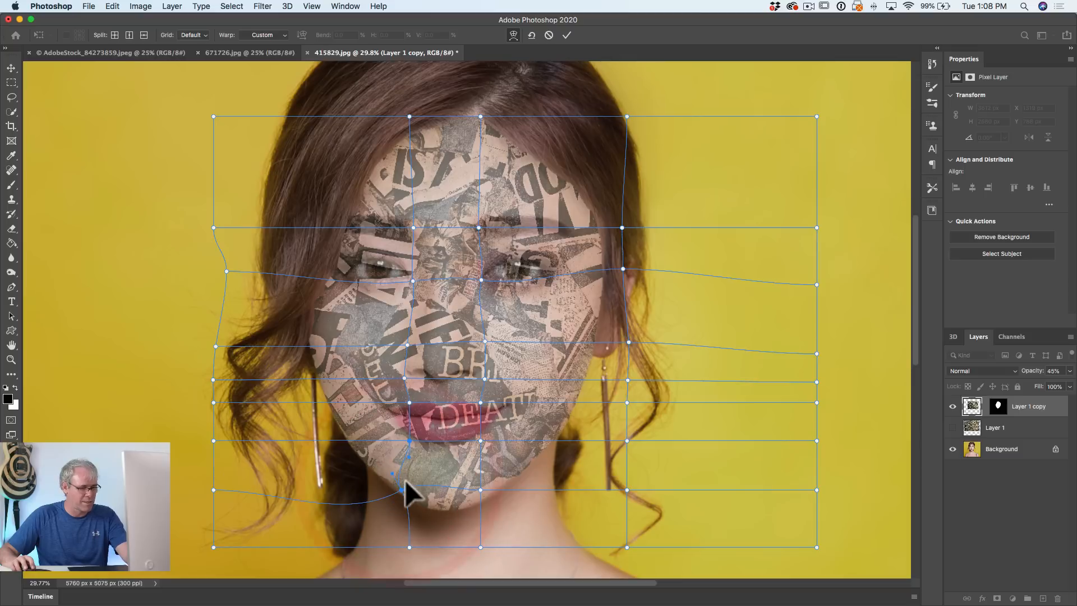
{"action": "key", "text": "super+z"}
{"action": "key", "text": "shift+super+z"}
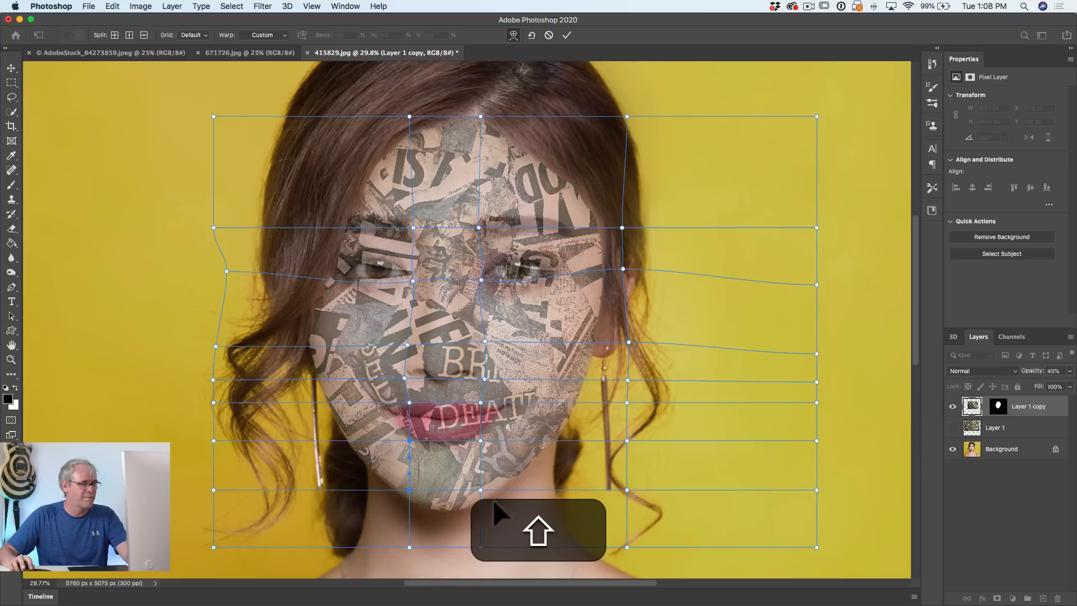
Step: Select the two central warp points at the chin together and raise them slightly to follow the jaw
{"action": "left_click_drag", "start_coordinate": [502, 501], "coordinate": [406, 480]}
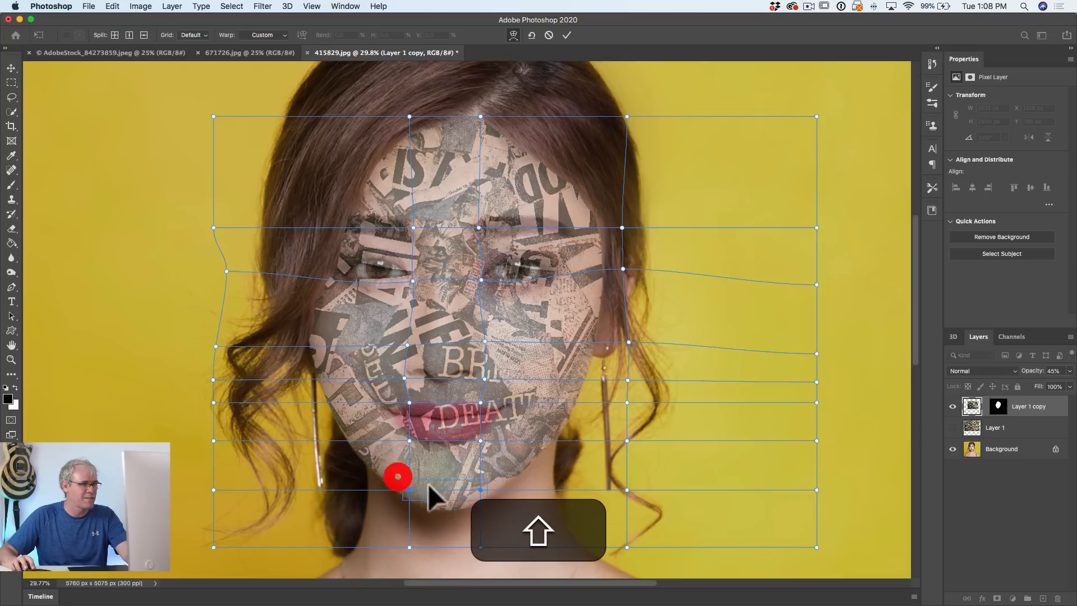
{"action": "left_click_drag", "start_coordinate": [480, 489], "coordinate": [480, 478]}
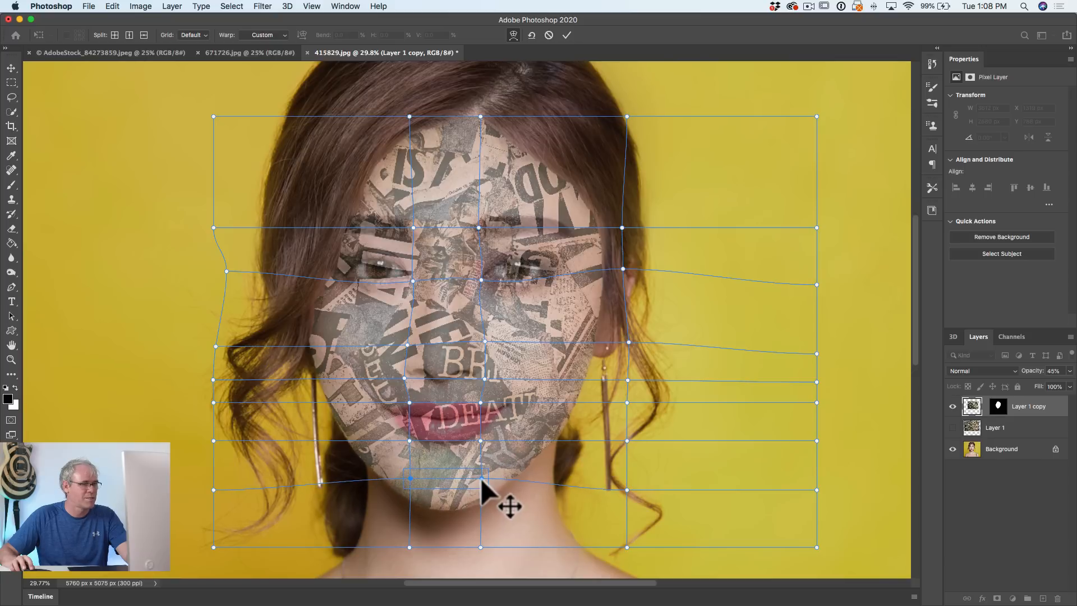
{"action": "left_click", "coordinate": [456, 462]}
{"action": "left_click_drag", "start_coordinate": [389, 432], "coordinate": [426, 435]}
{"action": "key", "text": "super+z"}
{"action": "left_click", "coordinate": [399, 430], "text": "alt"}
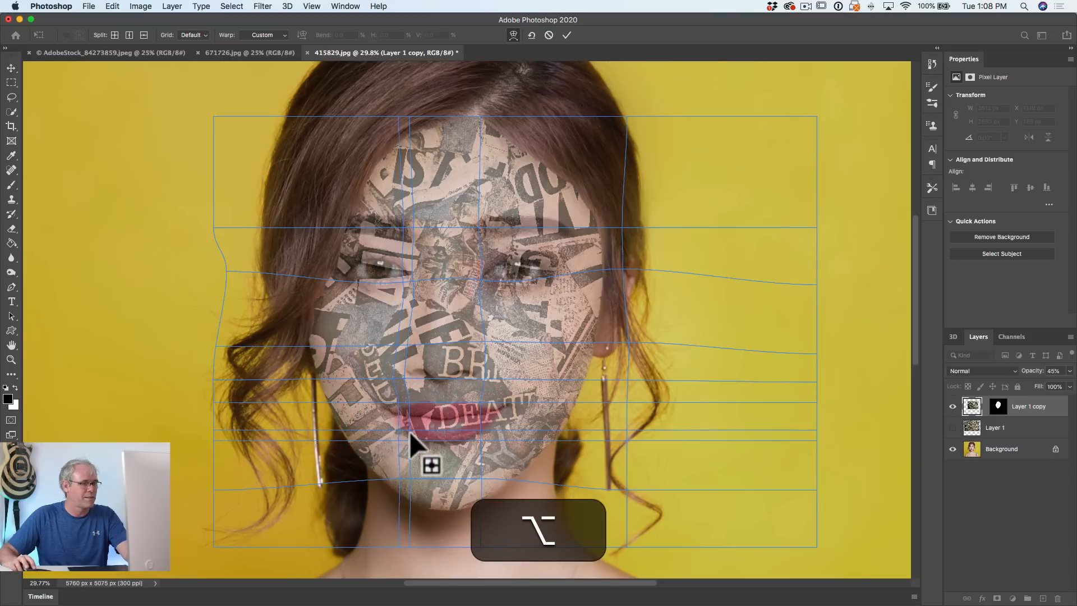
{"action": "left_click", "coordinate": [371, 425], "text": "alt"}
{"action": "key", "text": "alt+super+z"}
{"action": "key", "text": "shift+super+z"}
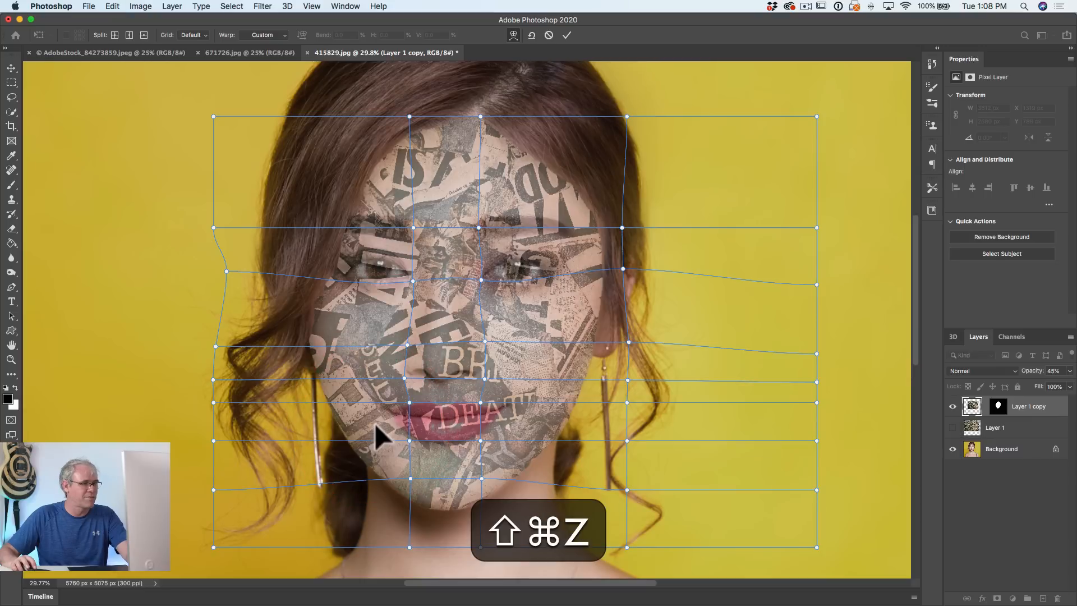
Step: Nudge the paired warp points below the lower lip and at the nose base to fit the collage around the mouth
{"action": "left_click", "coordinate": [488, 449], "text": "shift"}
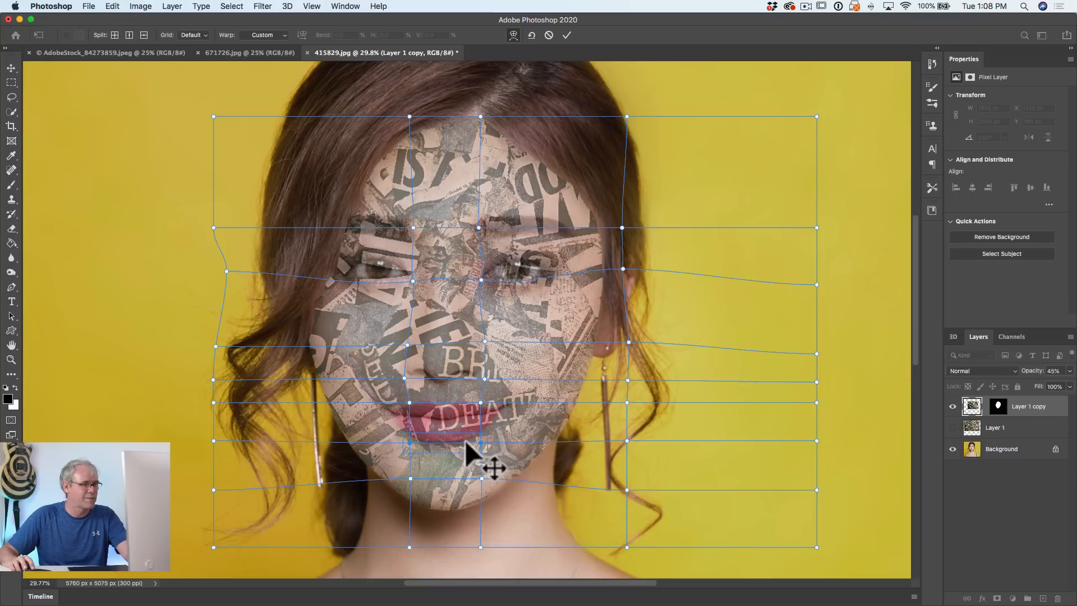
{"action": "left_click_drag", "start_coordinate": [466, 441], "coordinate": [465, 438]}
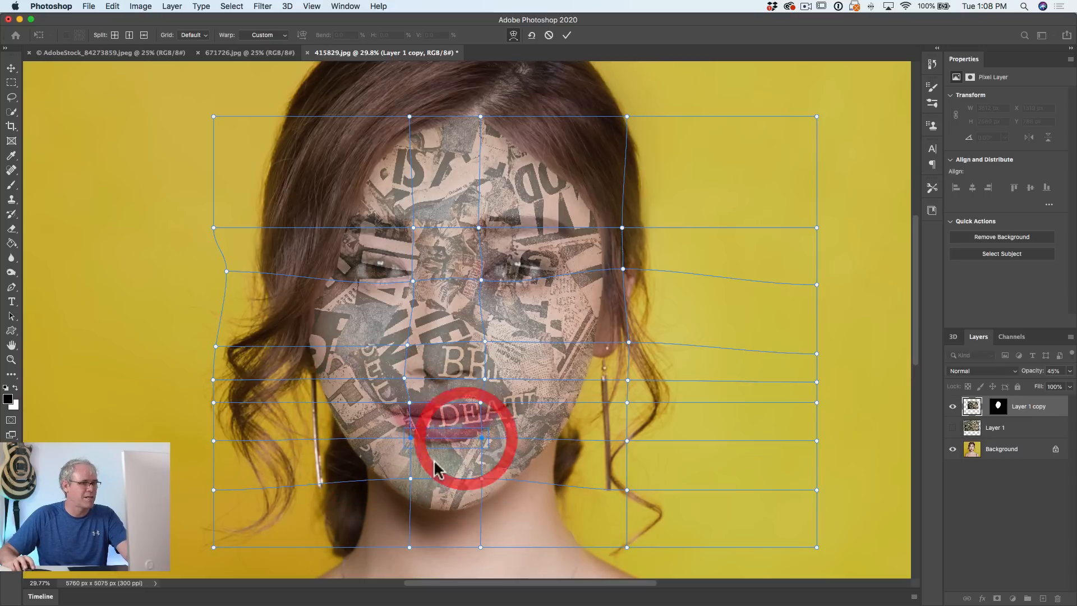
{"action": "left_click", "coordinate": [381, 365]}
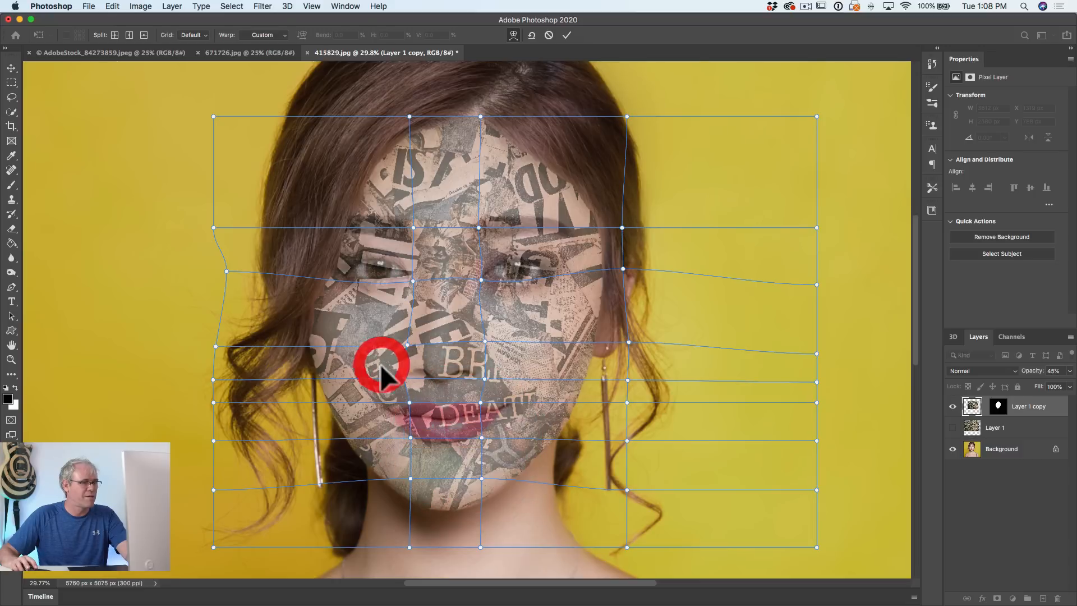
{"action": "left_click", "coordinate": [507, 381], "text": "shift"}
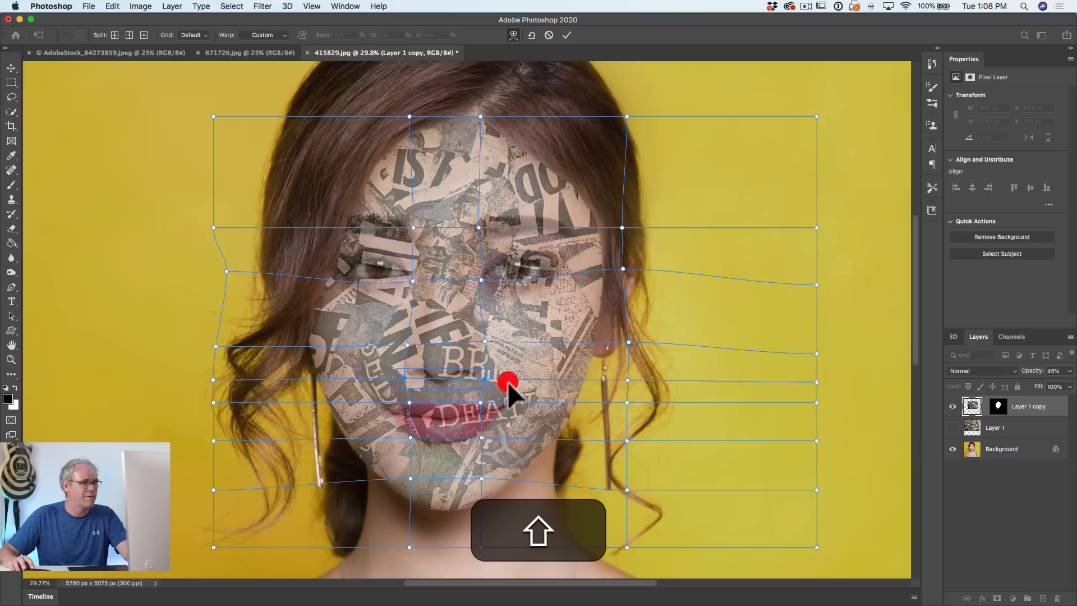
{"action": "left_click", "coordinate": [475, 379]}
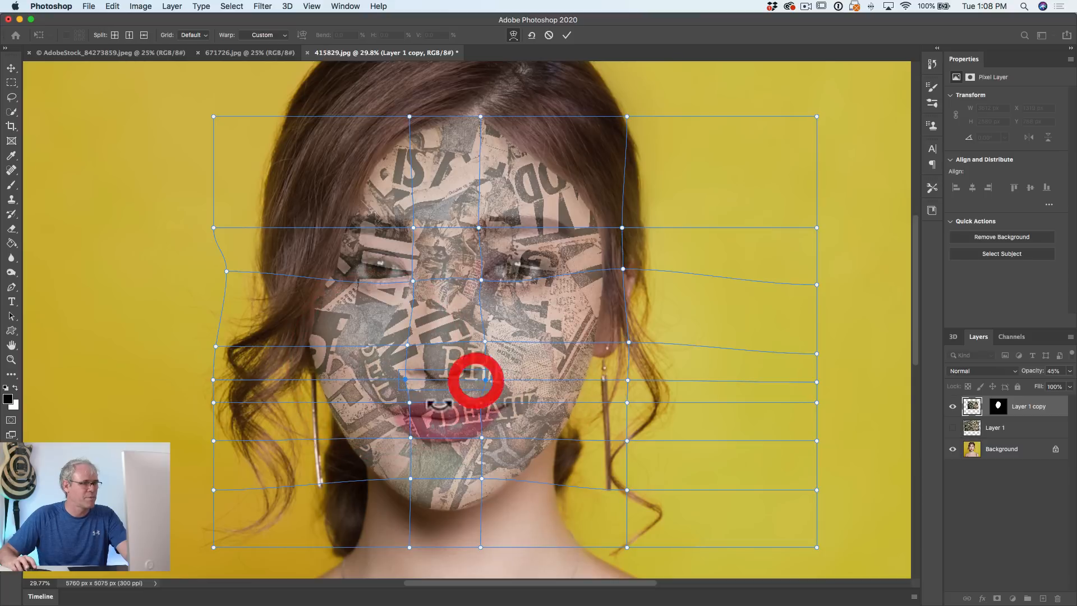
Step: Pull the two inner-brow warp points closer together and spread the grid's upper points outward and up over the forehead
{"action": "left_click", "coordinate": [480, 242]}
{"action": "left_click_drag", "start_coordinate": [480, 227], "coordinate": [420, 225]}
{"action": "left_click", "coordinate": [414, 227]}
{"action": "left_click_drag", "start_coordinate": [535, 148], "coordinate": [540, 140]}
{"action": "left_click_drag", "start_coordinate": [372, 139], "coordinate": [367, 137]}
{"action": "left_click_drag", "start_coordinate": [453, 133], "coordinate": [453, 136]}
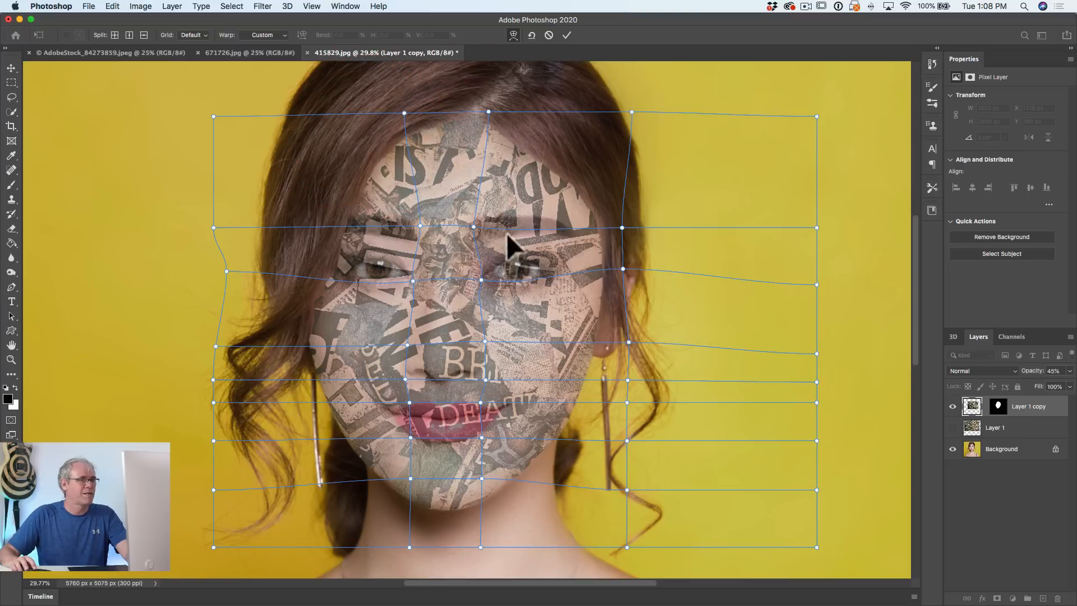
Step: Split the warp grid vertically at the outer side of each eye, near brow level
{"action": "left_click", "coordinate": [313, 228], "text": "alt"}
{"action": "left_click", "coordinate": [569, 236], "text": "alt"}
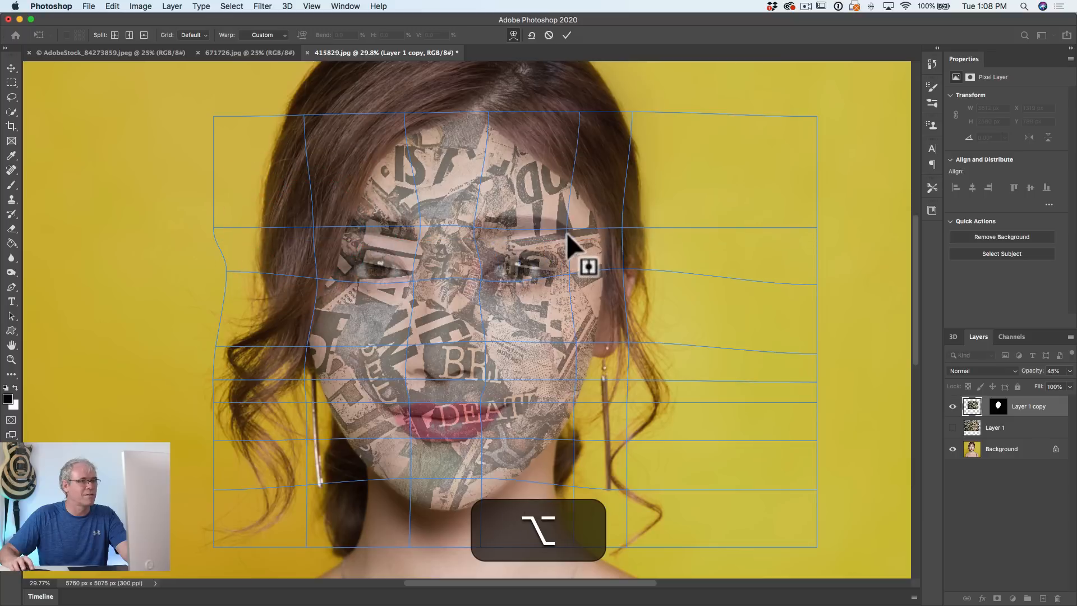
{"action": "left_click", "coordinate": [570, 229], "text": "alt"}
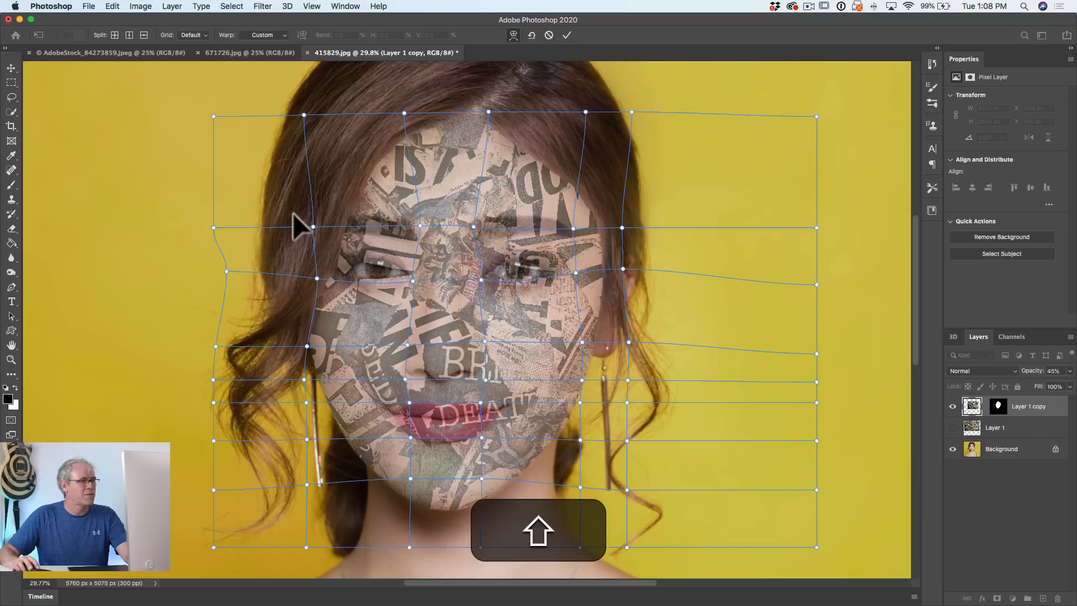
Step: Select the four warp points around the eye on the long-curl side and squeeze them inward as a group
{"action": "left_click_drag", "start_coordinate": [292, 213], "coordinate": [424, 284]}
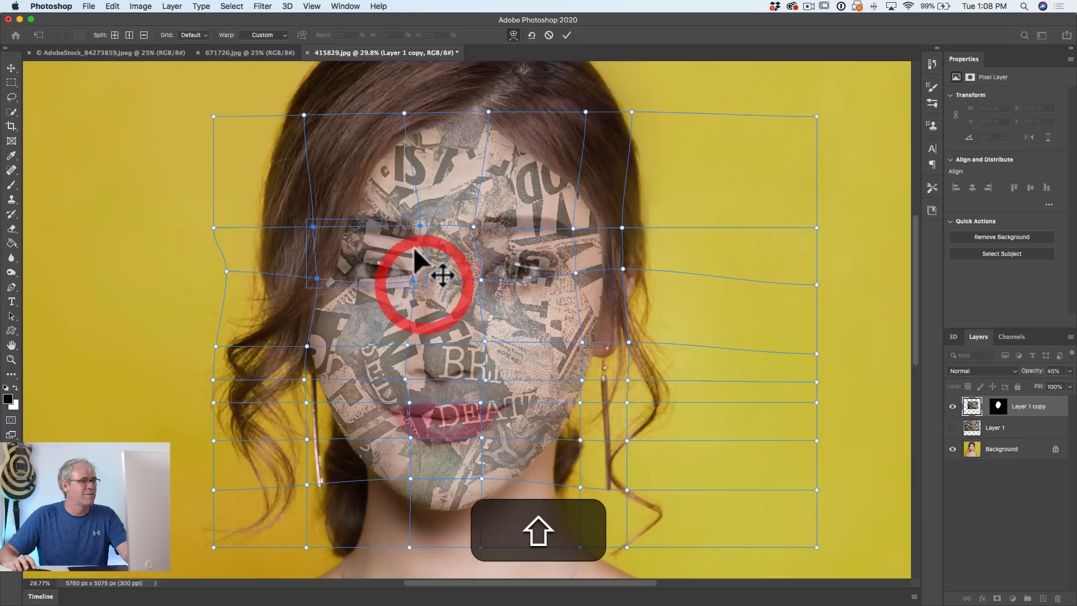
{"action": "left_click_drag", "start_coordinate": [427, 233], "coordinate": [426, 234]}
{"action": "left_click", "coordinate": [458, 211]}
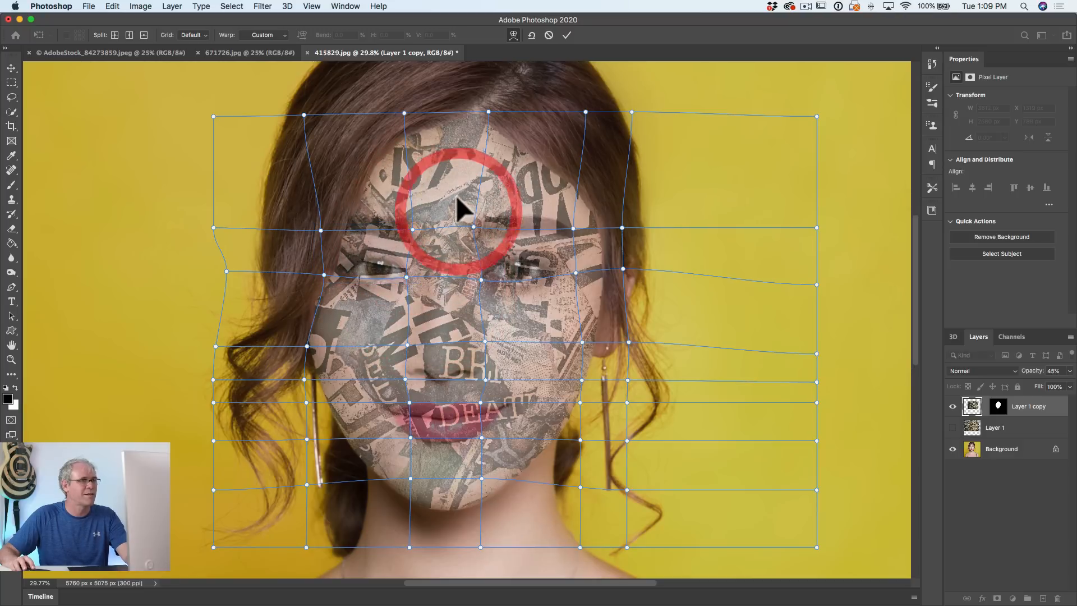
Step: Squeeze the four warp points around the eye on the exposed-ear side inward as a group and commit the warp
{"action": "key", "text": "shift"}
{"action": "left_click", "coordinate": [588, 293], "text": "shift"}
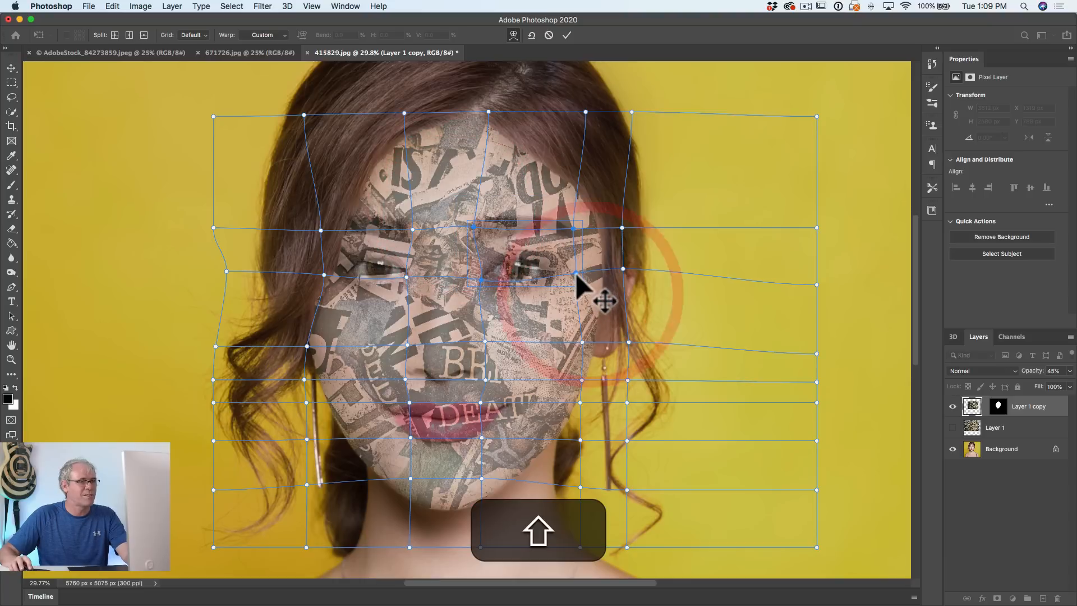
{"action": "left_click_drag", "start_coordinate": [589, 290], "coordinate": [537, 268]}
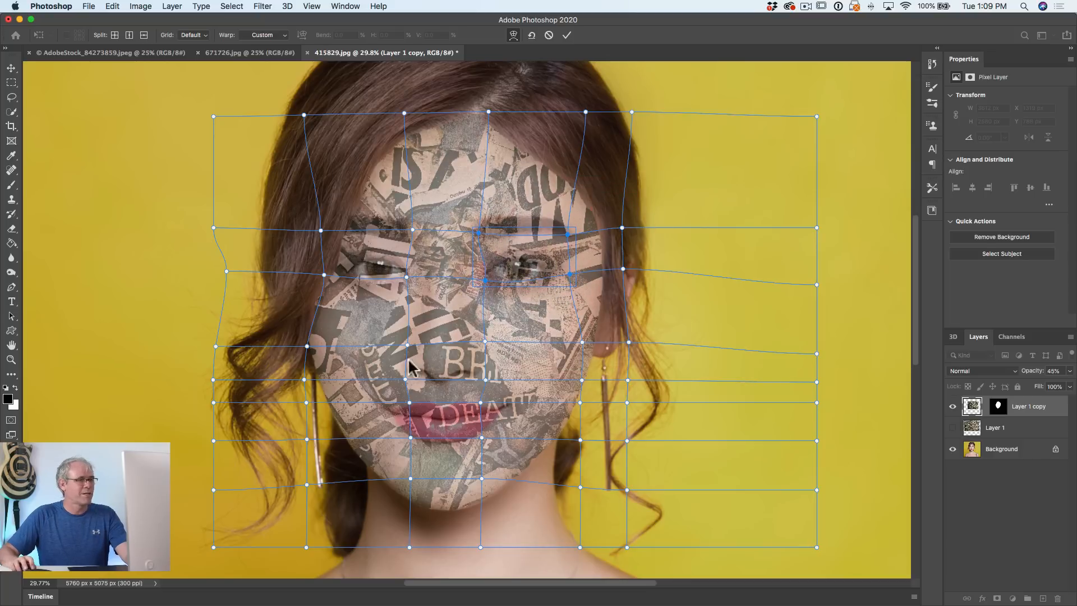
{"action": "key", "text": "Return"}
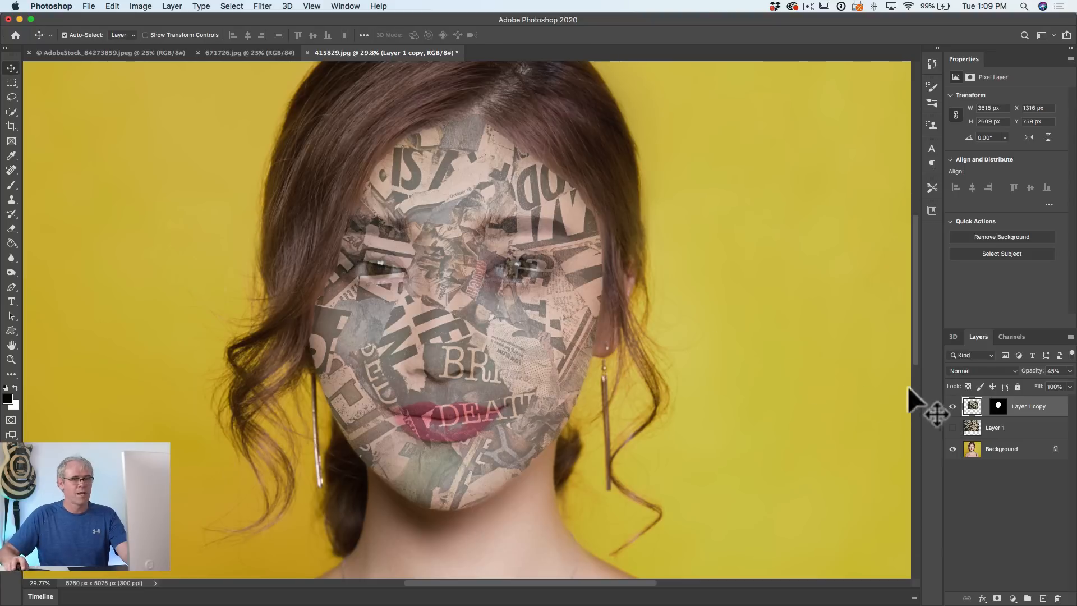
Step: Raise the opacity of Layer 1 copy to 100% and hide the layer
{"action": "left_click_drag", "start_coordinate": [1035, 379], "coordinate": [1069, 379]}
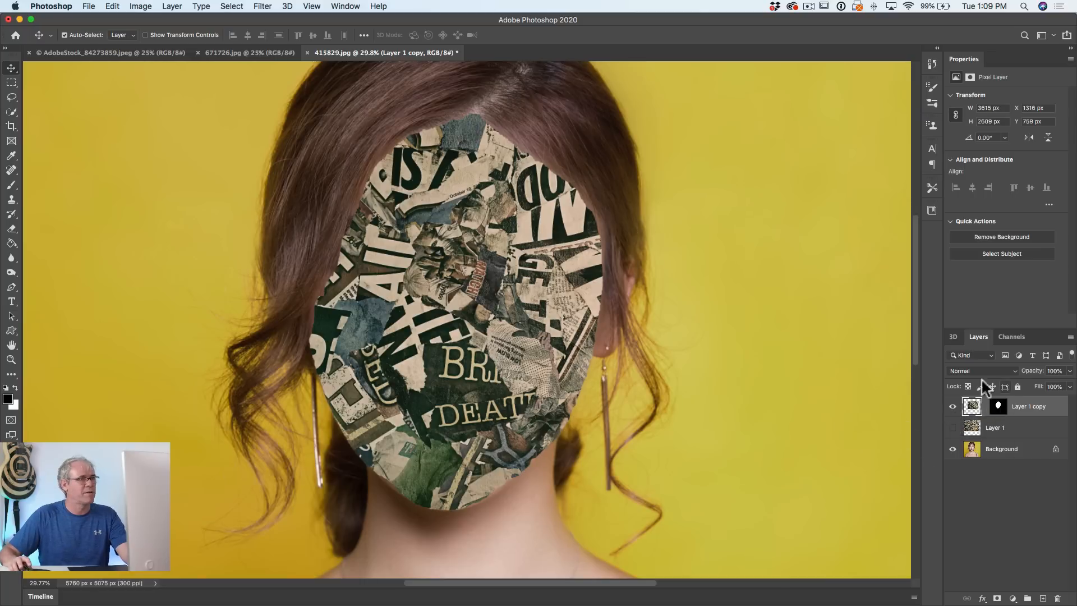
{"action": "left_click", "coordinate": [953, 406]}
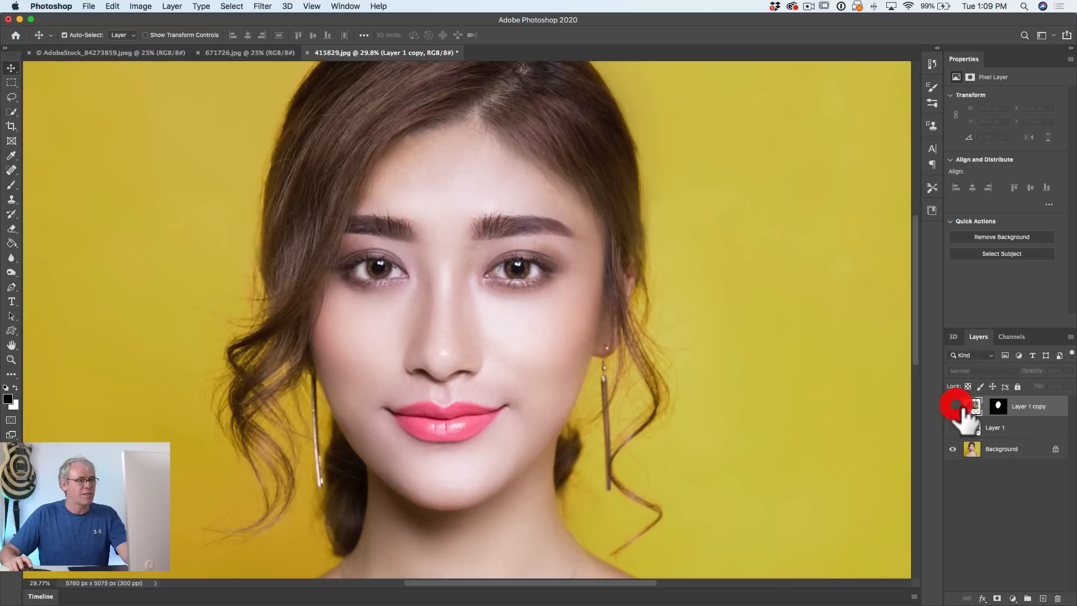
Step: Select the Background layer and compare its Red, Green and Blue channels one by one, ending on Blue
{"action": "left_click", "coordinate": [973, 450]}
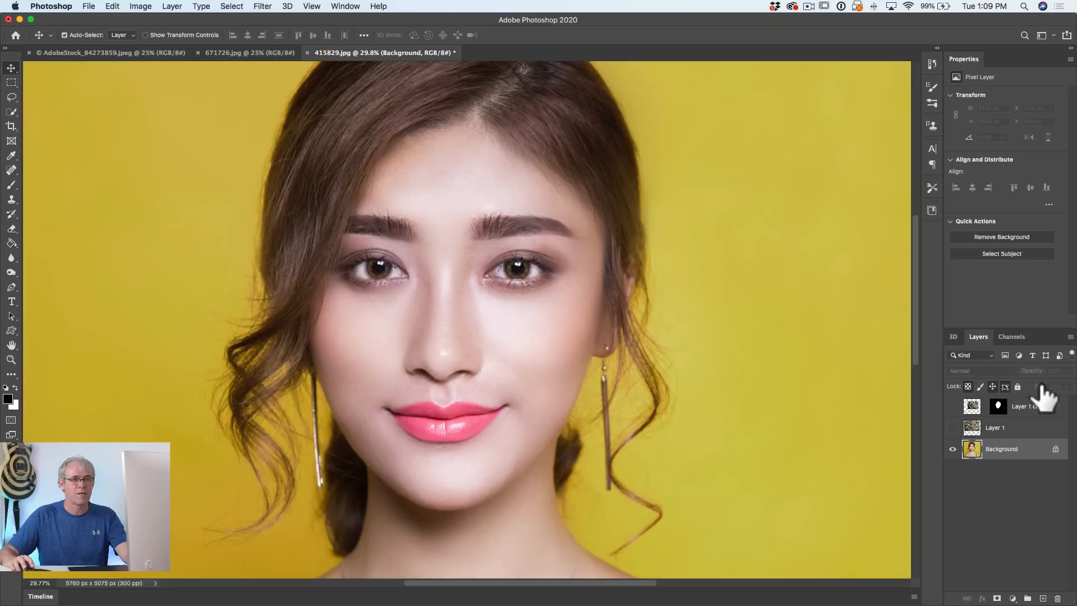
{"action": "left_click", "coordinate": [1016, 336]}
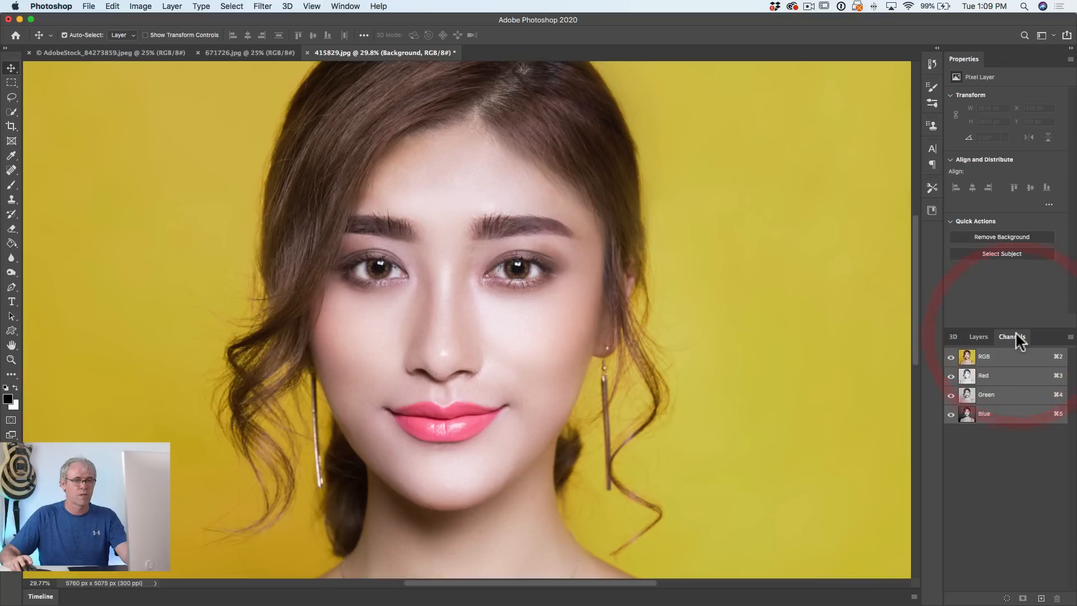
{"action": "left_click", "coordinate": [990, 375]}
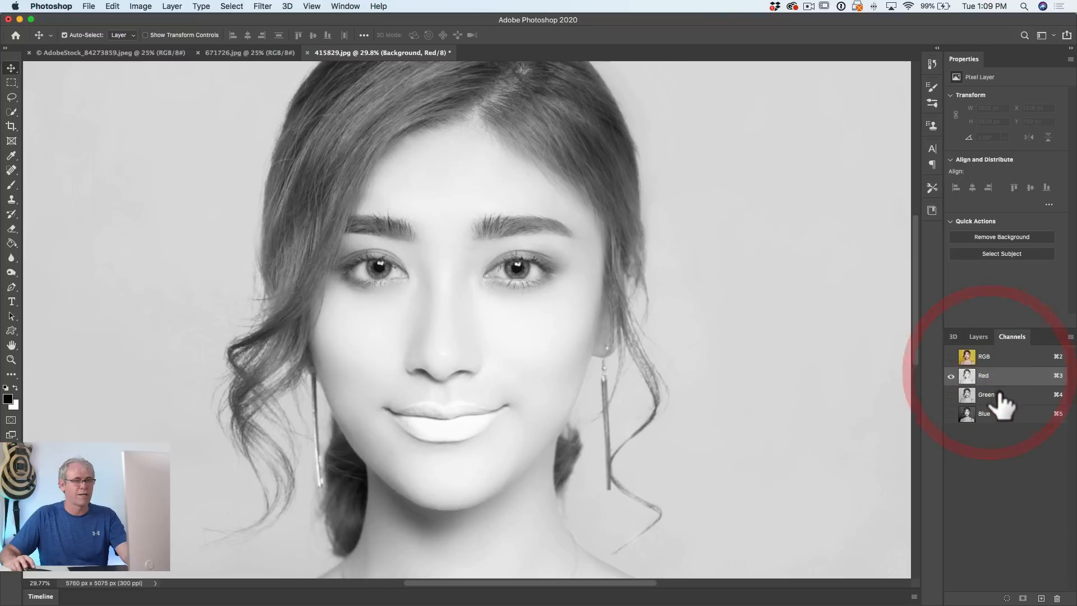
{"action": "left_click", "coordinate": [992, 391]}
{"action": "left_click", "coordinate": [996, 413]}
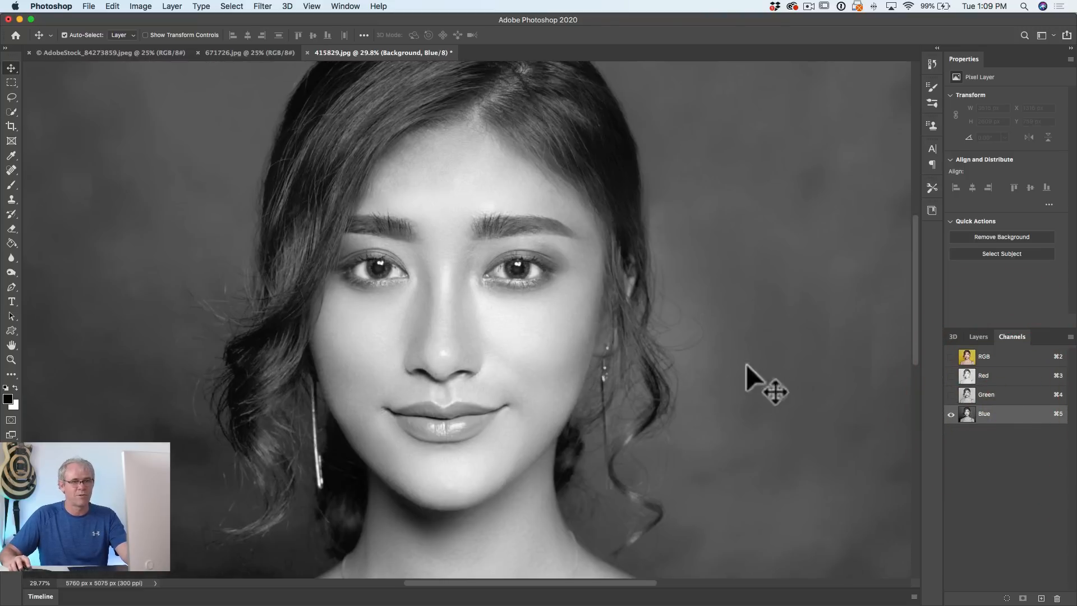
Step: Duplicate the Blue channel into a new document named facemask, and return to the 415829.jpg document
{"action": "right_click", "coordinate": [990, 417]}
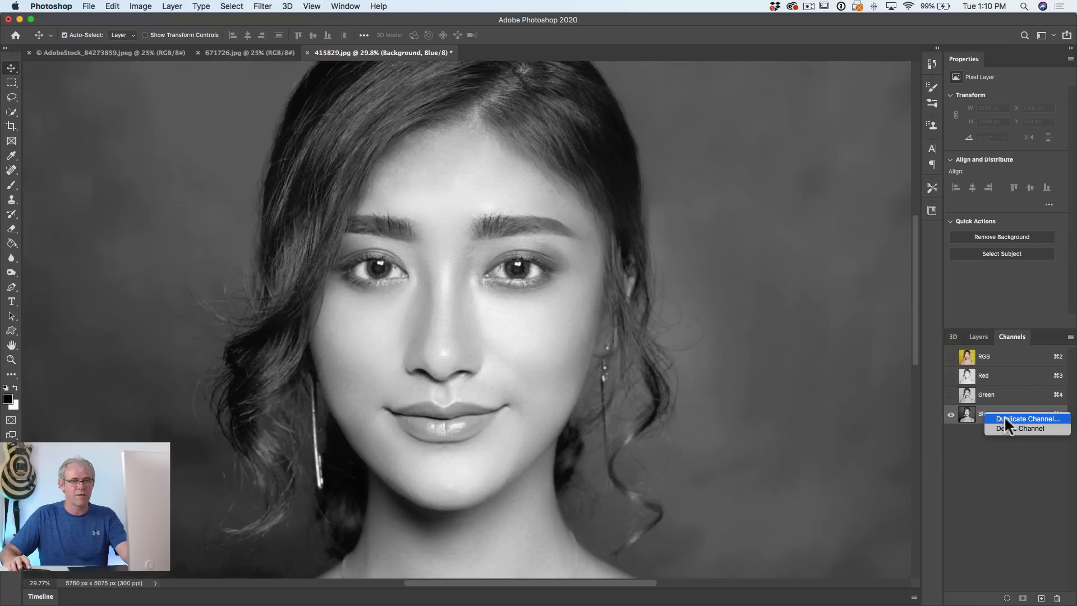
{"action": "left_click", "coordinate": [1004, 417]}
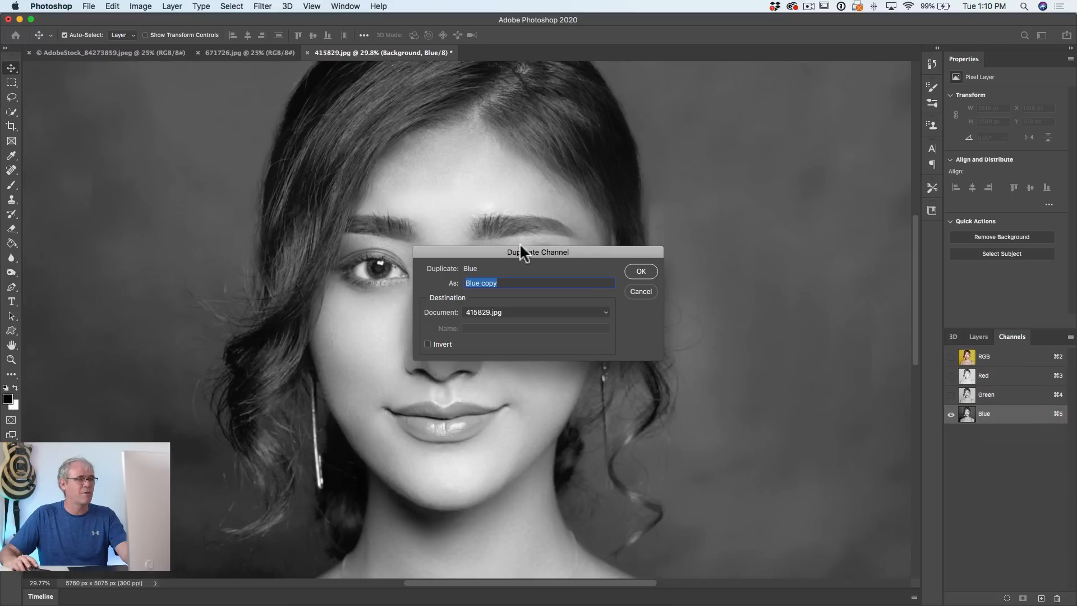
{"action": "left_click", "coordinate": [522, 308]}
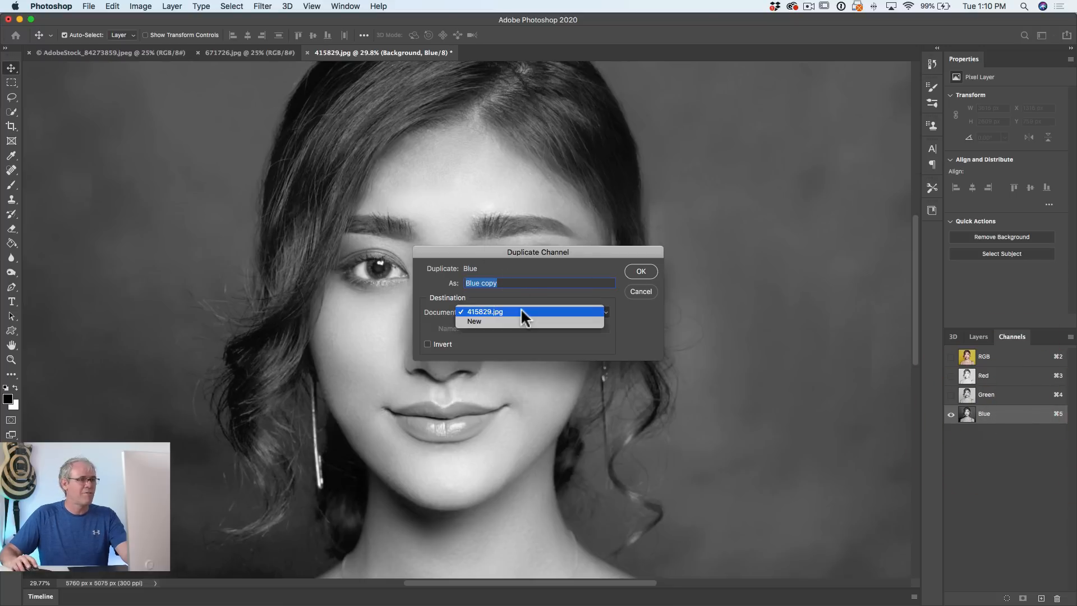
{"action": "left_click", "coordinate": [515, 317]}
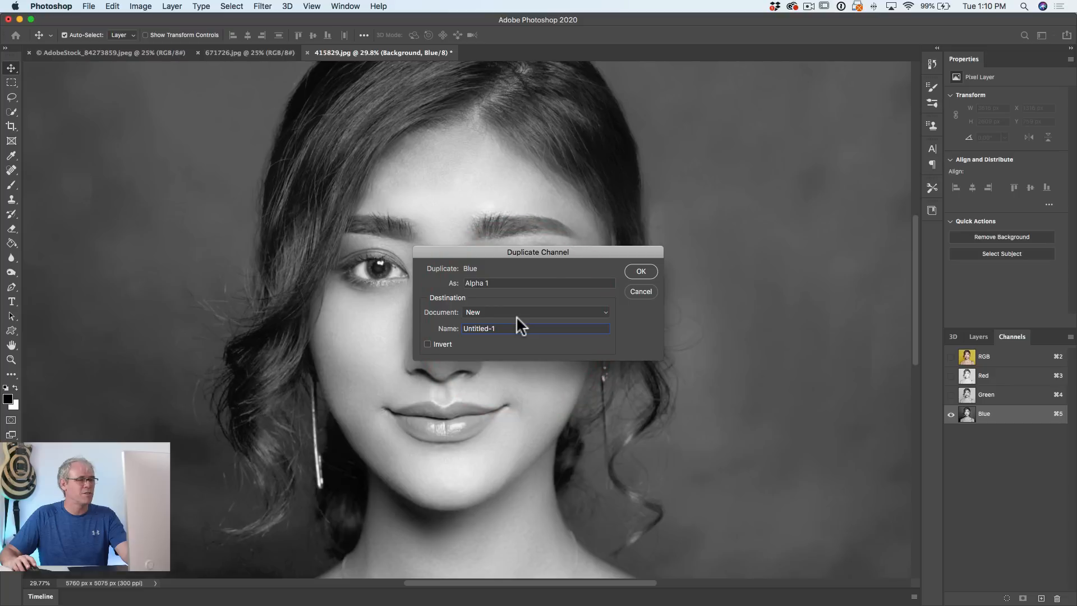
{"action": "left_click_drag", "start_coordinate": [506, 328], "coordinate": [435, 316]}
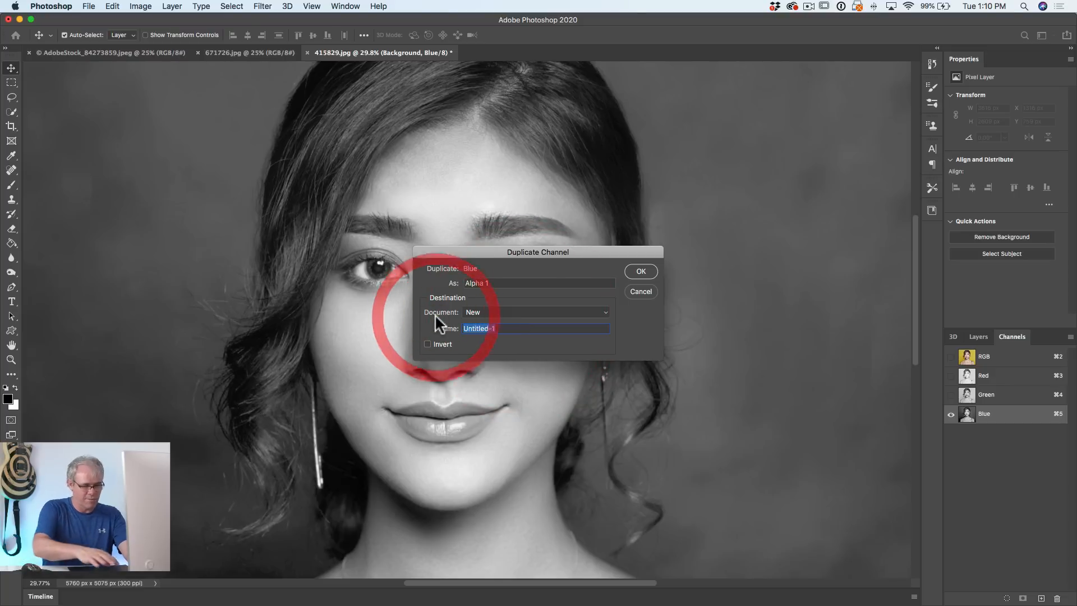
{"action": "type", "text": "facemask"}
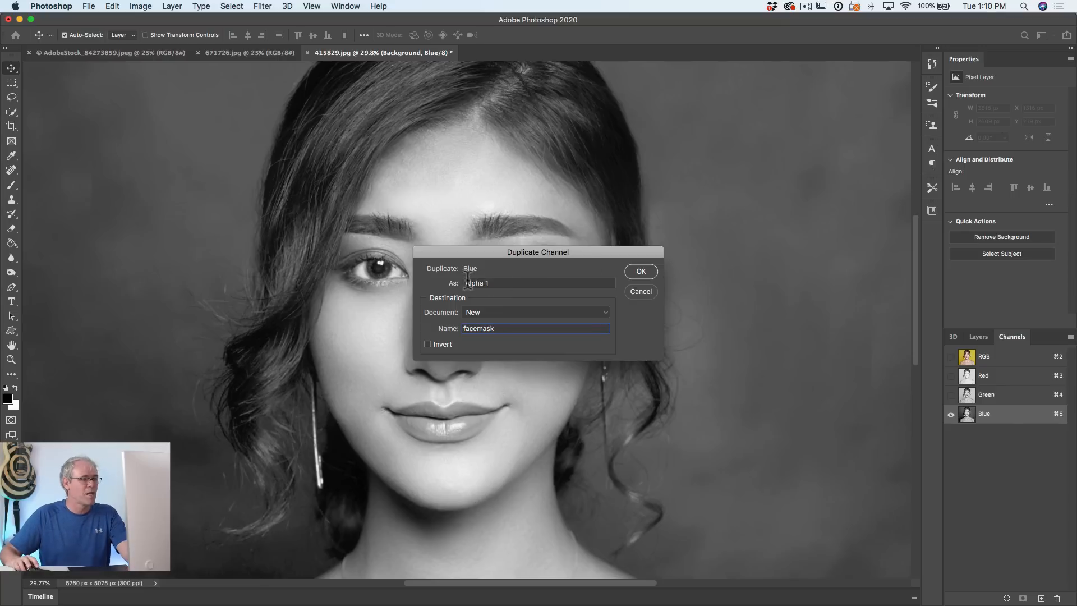
{"action": "left_click", "coordinate": [638, 271]}
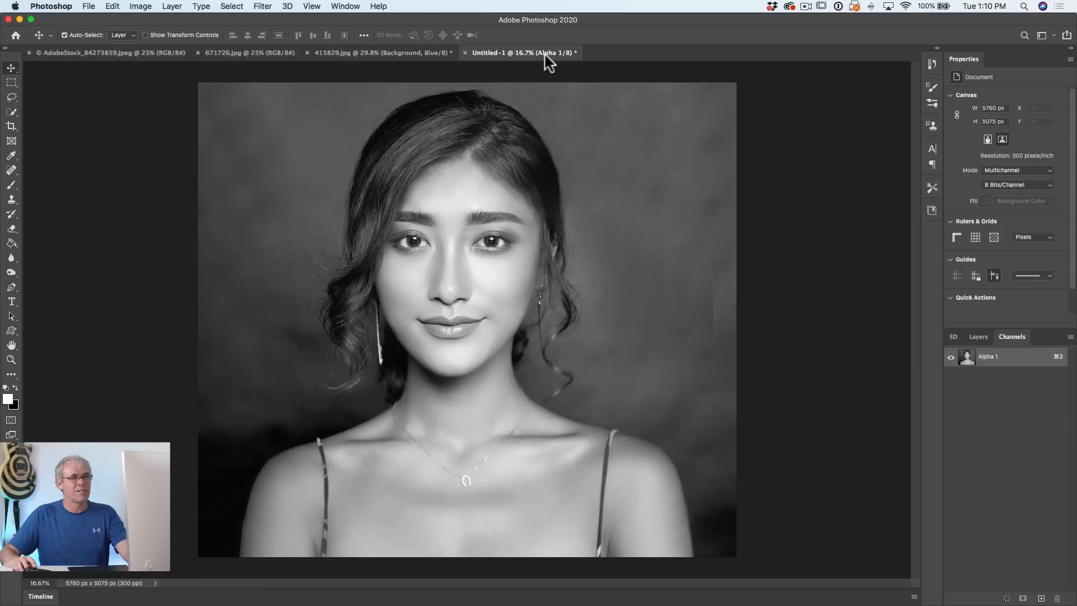
{"action": "left_click", "coordinate": [413, 53]}
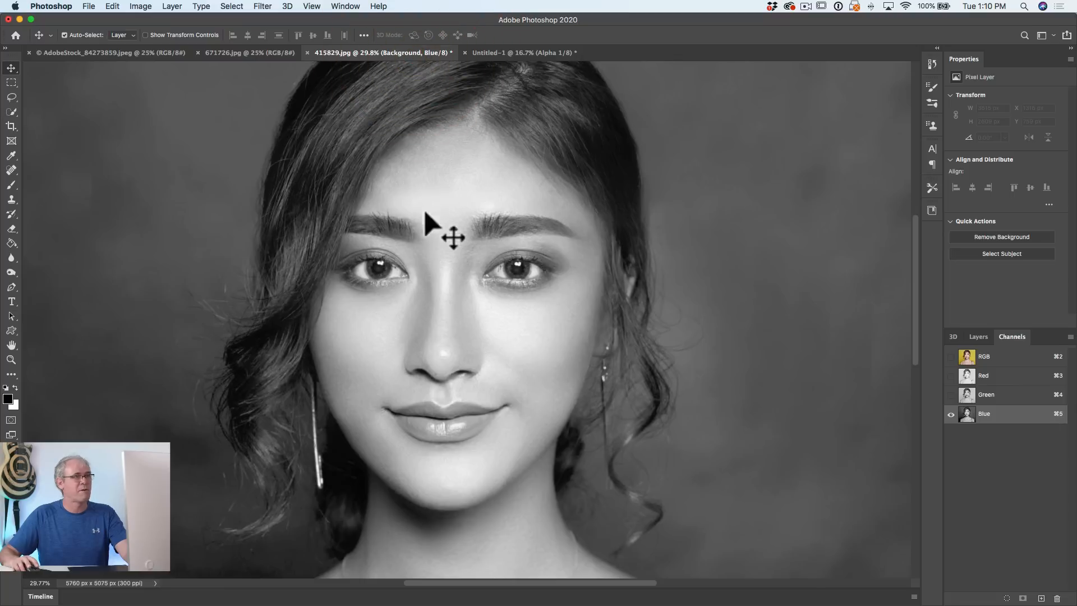
Step: Switch to the Untitled-1 document made from the Blue channel and check its image mode
{"action": "left_click", "coordinate": [496, 53]}
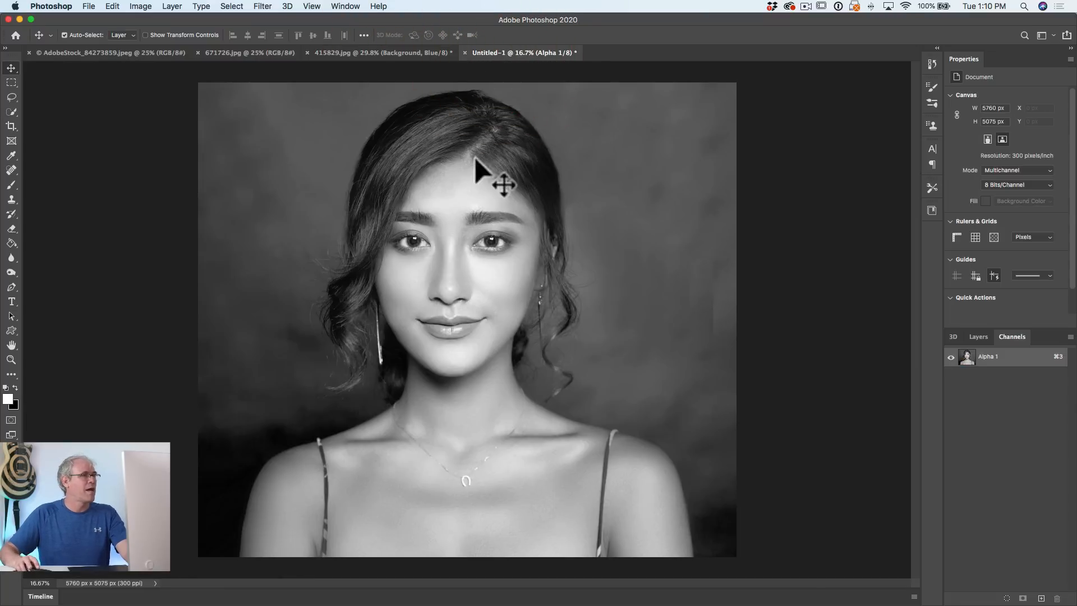
{"action": "left_click", "coordinate": [115, 7]}
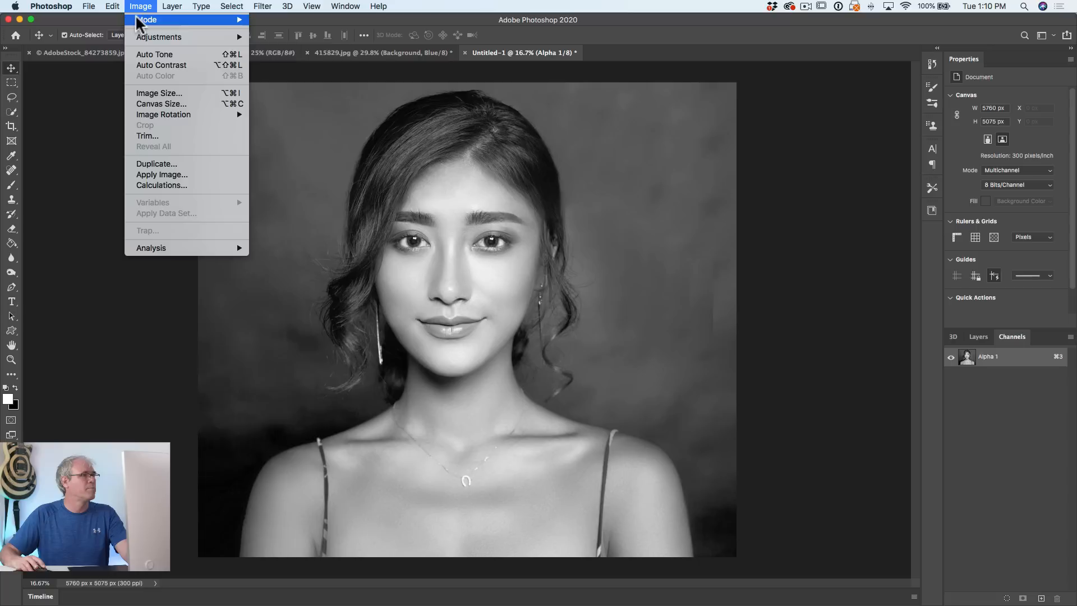
{"action": "mouse_move", "coordinate": [147, 19]}
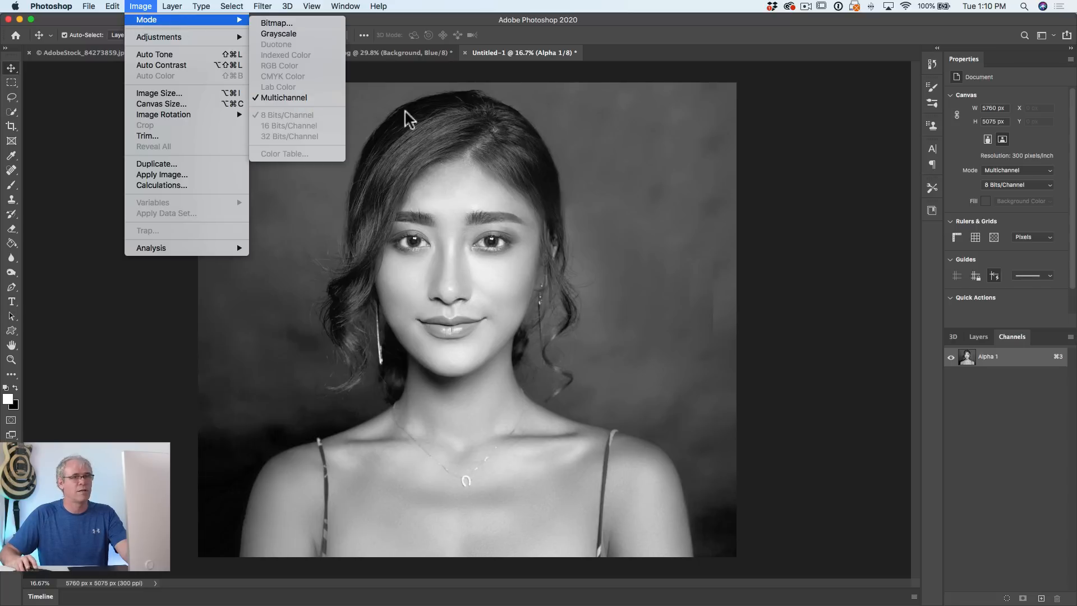
{"action": "left_click", "coordinate": [513, 161]}
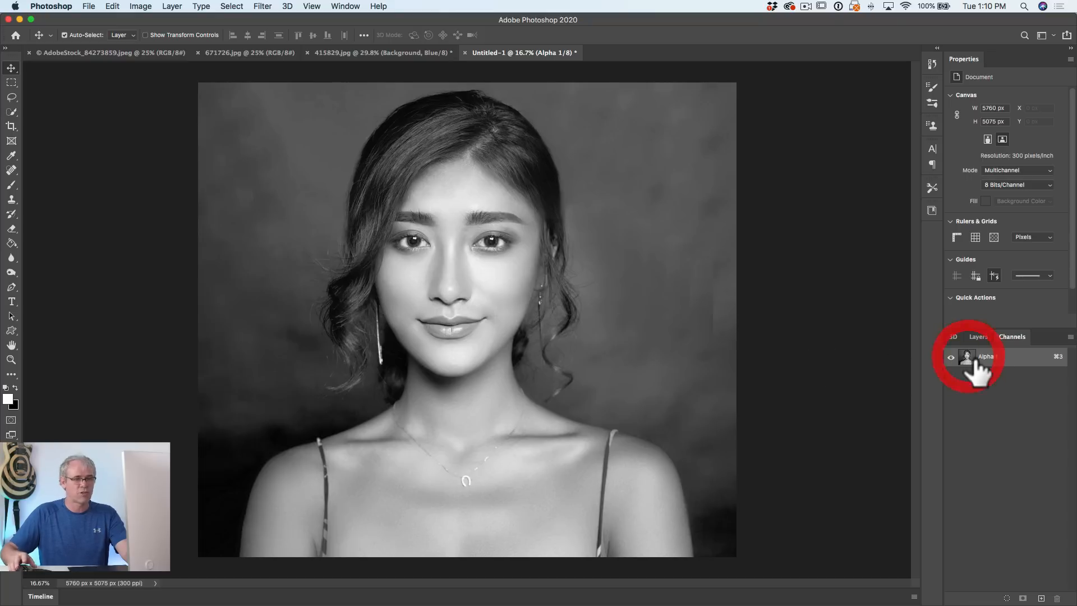
Step: Increase the Alpha 1 channel's contrast with Levels, using input values 13, 0.95 and 232
{"action": "key", "text": "super+l"}
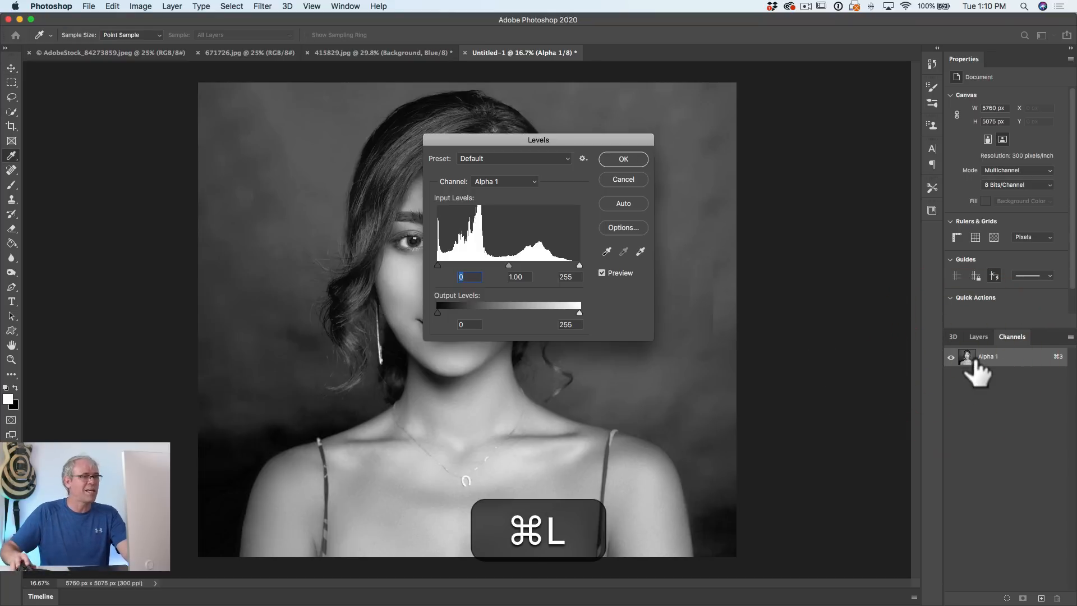
{"action": "left_click_drag", "start_coordinate": [482, 139], "coordinate": [627, 108]}
{"action": "left_click_drag", "start_coordinate": [723, 233], "coordinate": [709, 234]}
{"action": "left_click_drag", "start_coordinate": [582, 234], "coordinate": [651, 232]}
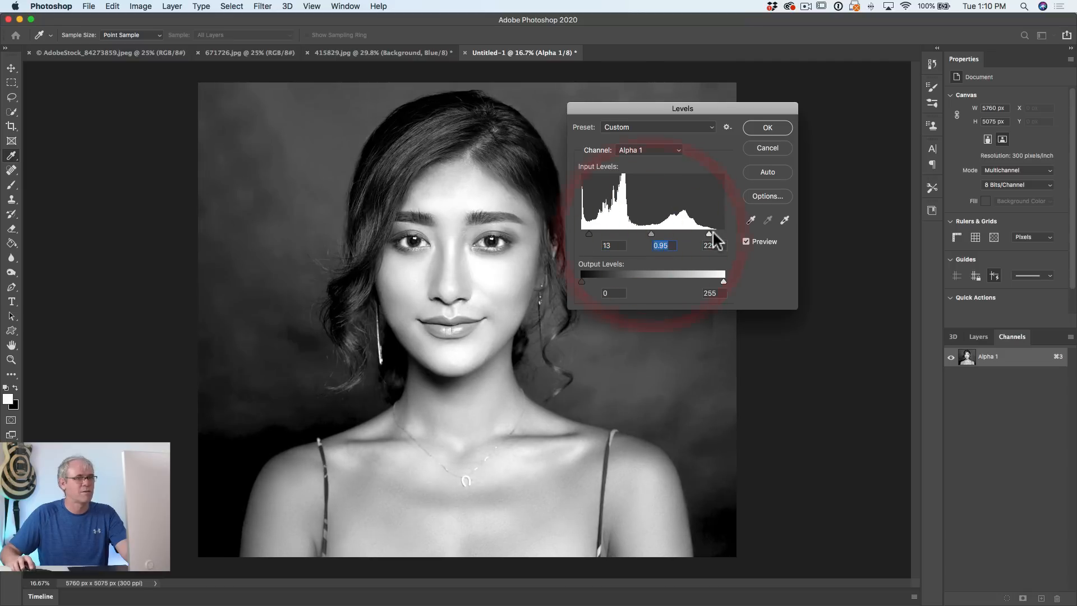
{"action": "left_click_drag", "start_coordinate": [708, 233], "coordinate": [710, 235]}
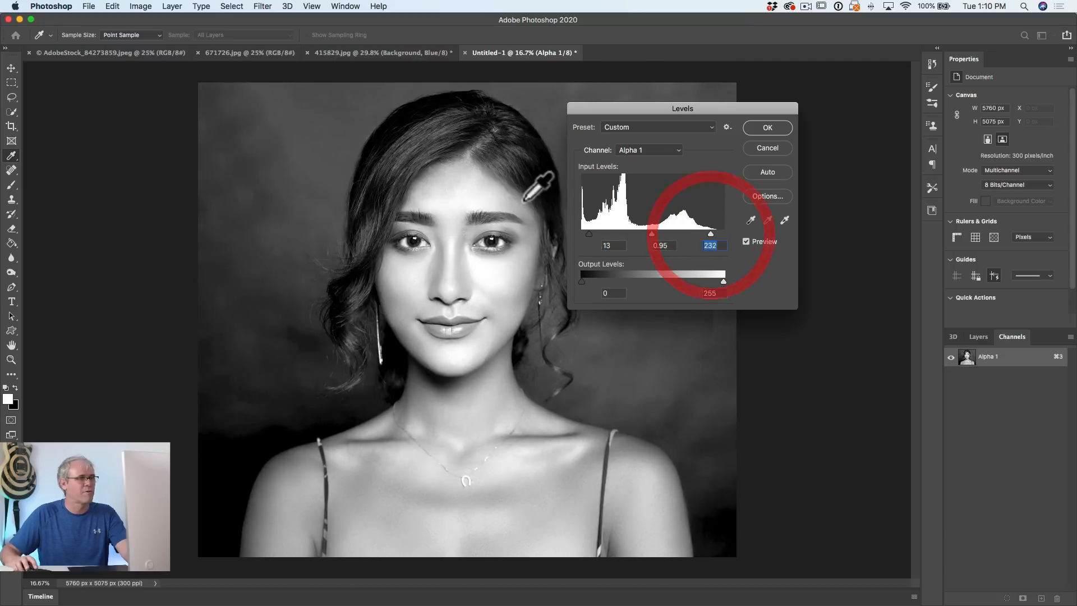
{"action": "left_click", "coordinate": [765, 128]}
{"action": "key", "text": "v"}
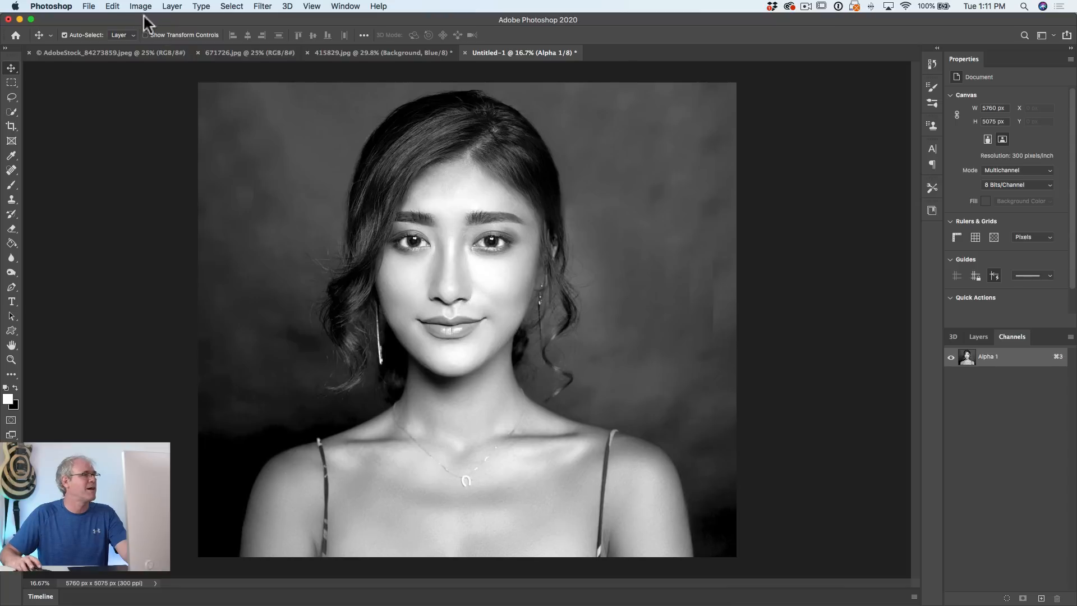
Step: Save the grayscale document as dmap.psd in the _face-texture folder in Photoshop format
{"action": "left_click", "coordinate": [92, 6]}
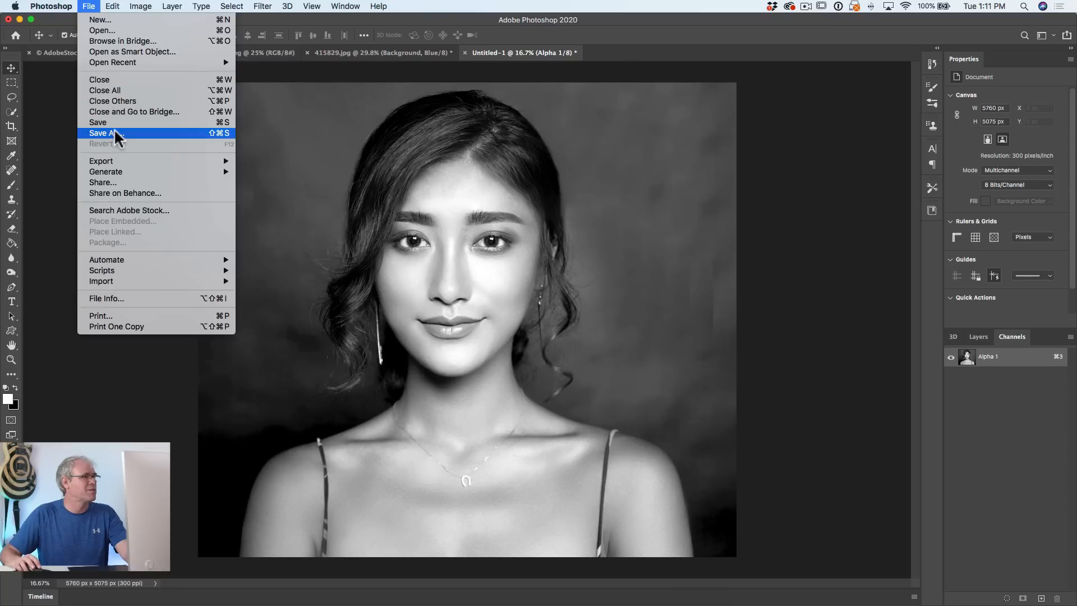
{"action": "left_click", "coordinate": [114, 133]}
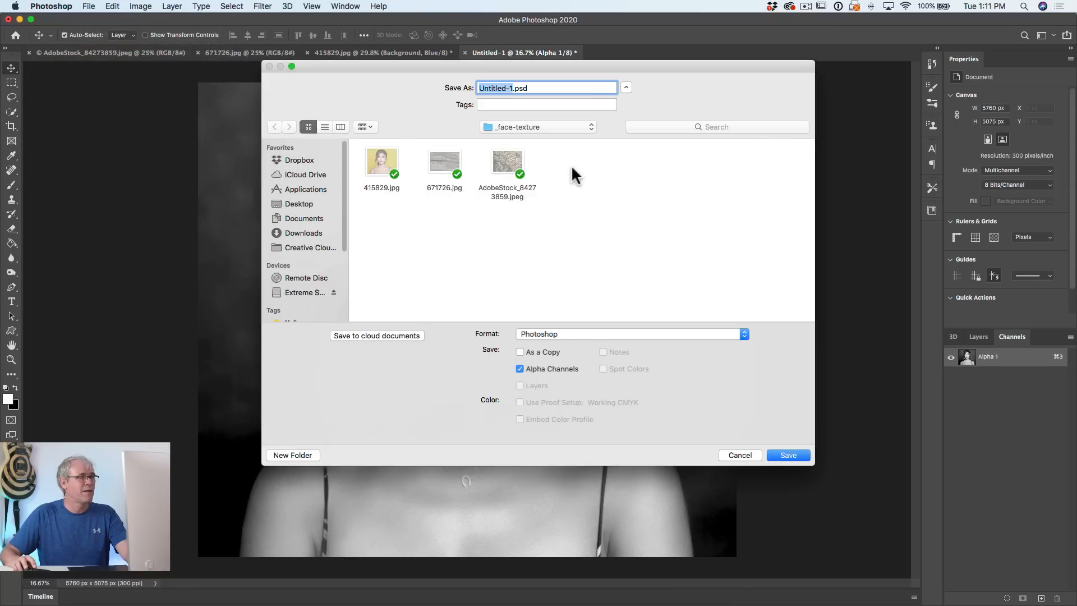
{"action": "type", "text": "d"}
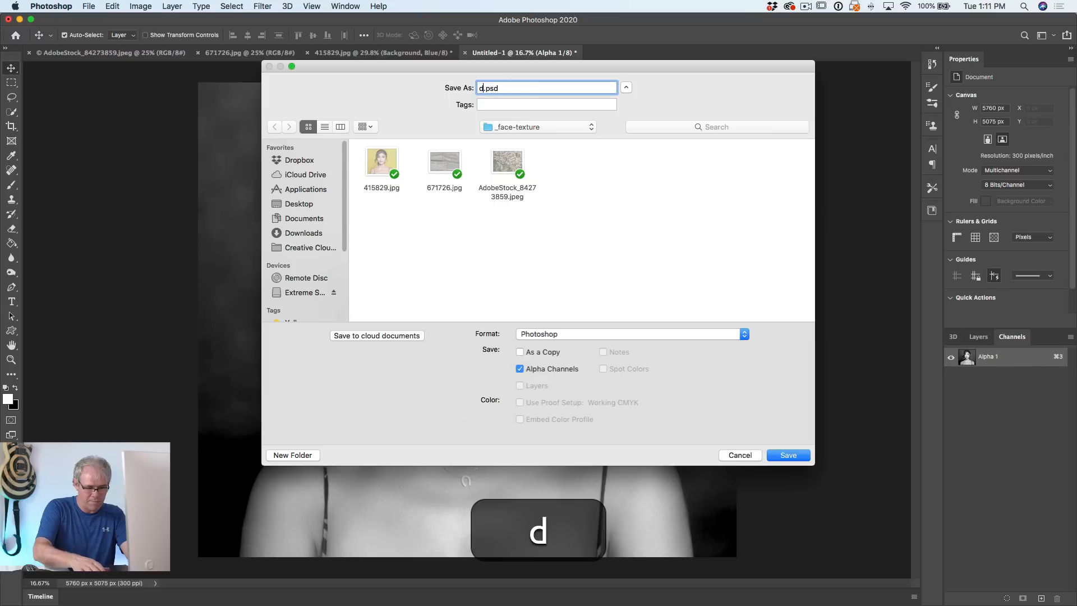
{"action": "type", "text": "map"}
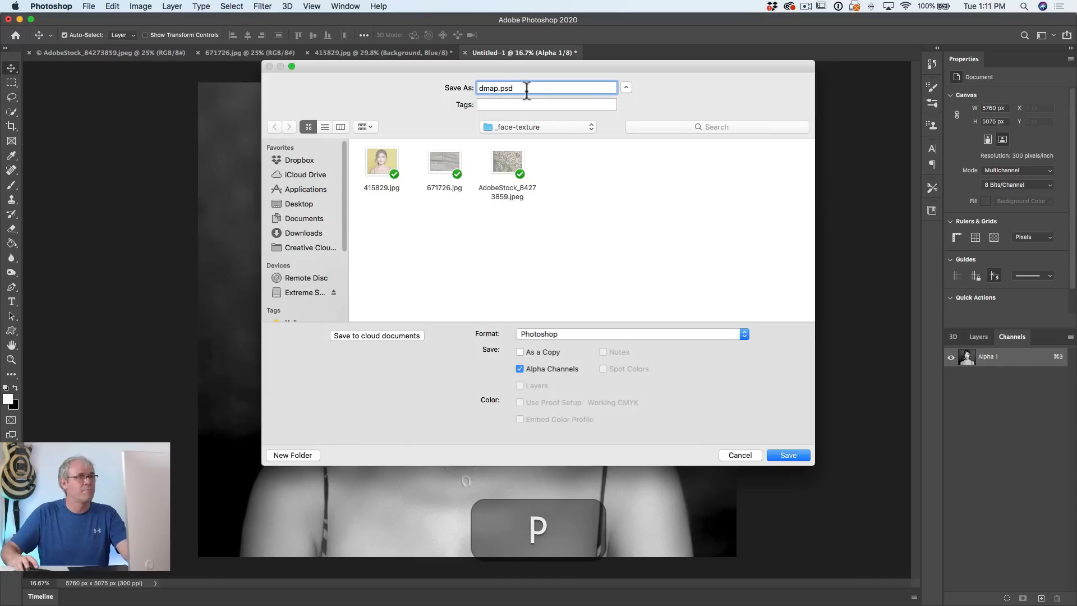
{"action": "left_click", "coordinate": [788, 453]}
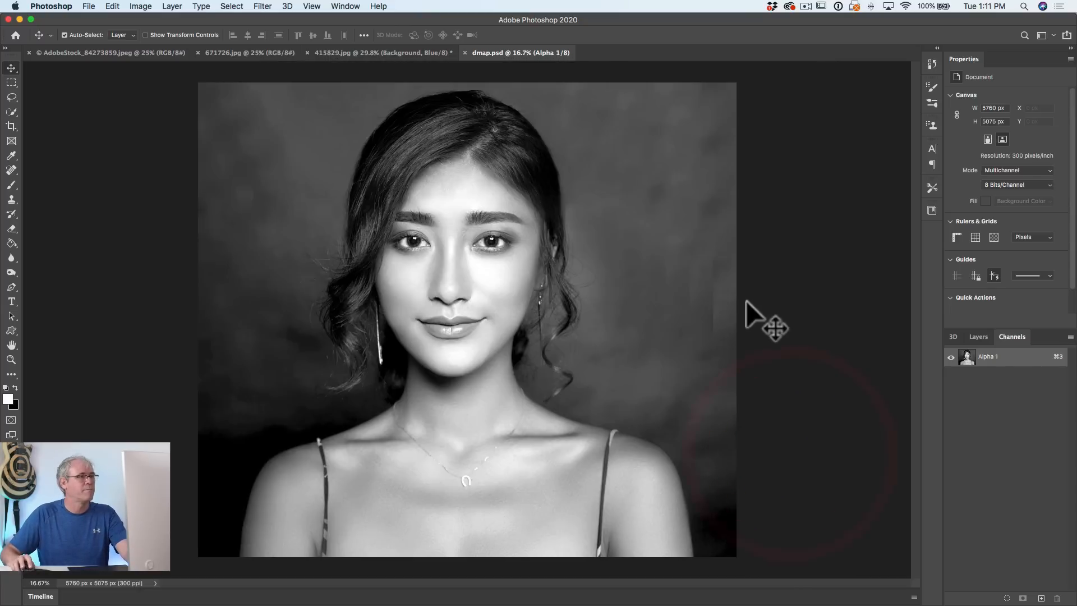
Step: Return to 415829.jpg, restore the composite RGB channel, and show and select Layer 1 copy
{"action": "left_click", "coordinate": [465, 53]}
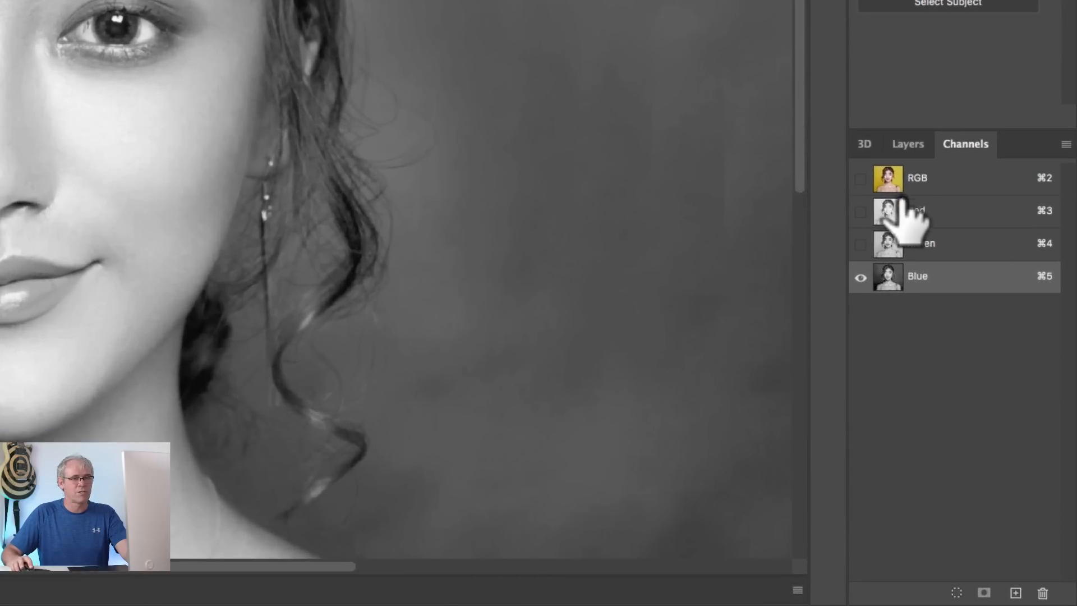
{"action": "left_click", "coordinate": [988, 357]}
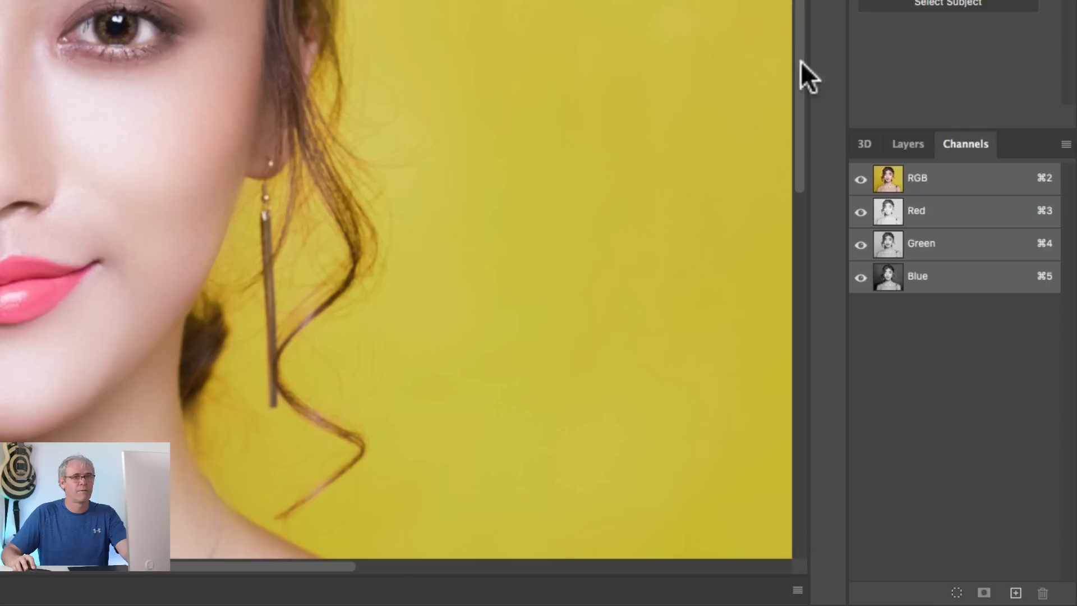
{"action": "left_click", "coordinate": [709, 141]}
{"action": "left_click", "coordinate": [905, 144]}
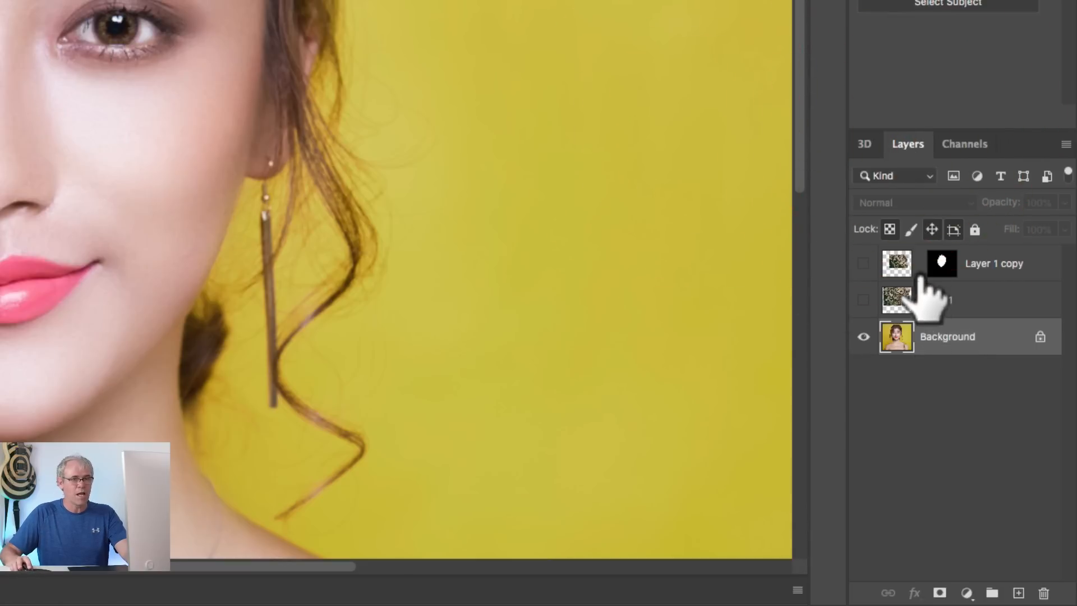
{"action": "left_click", "coordinate": [866, 264]}
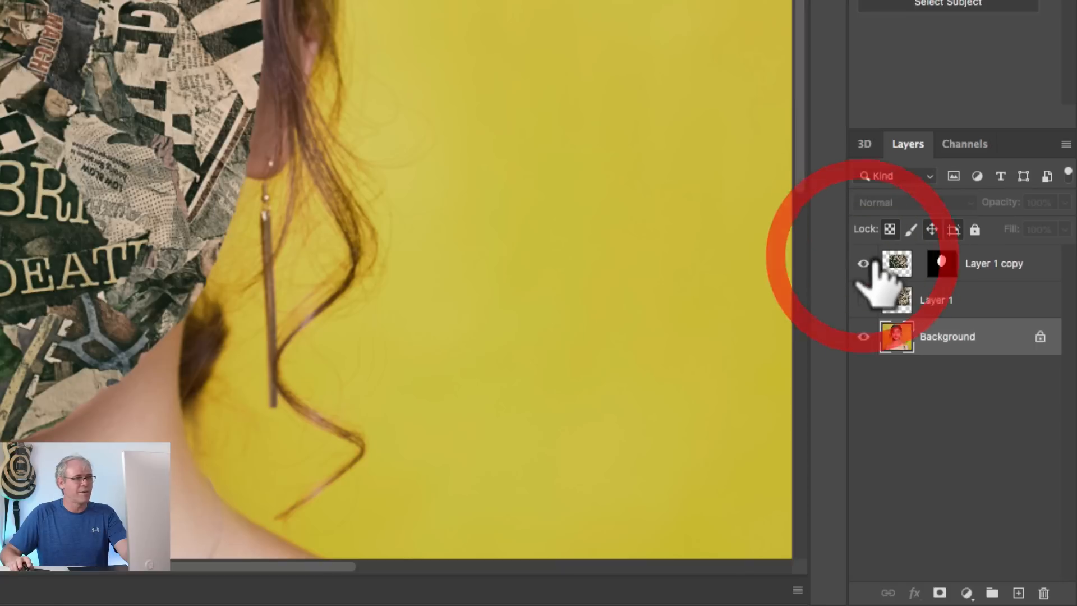
{"action": "left_click", "coordinate": [909, 272]}
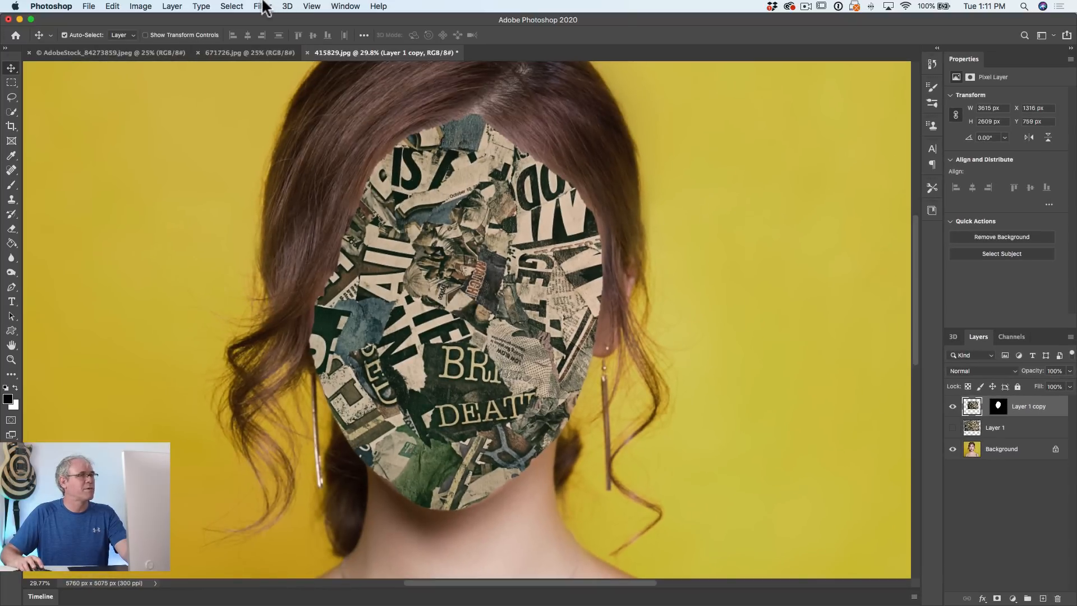
Step: Apply the Displace filter to Layer 1 copy with scales of 10, Stretch To Fit and Repeat Edge Pixels, using dmap.psd as the map
{"action": "left_click", "coordinate": [263, 7]}
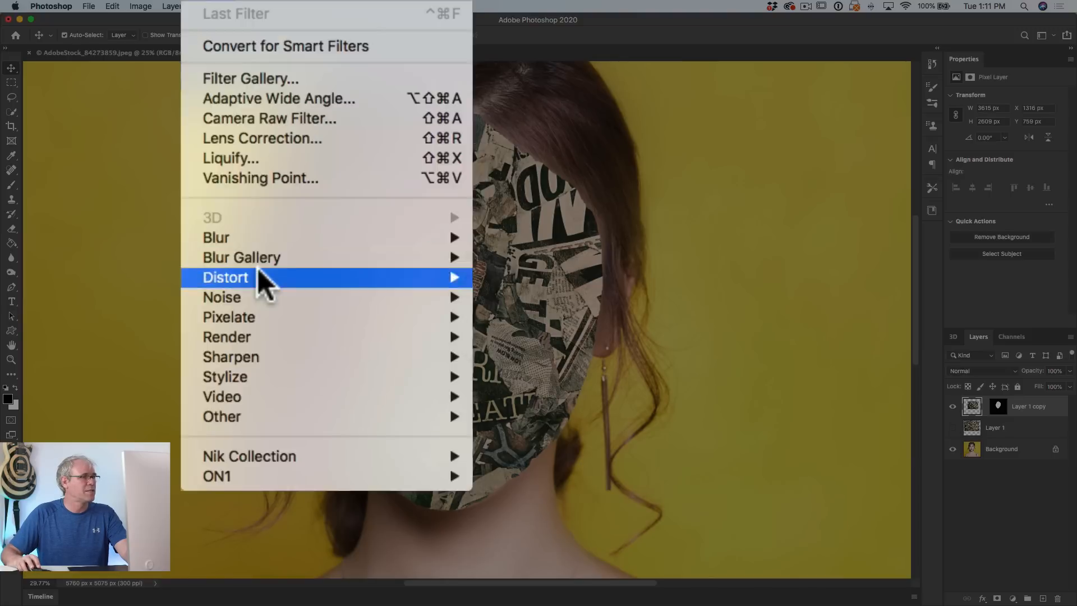
{"action": "mouse_move", "coordinate": [290, 160]}
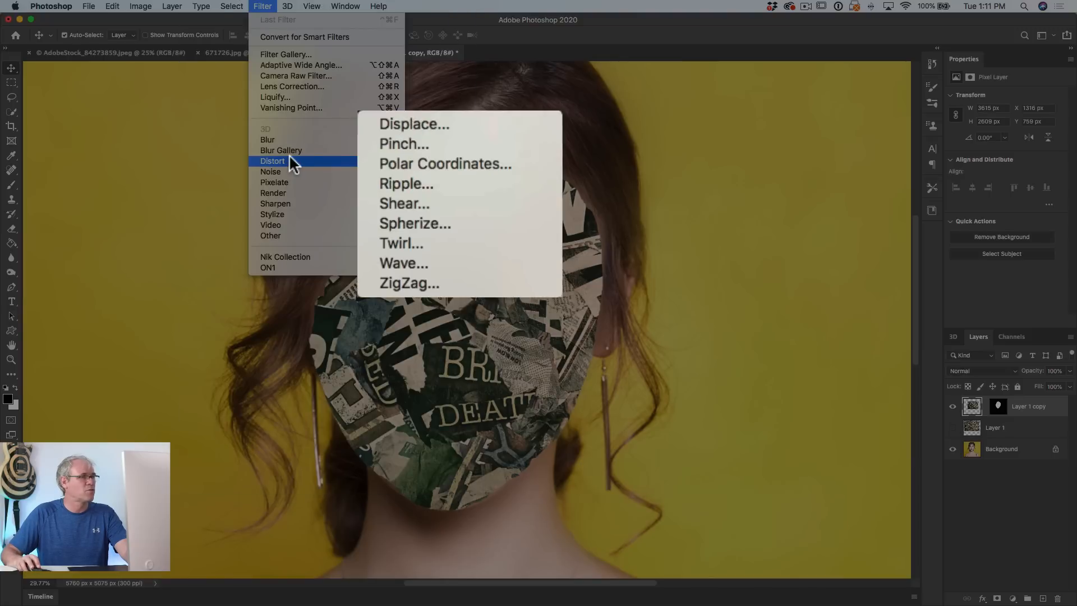
{"action": "left_click", "coordinate": [431, 122]}
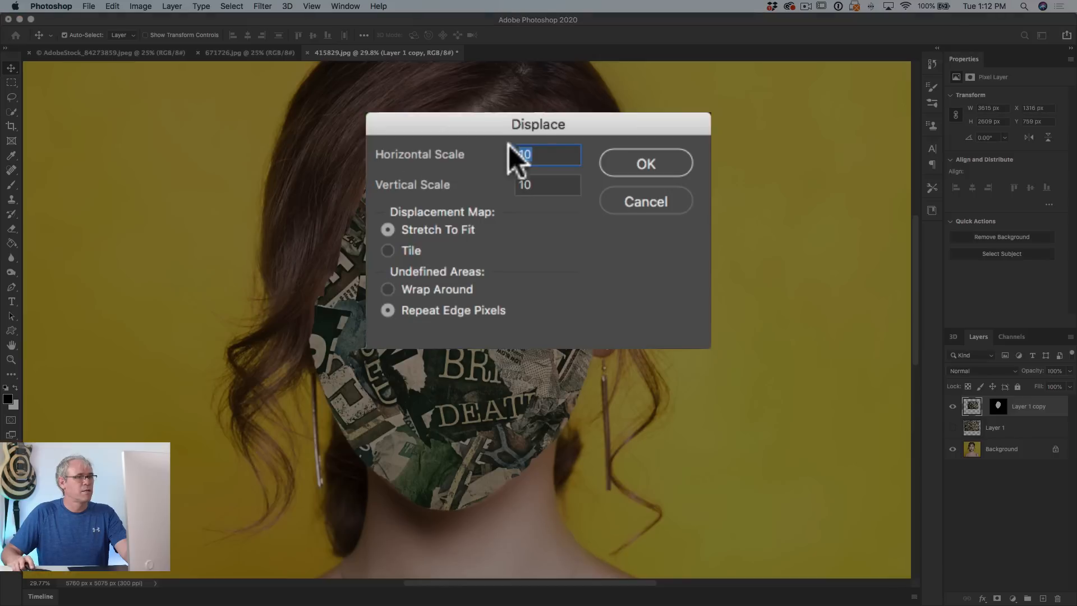
{"action": "left_click", "coordinate": [648, 163]}
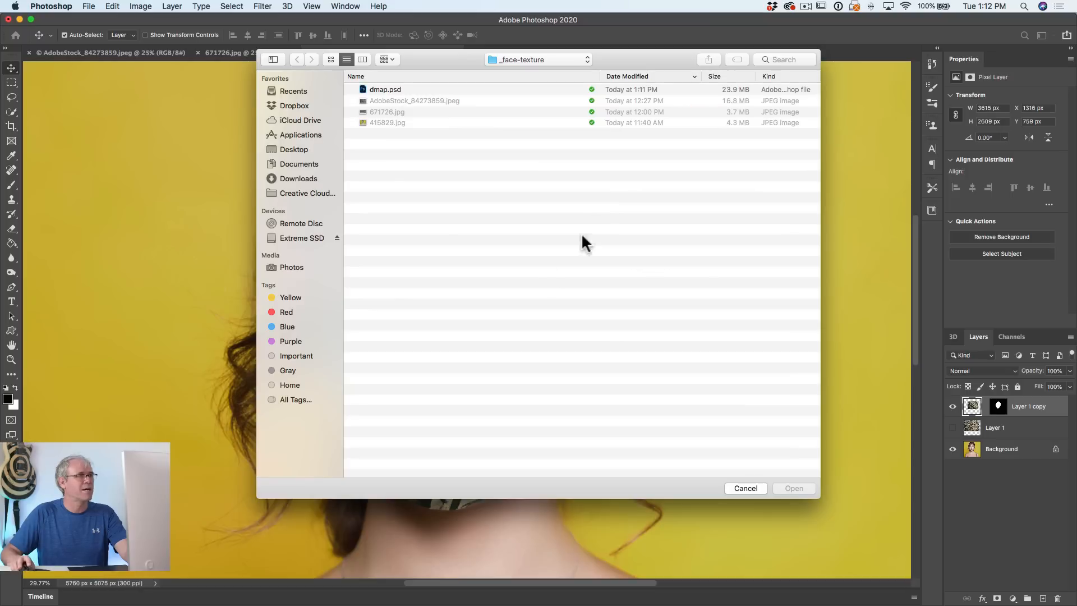
{"action": "left_click", "coordinate": [372, 85]}
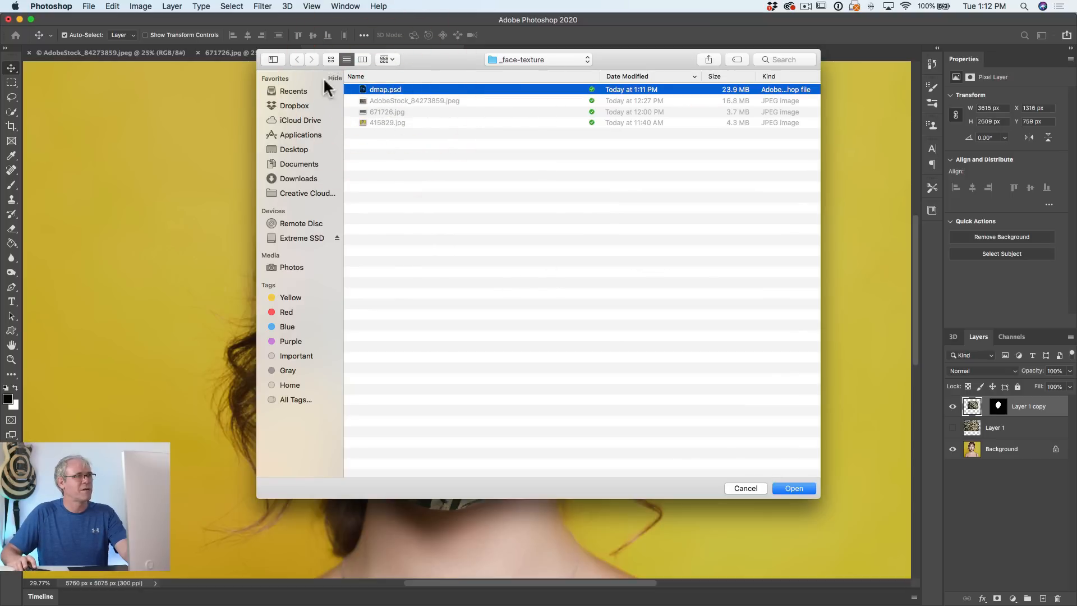
{"action": "left_click", "coordinate": [788, 486]}
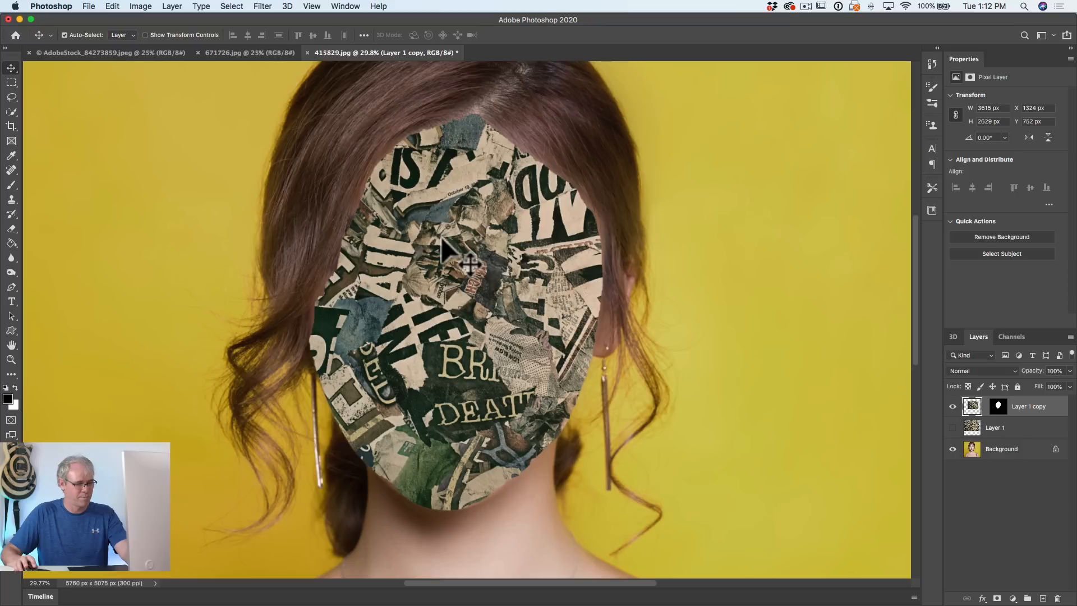
Step: Compare the collage with and without the displacement by undoing and redoing the filter
{"action": "key", "text": "super"}
{"action": "key", "text": "super+z"}
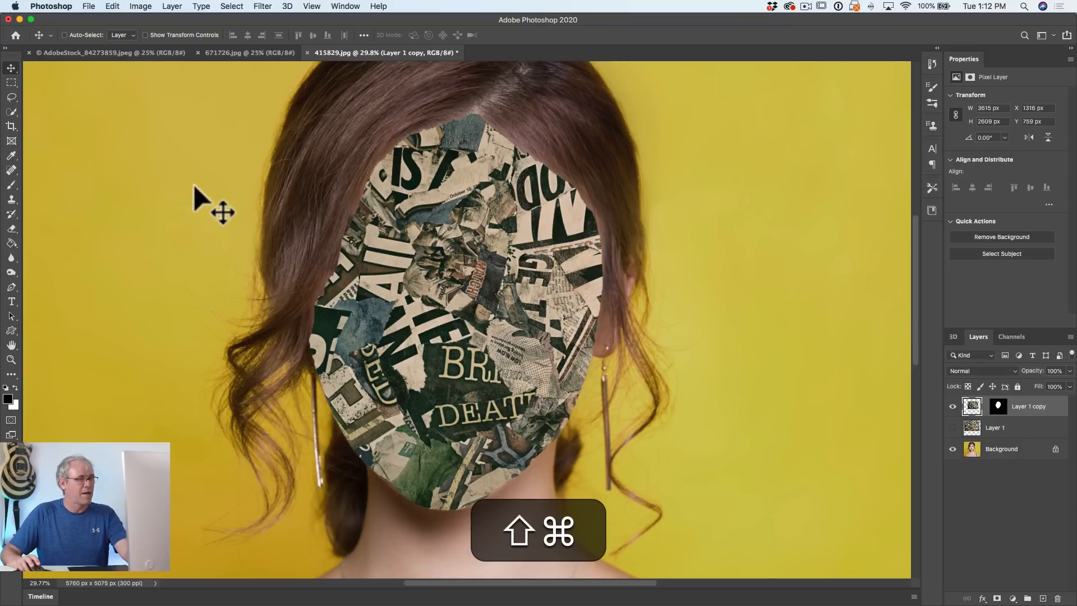
{"action": "key", "text": "shift+super+z"}
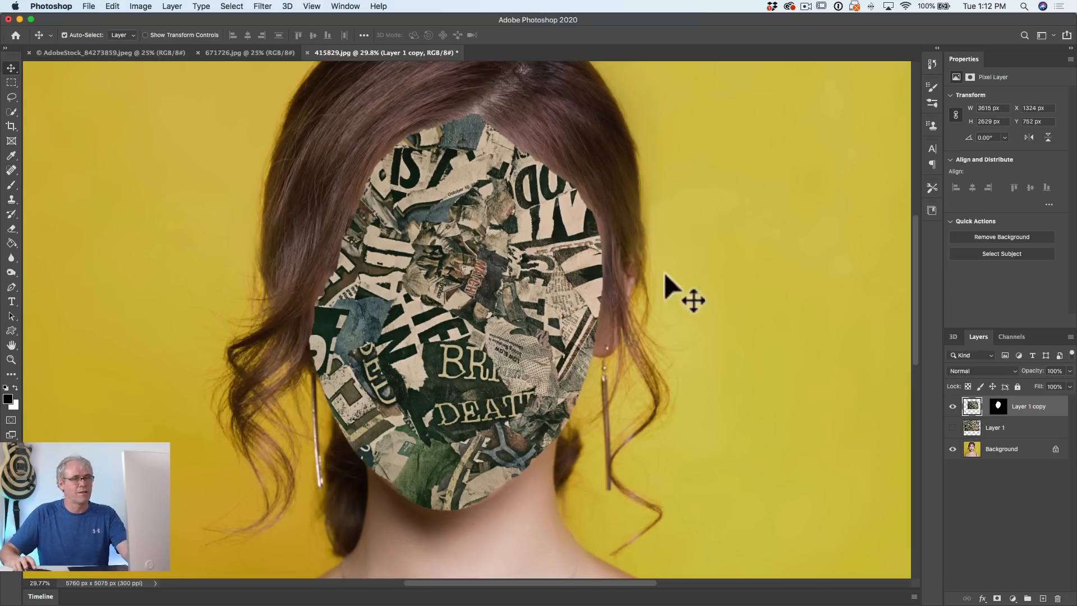
Step: Set Layer 1 copy's blend mode to Overlay and compare the face up close with the layer hidden and shown
{"action": "left_click", "coordinate": [974, 371]}
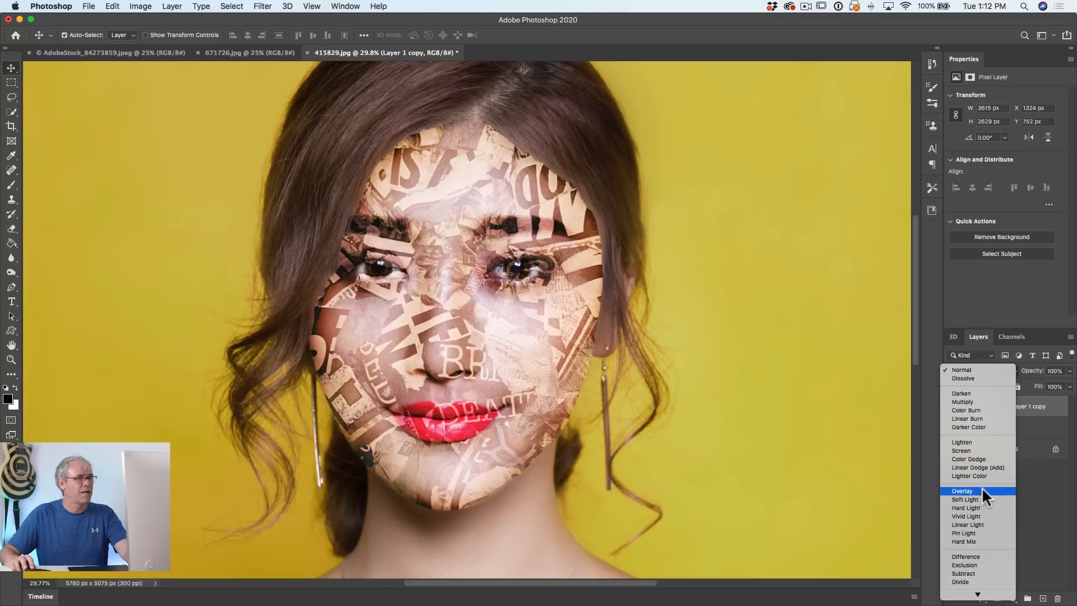
{"action": "left_click", "coordinate": [981, 486]}
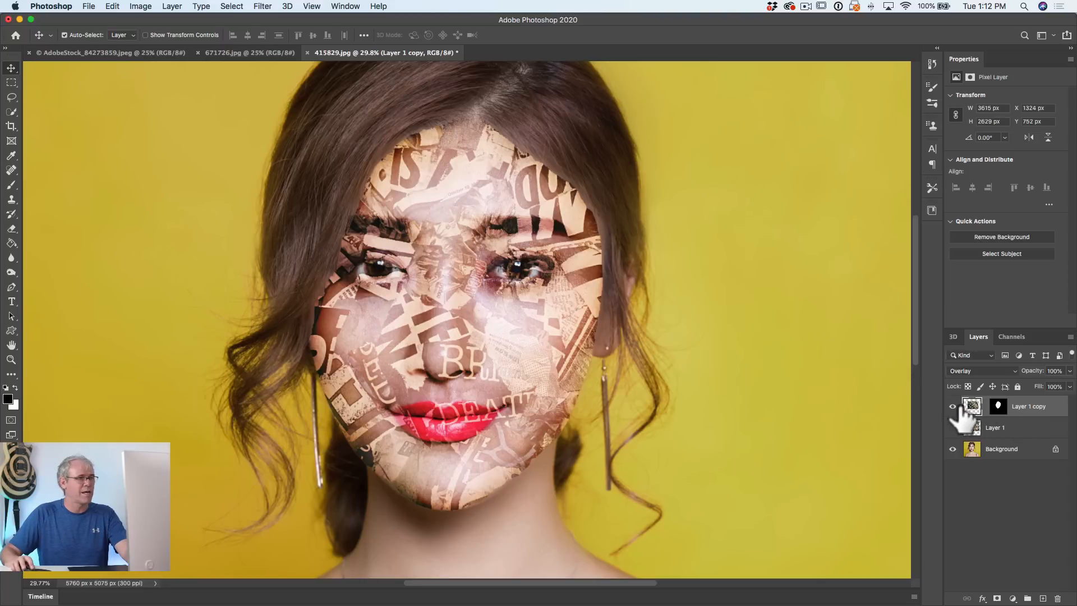
{"action": "left_click", "coordinate": [10, 360]}
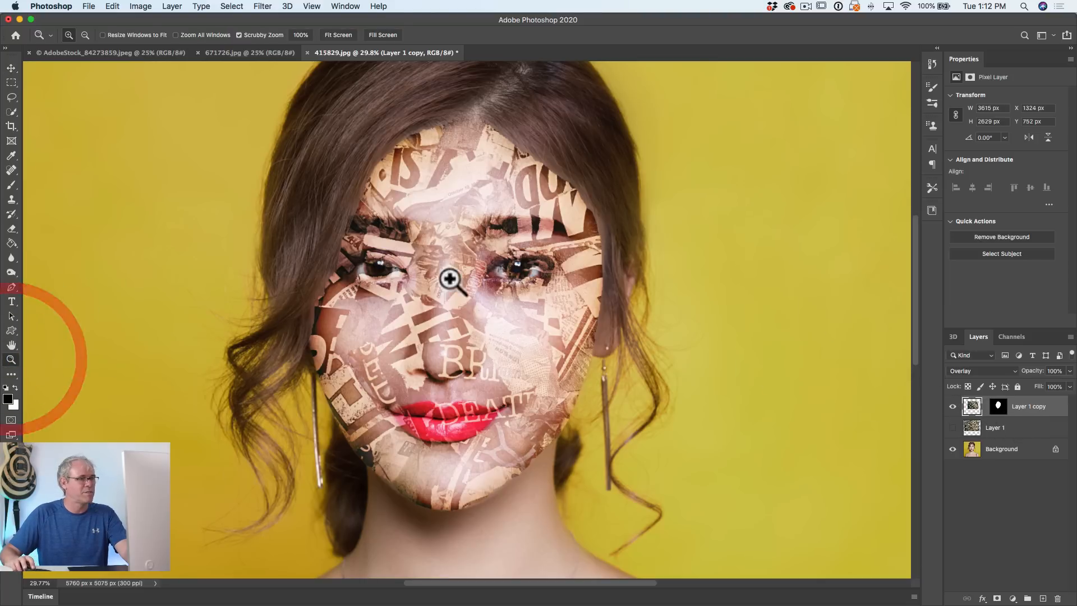
{"action": "left_click", "coordinate": [511, 276]}
{"action": "left_click", "coordinate": [527, 277]}
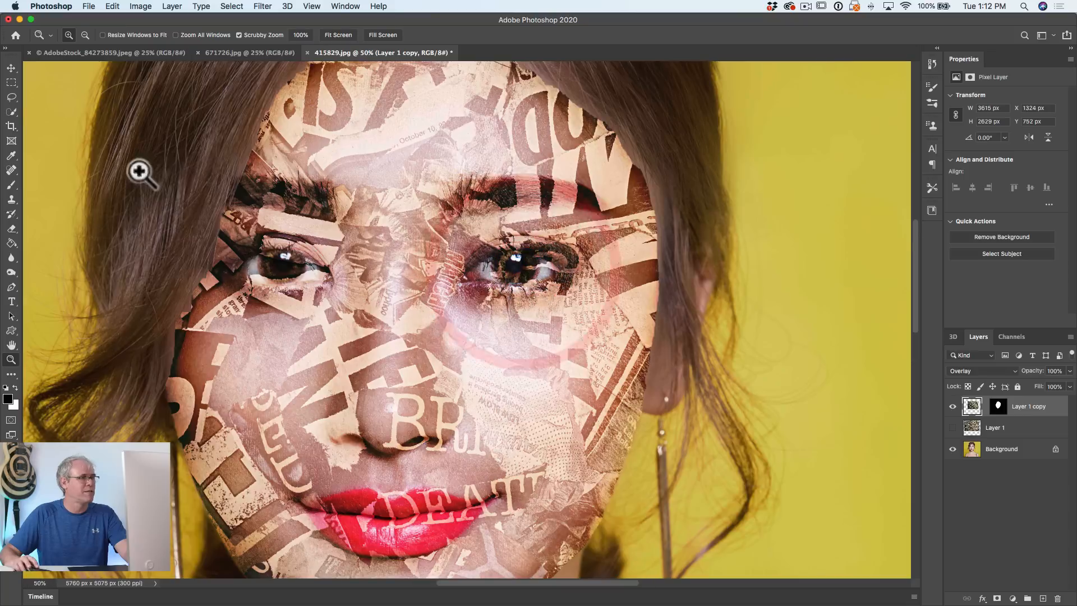
{"action": "left_click", "coordinate": [12, 68]}
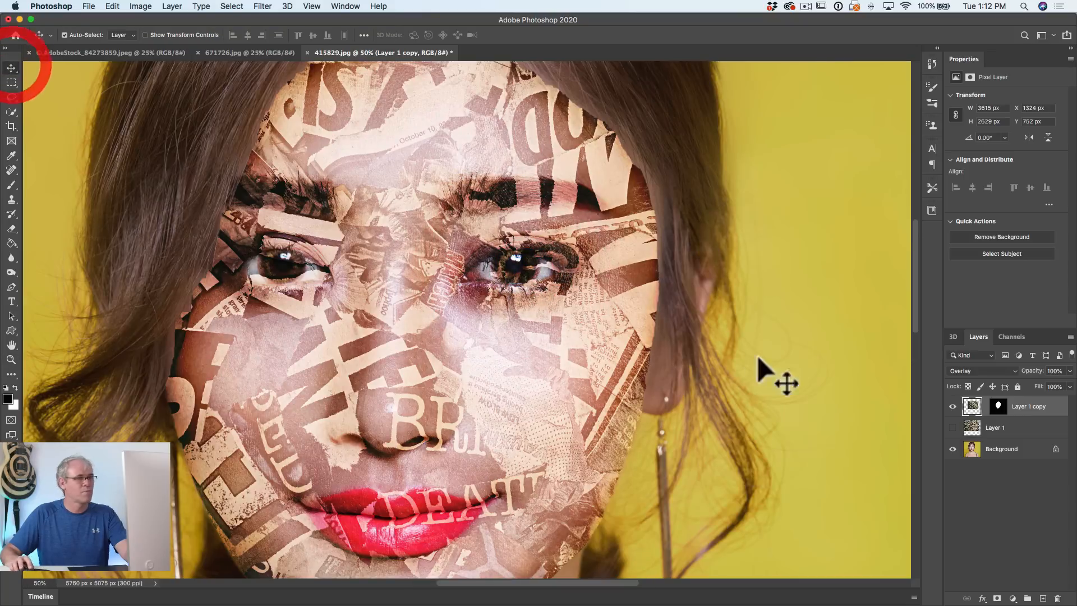
{"action": "left_click", "coordinate": [952, 406]}
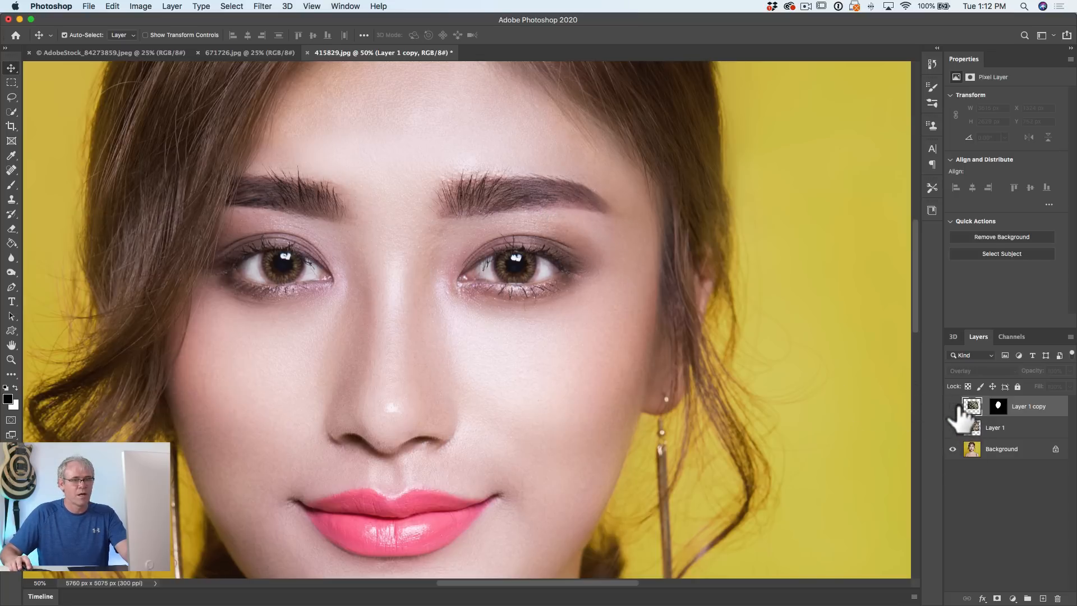
{"action": "left_click", "coordinate": [956, 407]}
Step: Show Layer 1 copy, target its layer mask, and set up the Brush tool with black as the foreground colour
{"action": "left_click", "coordinate": [972, 406]}
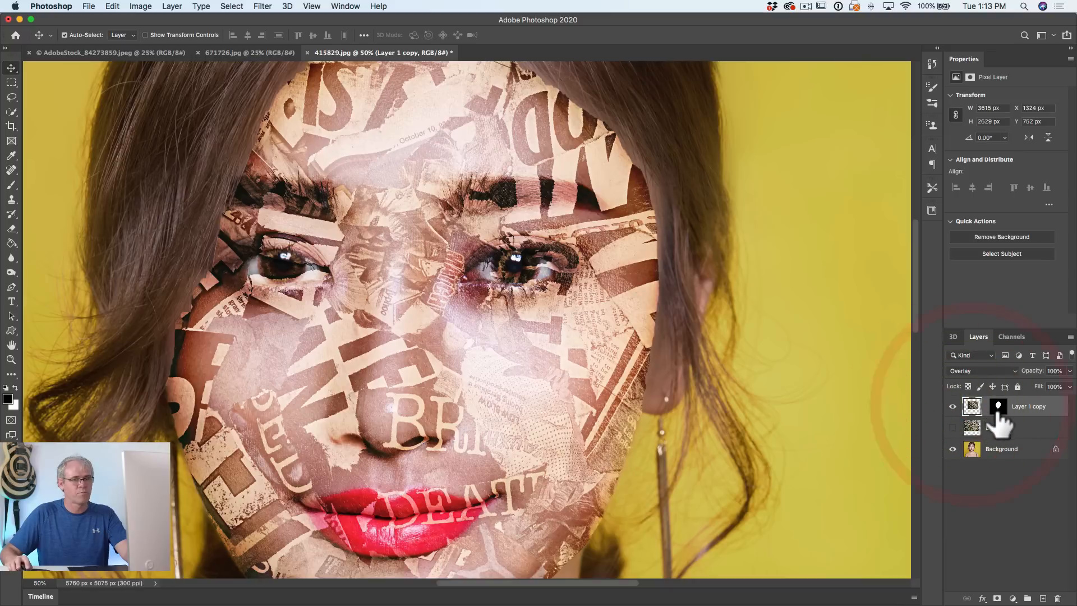
{"action": "left_click", "coordinate": [998, 407]}
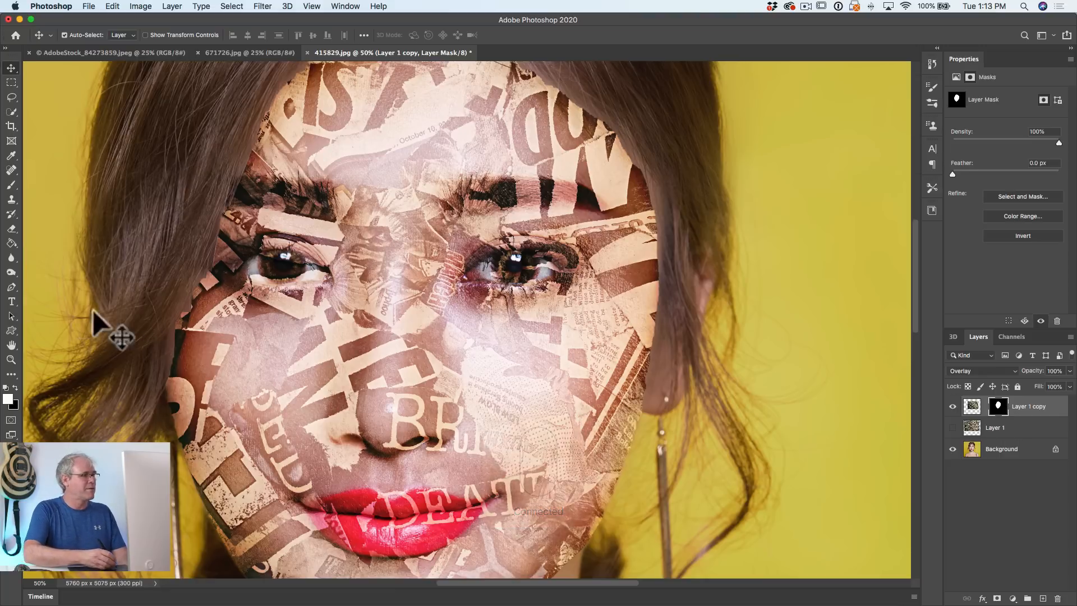
{"action": "key", "text": "b"}
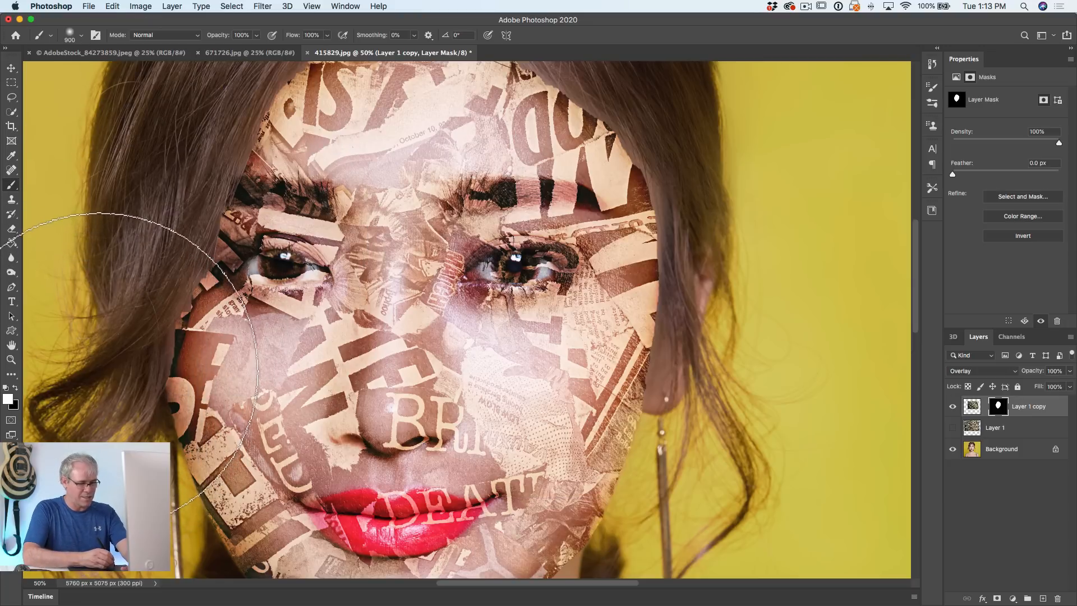
{"action": "key", "text": "d"}
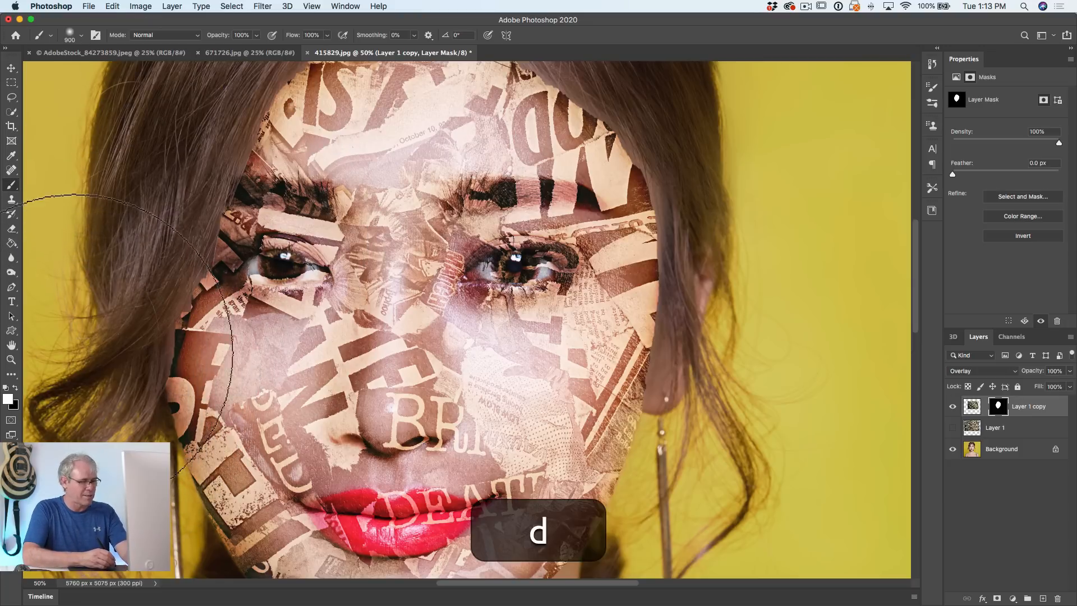
{"action": "key", "text": "x"}
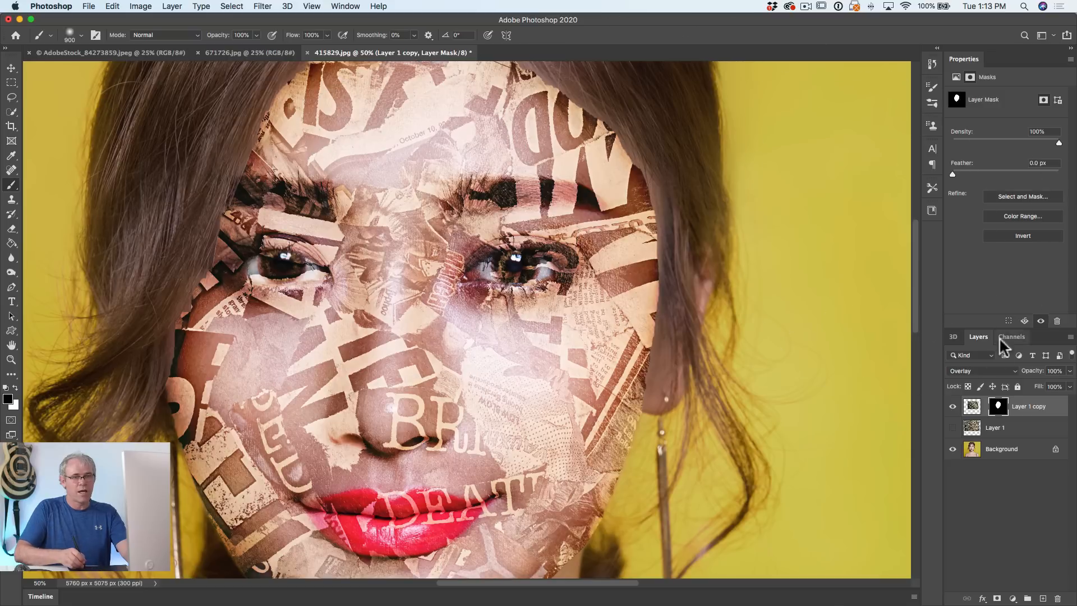
{"action": "left_click", "coordinate": [1004, 412]}
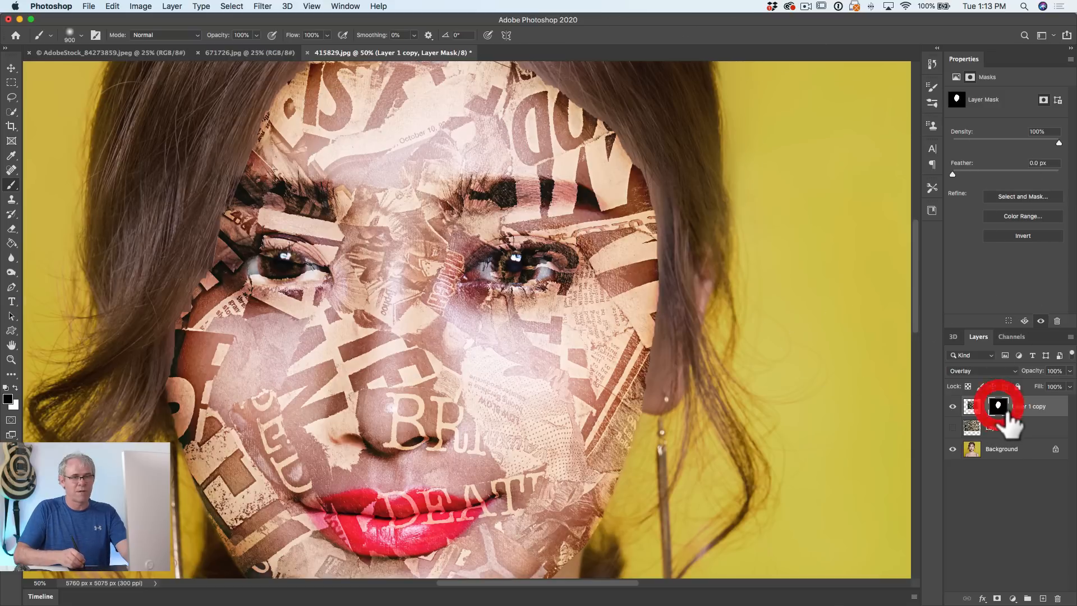
Step: Turn off the brush's Transfer option in the brush settings
{"action": "mouse_move", "coordinate": [520, 324]}
{"action": "left_mouse_down"}
{"action": "mouse_move", "coordinate": [491, 306]}
{"action": "mouse_move", "coordinate": [503, 297]}
{"action": "mouse_move", "coordinate": [484, 303]}
{"action": "mouse_move", "coordinate": [467, 290]}
{"action": "mouse_move", "coordinate": [457, 303]}
{"action": "mouse_move", "coordinate": [475, 295]}
{"action": "mouse_move", "coordinate": [382, 273]}
{"action": "left_mouse_up"}
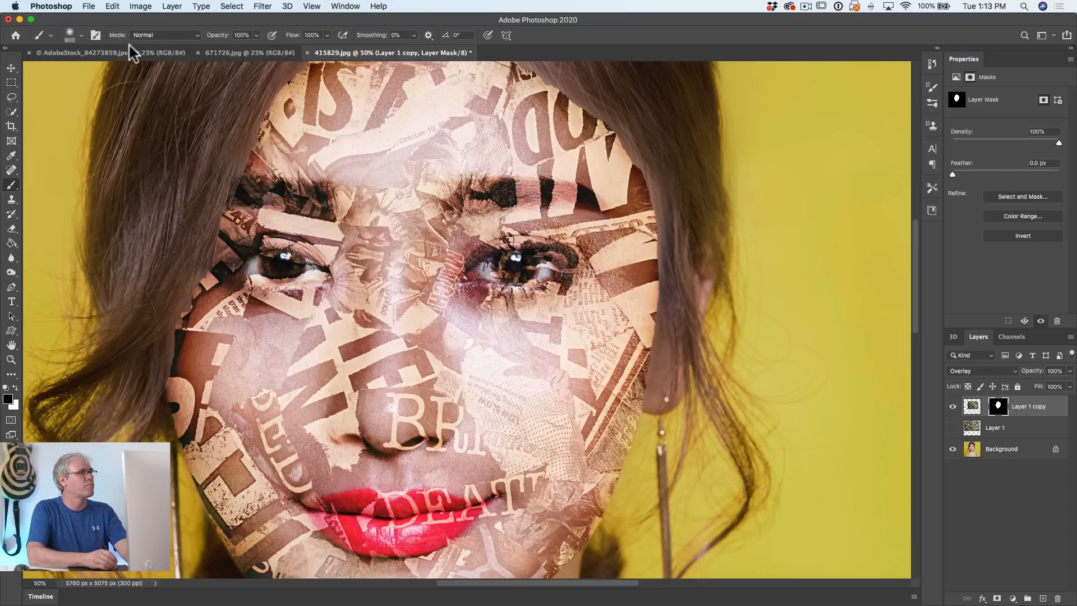
{"action": "left_click", "coordinate": [95, 35]}
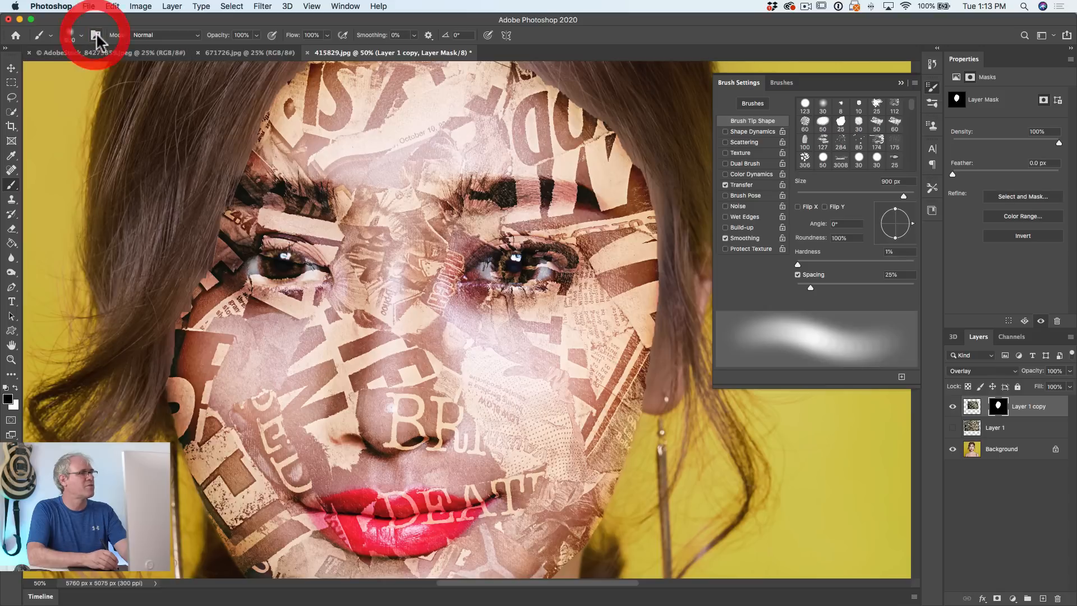
{"action": "left_click", "coordinate": [734, 184]}
{"action": "left_click", "coordinate": [725, 185]}
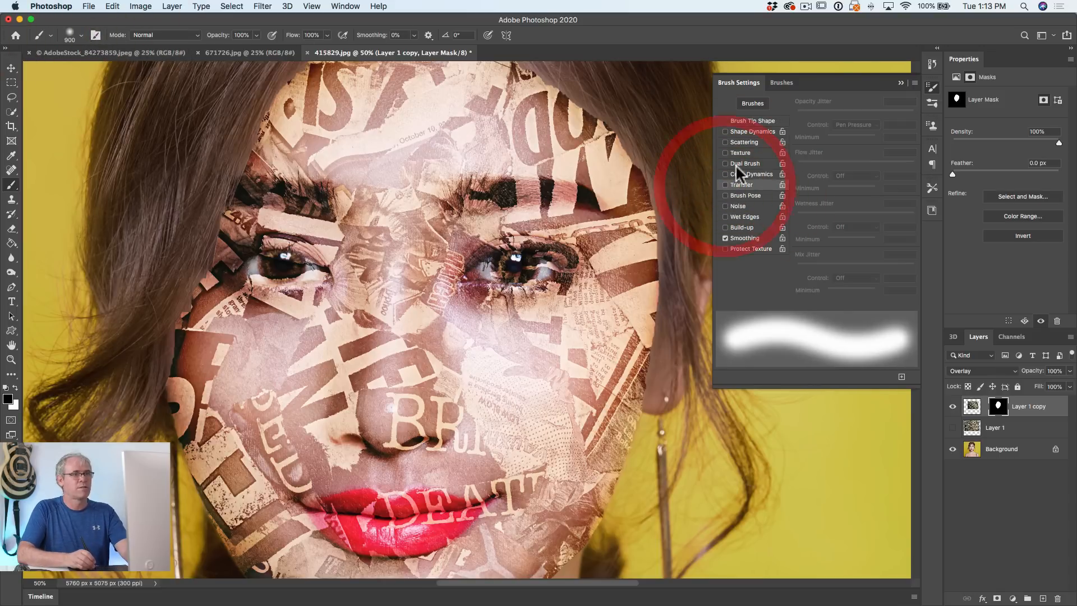
{"action": "left_click", "coordinate": [900, 83]}
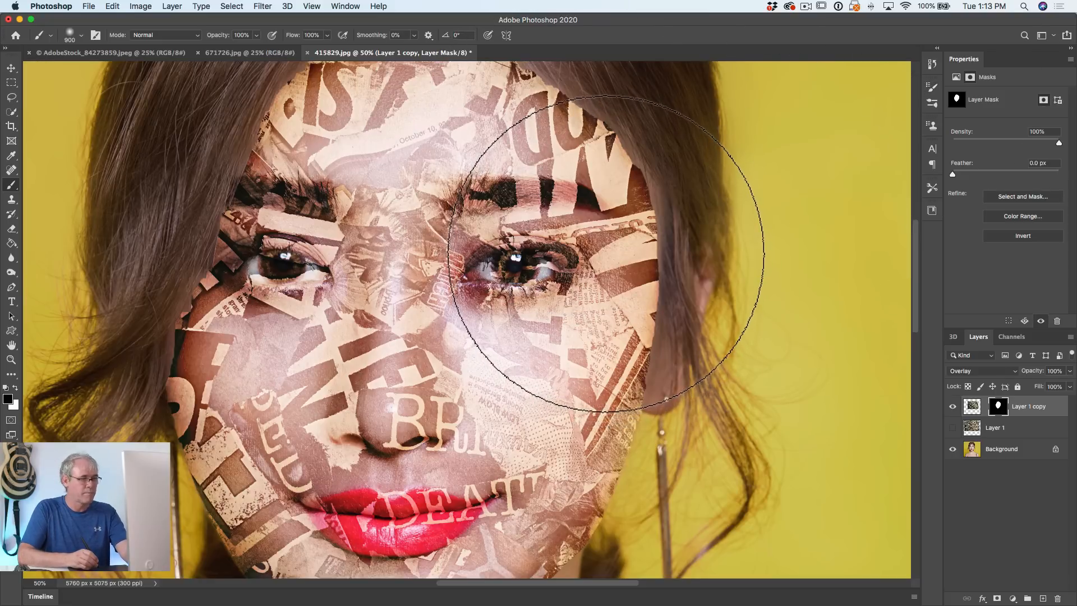
Step: Paint black on the mask with a small brush to clear the collage from the eyeball of her left eye
{"action": "mouse_move", "coordinate": [607, 254]}
{"action": "left_mouse_down"}
{"action": "mouse_move", "coordinate": [616, 194]}
{"action": "mouse_move", "coordinate": [604, 227]}
{"action": "mouse_move", "coordinate": [546, 223]}
{"action": "left_mouse_up"}
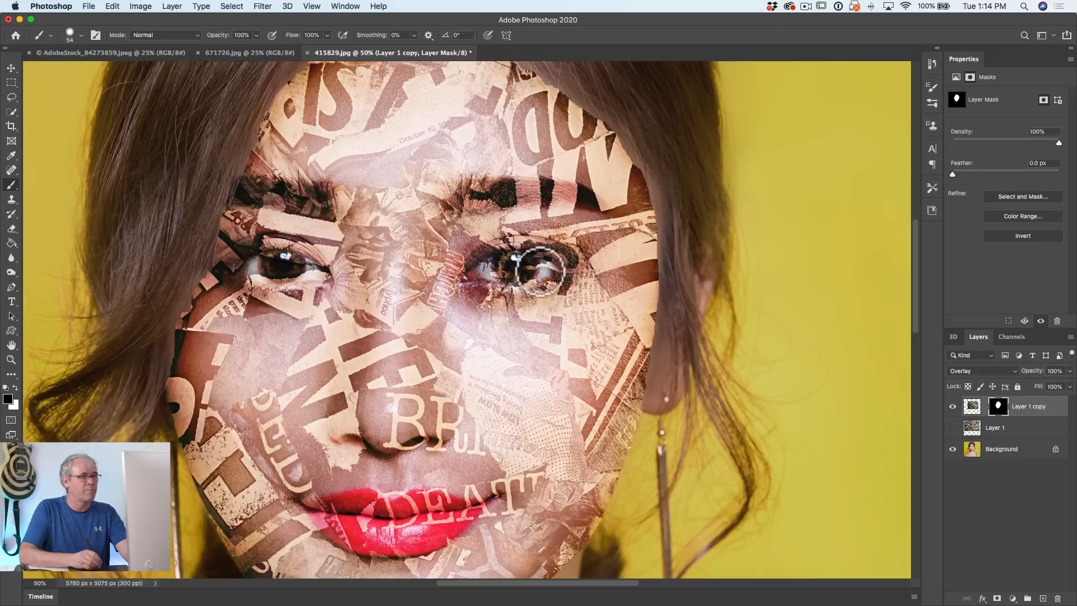
{"action": "mouse_move", "coordinate": [495, 277]}
{"action": "left_mouse_down"}
{"action": "mouse_move", "coordinate": [558, 274]}
{"action": "mouse_move", "coordinate": [522, 280]}
{"action": "mouse_move", "coordinate": [497, 264]}
{"action": "left_mouse_up"}
{"action": "scroll", "coordinate": [525, 274], "scroll_direction": "up", "scroll_amount": 8}
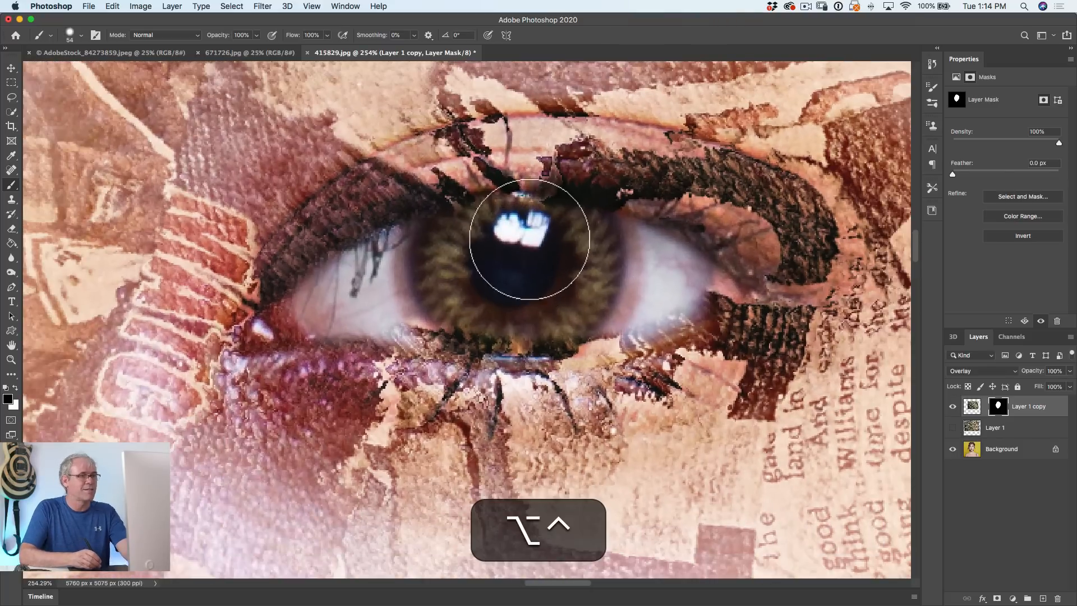
{"action": "left_click_drag", "start_coordinate": [528, 244], "coordinate": [540, 288]}
{"action": "left_click_drag", "start_coordinate": [546, 341], "coordinate": [517, 338]}
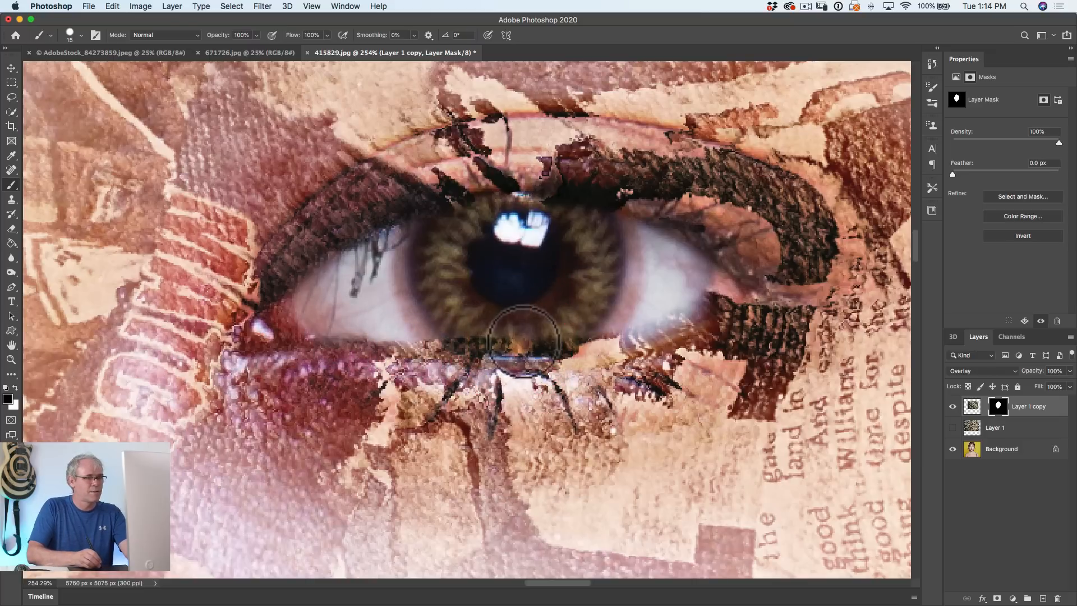
{"action": "mouse_move", "coordinate": [611, 338]}
{"action": "left_mouse_down"}
{"action": "mouse_move", "coordinate": [715, 305]}
{"action": "mouse_move", "coordinate": [737, 311]}
{"action": "mouse_move", "coordinate": [702, 289]}
{"action": "mouse_move", "coordinate": [736, 304]}
{"action": "mouse_move", "coordinate": [683, 337]}
{"action": "mouse_move", "coordinate": [596, 355]}
{"action": "mouse_move", "coordinate": [419, 362]}
{"action": "mouse_move", "coordinate": [306, 332]}
{"action": "mouse_move", "coordinate": [274, 355]}
{"action": "mouse_move", "coordinate": [311, 319]}
{"action": "mouse_move", "coordinate": [284, 350]}
{"action": "mouse_move", "coordinate": [326, 347]}
{"action": "mouse_move", "coordinate": [387, 262]}
{"action": "left_mouse_up"}
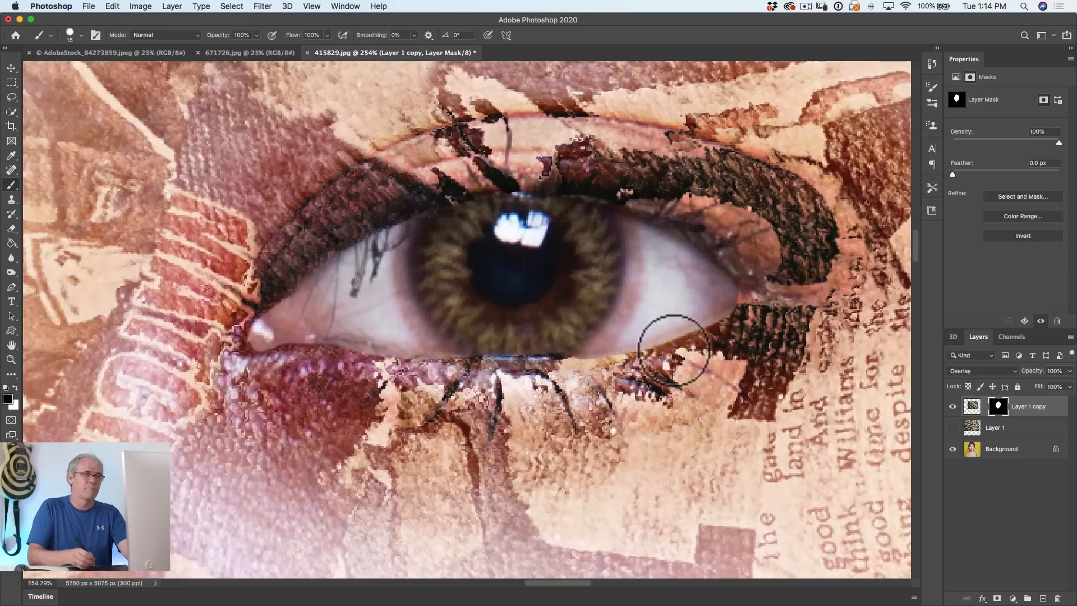
{"action": "left_click", "coordinate": [658, 335]}
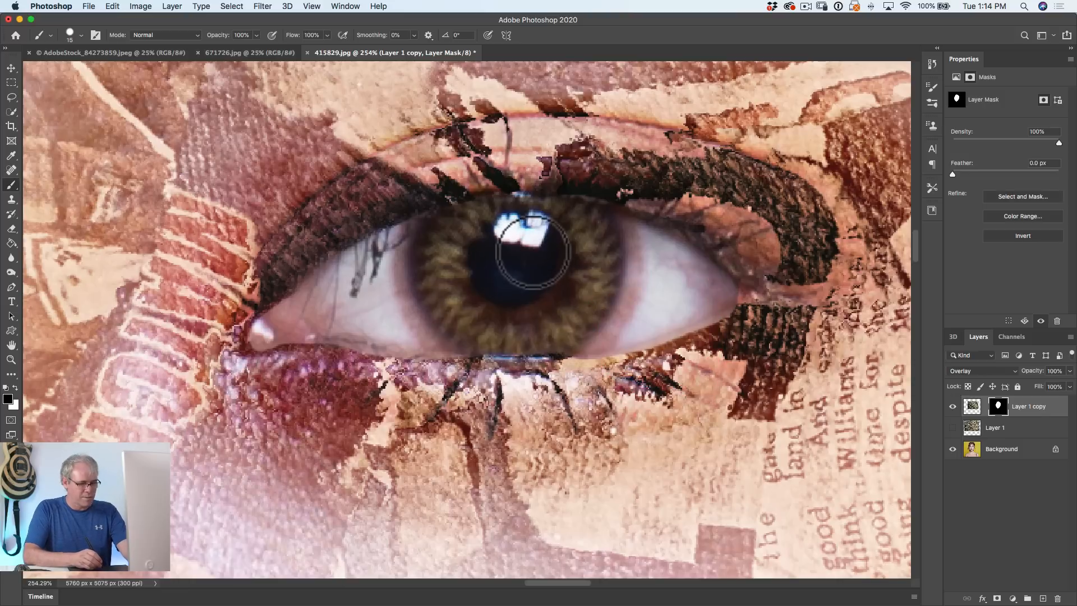
Step: Set a 40 px brush to 10% flow and softly reveal the upper eyelid and lashes of her left eye on the mask
{"action": "mouse_move", "coordinate": [453, 193]}
{"action": "left_mouse_down"}
{"action": "mouse_move", "coordinate": [455, 206]}
{"action": "mouse_move", "coordinate": [463, 193]}
{"action": "left_mouse_up"}
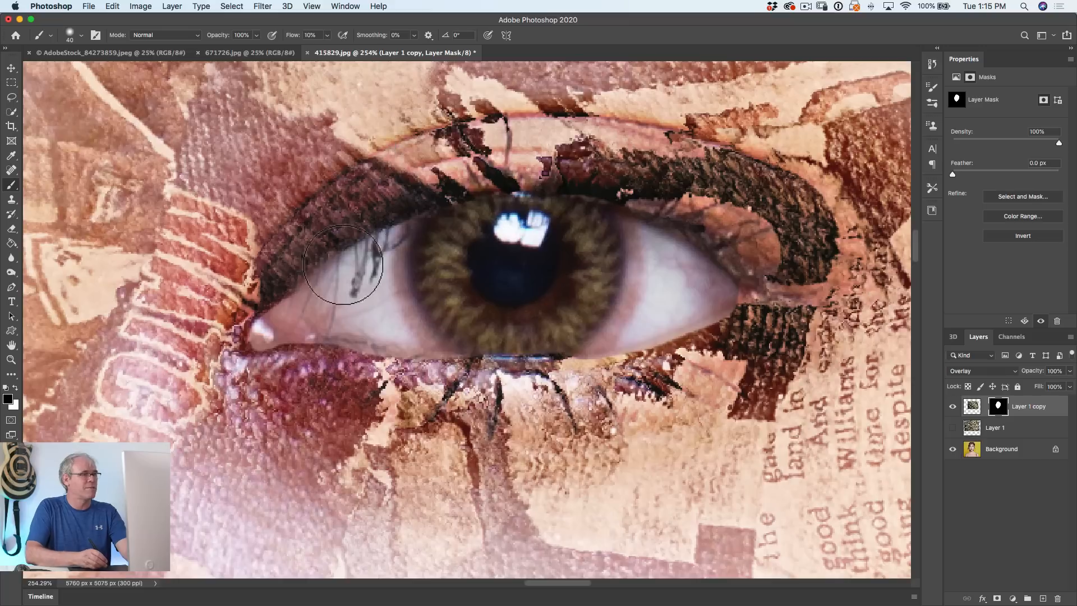
{"action": "mouse_move", "coordinate": [287, 307]}
{"action": "left_mouse_down"}
{"action": "mouse_move", "coordinate": [311, 257]}
{"action": "mouse_move", "coordinate": [377, 204]}
{"action": "mouse_move", "coordinate": [450, 171]}
{"action": "mouse_move", "coordinate": [525, 159]}
{"action": "mouse_move", "coordinate": [710, 178]}
{"action": "mouse_move", "coordinate": [762, 233]}
{"action": "mouse_move", "coordinate": [657, 197]}
{"action": "mouse_move", "coordinate": [456, 164]}
{"action": "mouse_move", "coordinate": [376, 203]}
{"action": "mouse_move", "coordinate": [484, 157]}
{"action": "mouse_move", "coordinate": [665, 167]}
{"action": "mouse_move", "coordinate": [725, 185]}
{"action": "mouse_move", "coordinate": [570, 148]}
{"action": "mouse_move", "coordinate": [446, 166]}
{"action": "mouse_move", "coordinate": [317, 264]}
{"action": "mouse_move", "coordinate": [470, 192]}
{"action": "mouse_move", "coordinate": [594, 192]}
{"action": "mouse_move", "coordinate": [684, 220]}
{"action": "mouse_move", "coordinate": [690, 210]}
{"action": "mouse_move", "coordinate": [536, 193]}
{"action": "mouse_move", "coordinate": [409, 210]}
{"action": "mouse_move", "coordinate": [365, 239]}
{"action": "mouse_move", "coordinate": [470, 200]}
{"action": "mouse_move", "coordinate": [633, 202]}
{"action": "mouse_move", "coordinate": [746, 254]}
{"action": "mouse_move", "coordinate": [670, 201]}
{"action": "mouse_move", "coordinate": [766, 216]}
{"action": "mouse_move", "coordinate": [702, 182]}
{"action": "mouse_move", "coordinate": [561, 156]}
{"action": "mouse_move", "coordinate": [449, 162]}
{"action": "mouse_move", "coordinate": [373, 206]}
{"action": "mouse_move", "coordinate": [280, 320]}
{"action": "mouse_move", "coordinate": [294, 303]}
{"action": "mouse_move", "coordinate": [374, 322]}
{"action": "mouse_move", "coordinate": [280, 344]}
{"action": "mouse_move", "coordinate": [548, 313]}
{"action": "mouse_move", "coordinate": [473, 329]}
{"action": "mouse_move", "coordinate": [643, 314]}
{"action": "mouse_move", "coordinate": [726, 287]}
{"action": "mouse_move", "coordinate": [651, 314]}
{"action": "mouse_move", "coordinate": [481, 335]}
{"action": "mouse_move", "coordinate": [674, 297]}
{"action": "left_mouse_up"}
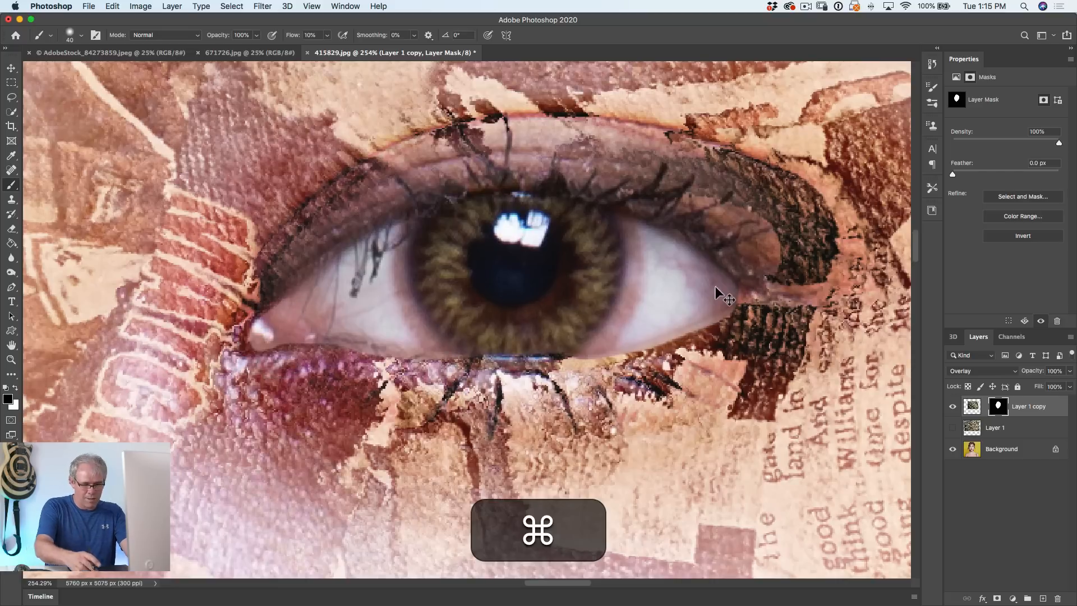
{"action": "key", "text": "super+0"}
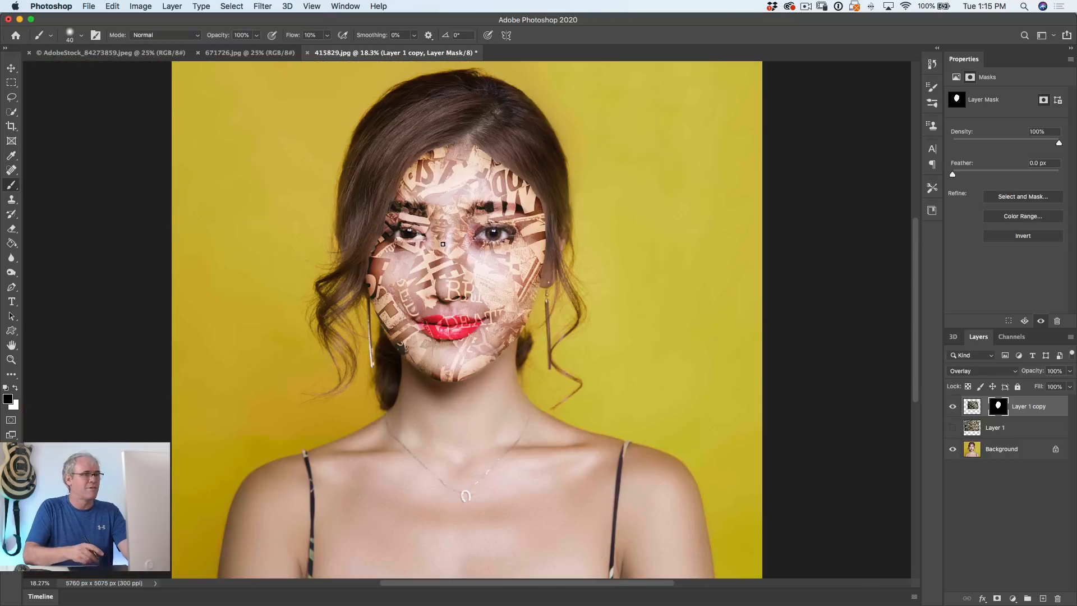
Step: Raise the brush flow to 87% and paint black on the mask to clear the collage from her right eyeball with a 35 px brush
{"action": "scroll", "coordinate": [414, 235], "scroll_direction": "up", "scroll_amount": 6}
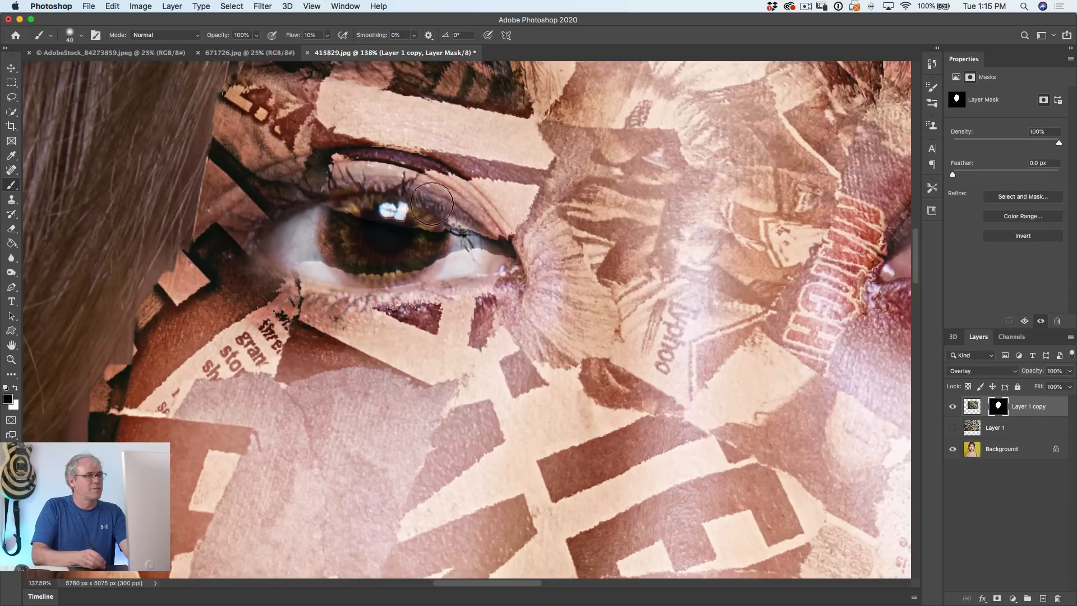
{"action": "key", "text": "ctrl+alt"}
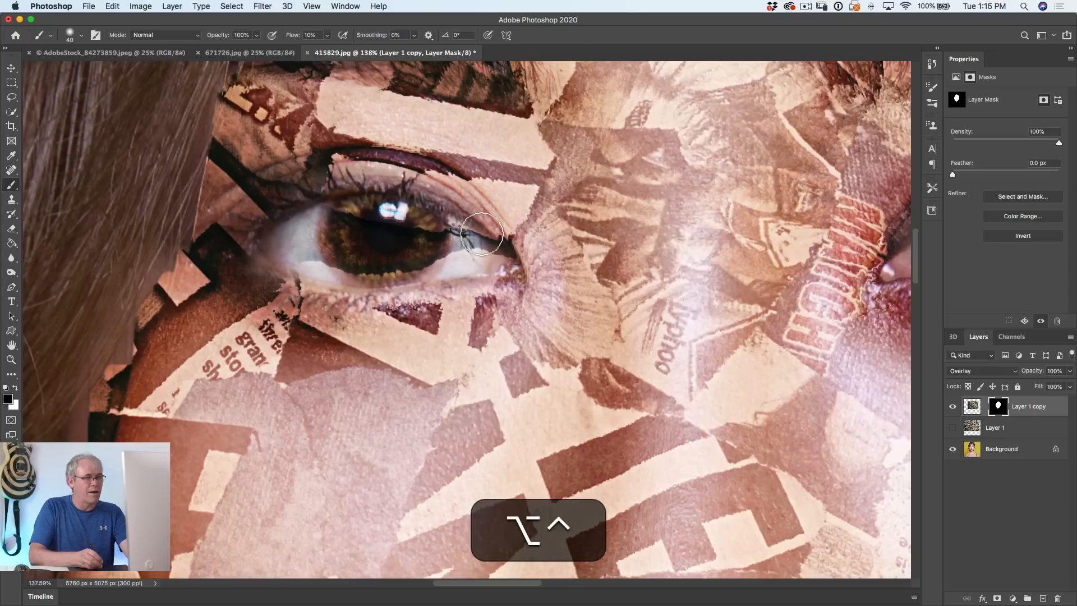
{"action": "left_click_drag", "start_coordinate": [476, 205], "coordinate": [491, 282]}
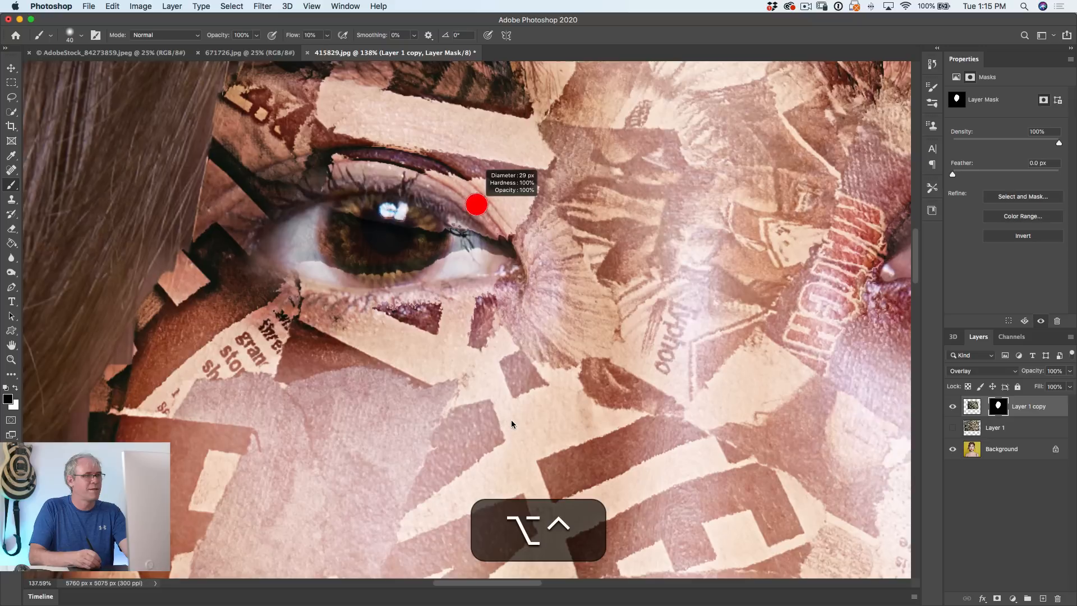
{"action": "left_click_drag", "start_coordinate": [519, 420], "coordinate": [504, 389]}
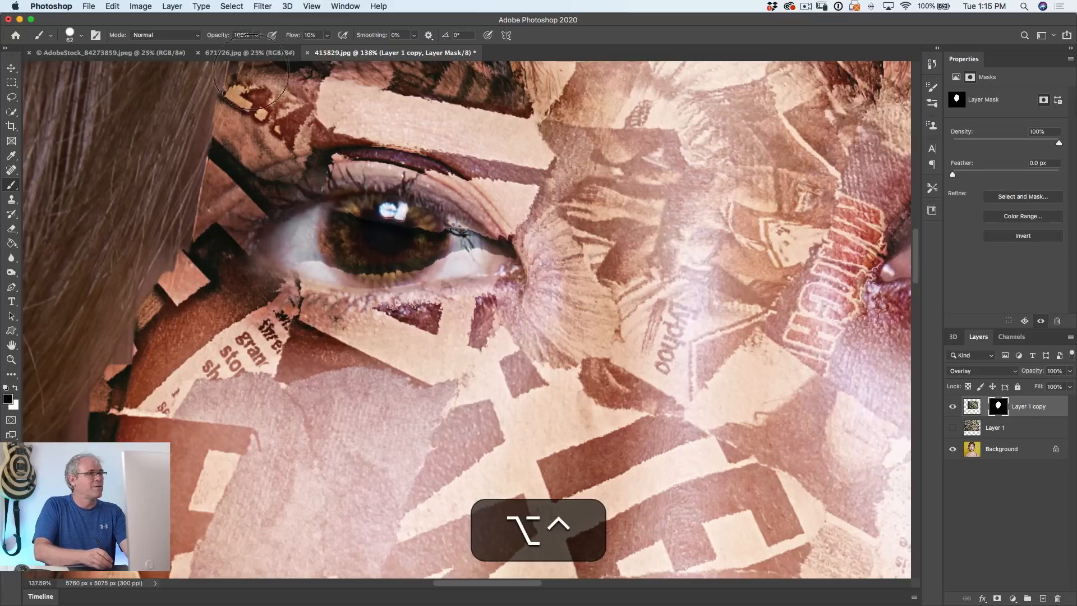
{"action": "left_click_drag", "start_coordinate": [616, 22], "coordinate": [610, 25]}
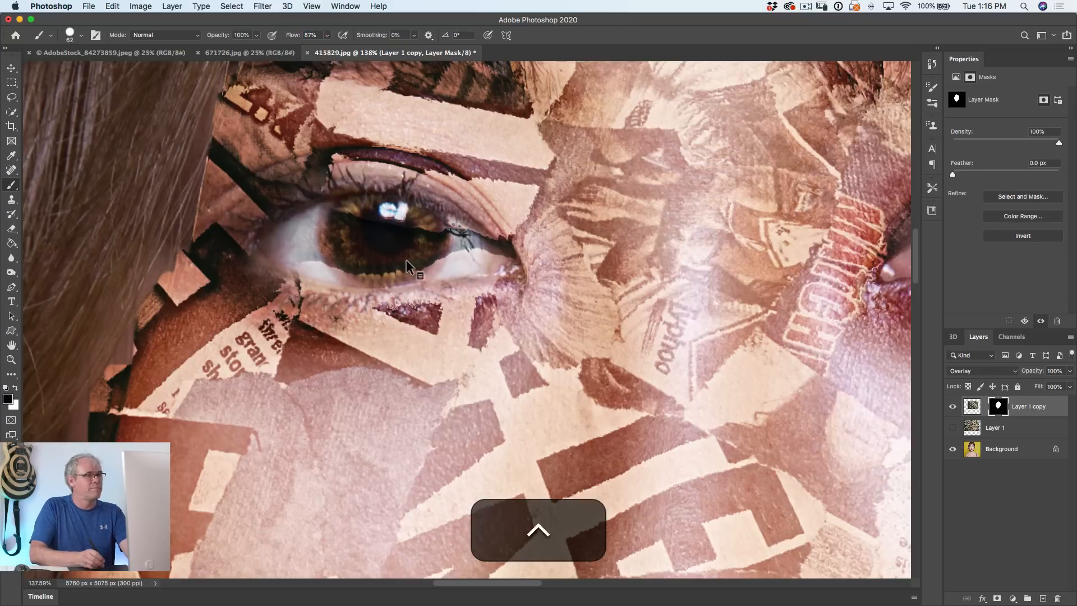
{"action": "mouse_move", "coordinate": [421, 249]}
{"action": "left_mouse_down"}
{"action": "mouse_move", "coordinate": [400, 274]}
{"action": "mouse_move", "coordinate": [466, 252]}
{"action": "mouse_move", "coordinate": [318, 274]}
{"action": "left_mouse_up"}
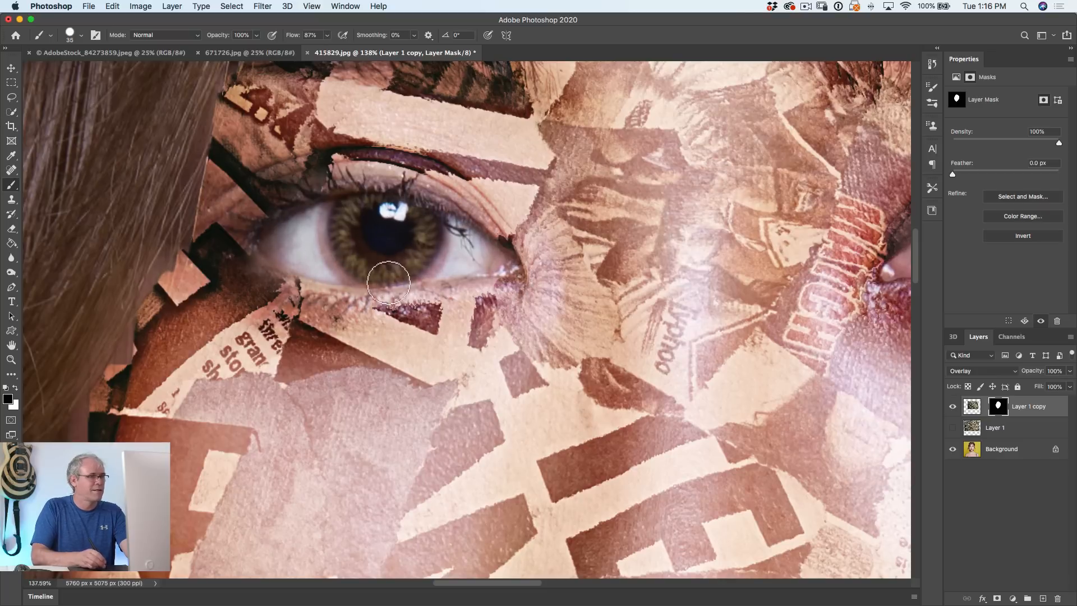
{"action": "mouse_move", "coordinate": [310, 277]}
{"action": "left_mouse_down"}
{"action": "mouse_move", "coordinate": [379, 292]}
{"action": "mouse_move", "coordinate": [486, 275]}
{"action": "left_mouse_up"}
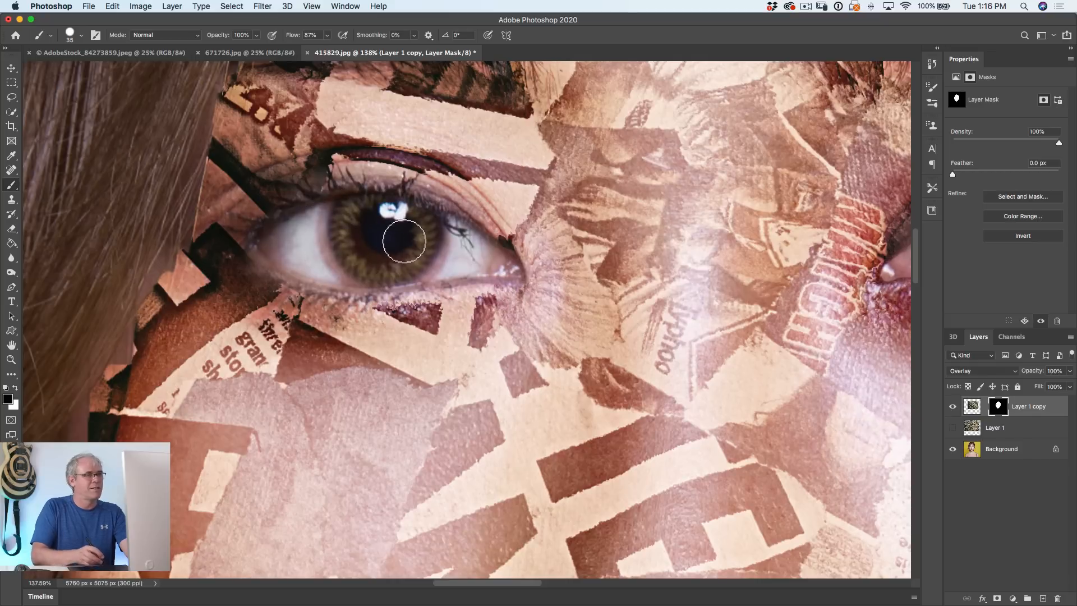
Step: Undo the test stroke at the corner of the mouth, and mask the collage off the lips with a brush of about 58 px
{"action": "scroll", "coordinate": [406, 231], "scroll_direction": "down", "scroll_amount": 10}
{"action": "scroll", "coordinate": [406, 231], "scroll_direction": "up", "scroll_amount": 4}
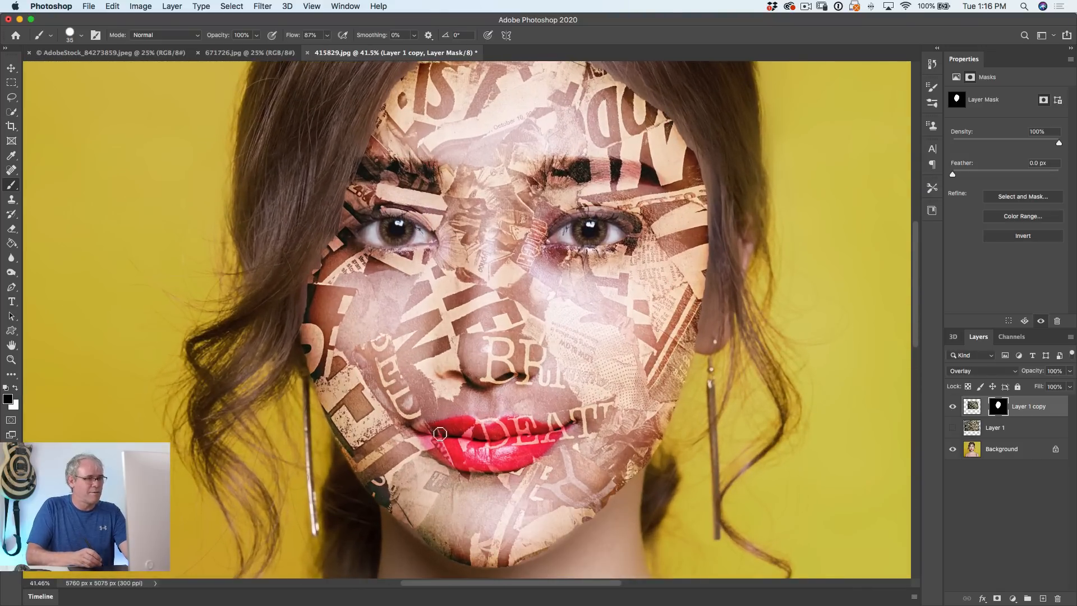
{"action": "mouse_move", "coordinate": [440, 434]}
{"action": "left_mouse_down"}
{"action": "mouse_move", "coordinate": [472, 427]}
{"action": "mouse_move", "coordinate": [438, 438]}
{"action": "left_mouse_up"}
{"action": "key", "text": "super+z"}
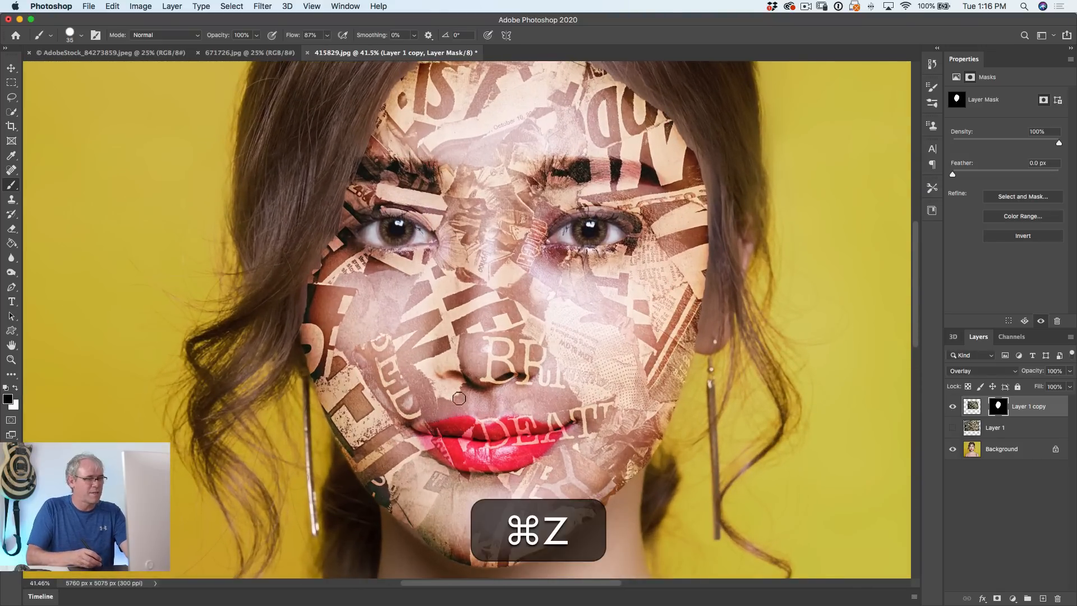
{"action": "mouse_move", "coordinate": [460, 367]}
{"action": "left_mouse_down"}
{"action": "mouse_move", "coordinate": [458, 379]}
{"action": "mouse_move", "coordinate": [482, 388]}
{"action": "mouse_move", "coordinate": [463, 256]}
{"action": "left_mouse_up"}
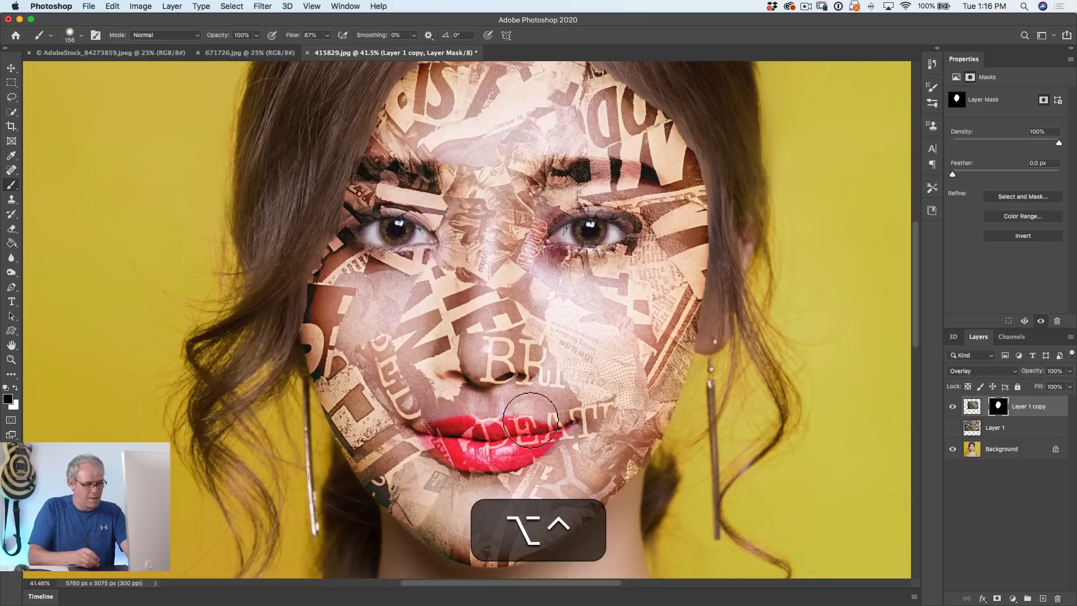
{"action": "left_click_drag", "start_coordinate": [509, 374], "coordinate": [496, 384]}
{"action": "mouse_move", "coordinate": [481, 451]}
{"action": "left_mouse_down"}
{"action": "mouse_move", "coordinate": [440, 439]}
{"action": "mouse_move", "coordinate": [540, 447]}
{"action": "mouse_move", "coordinate": [495, 437]}
{"action": "mouse_move", "coordinate": [545, 438]}
{"action": "mouse_move", "coordinate": [435, 451]}
{"action": "mouse_move", "coordinate": [523, 466]}
{"action": "mouse_move", "coordinate": [467, 461]}
{"action": "mouse_move", "coordinate": [504, 452]}
{"action": "mouse_move", "coordinate": [456, 461]}
{"action": "mouse_move", "coordinate": [440, 449]}
{"action": "mouse_move", "coordinate": [505, 467]}
{"action": "mouse_move", "coordinate": [545, 452]}
{"action": "mouse_move", "coordinate": [545, 421]}
{"action": "left_mouse_up"}
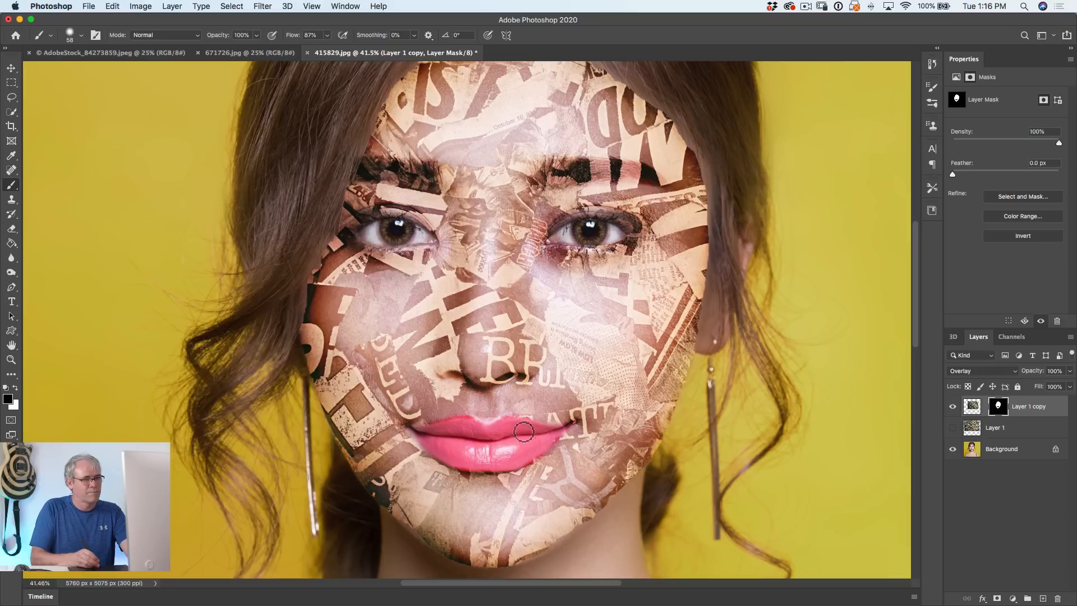
{"action": "mouse_move", "coordinate": [553, 436]}
{"action": "left_mouse_down"}
{"action": "mouse_move", "coordinate": [565, 428]}
{"action": "mouse_move", "coordinate": [552, 443]}
{"action": "left_mouse_up"}
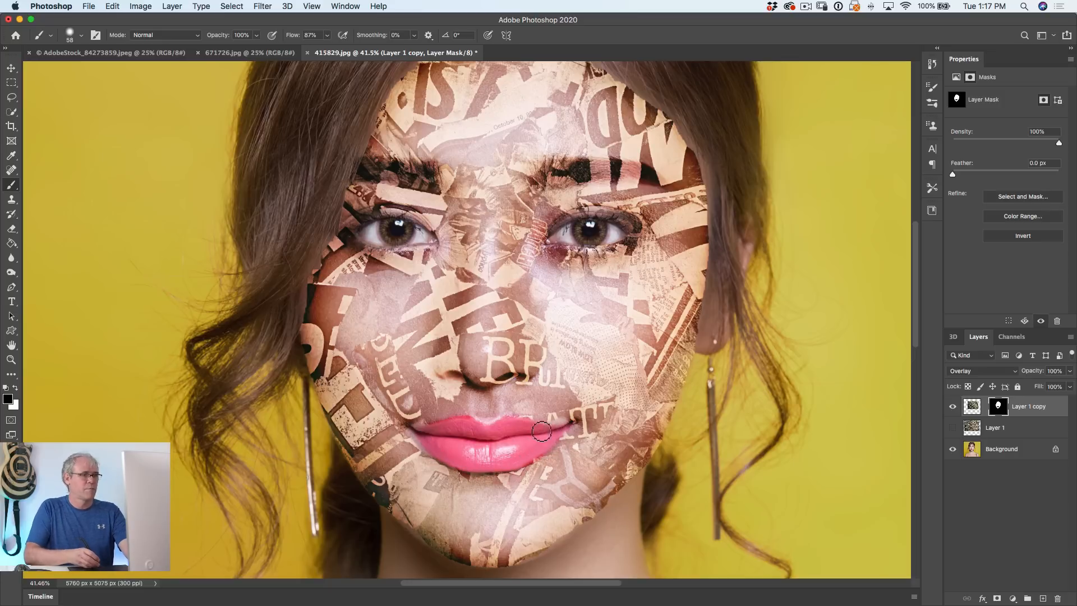
{"action": "left_click_drag", "start_coordinate": [479, 359], "coordinate": [454, 378]}
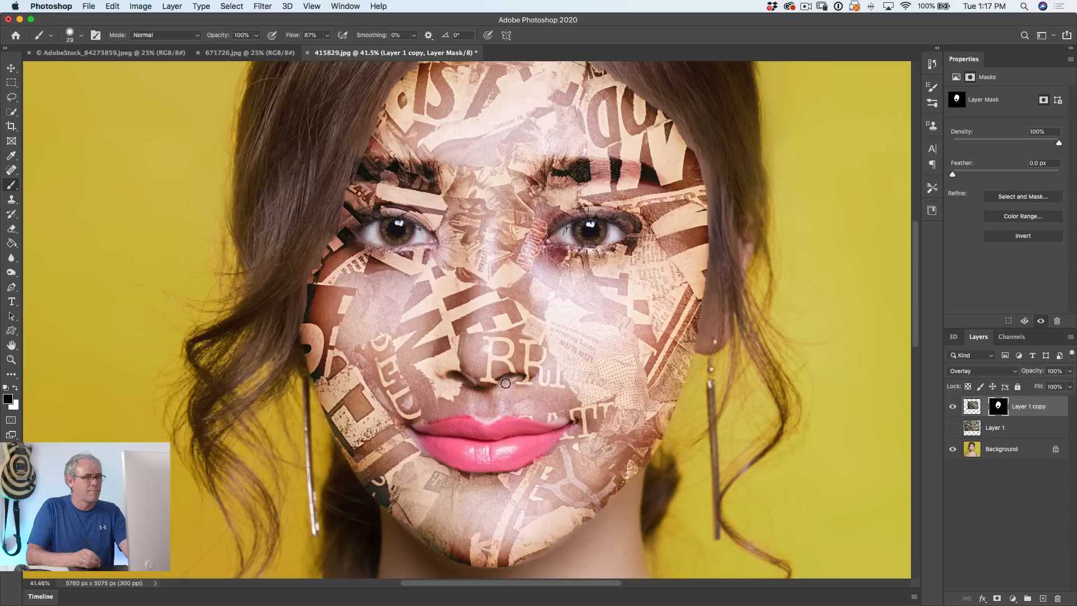
{"action": "key", "text": "super"}
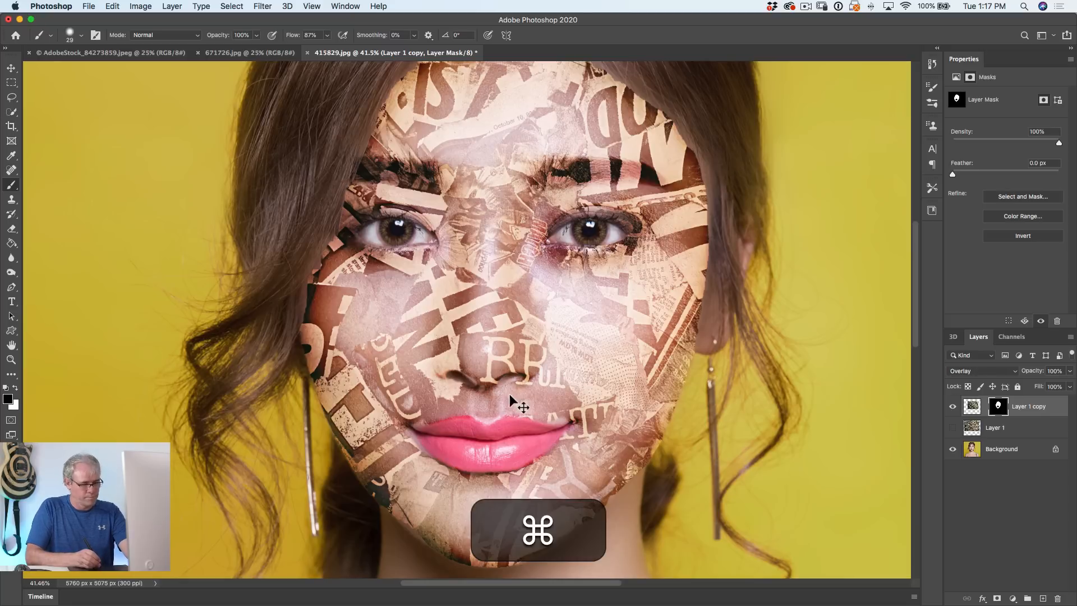
{"action": "key", "text": "super+z"}
{"action": "key", "text": "super+z"}
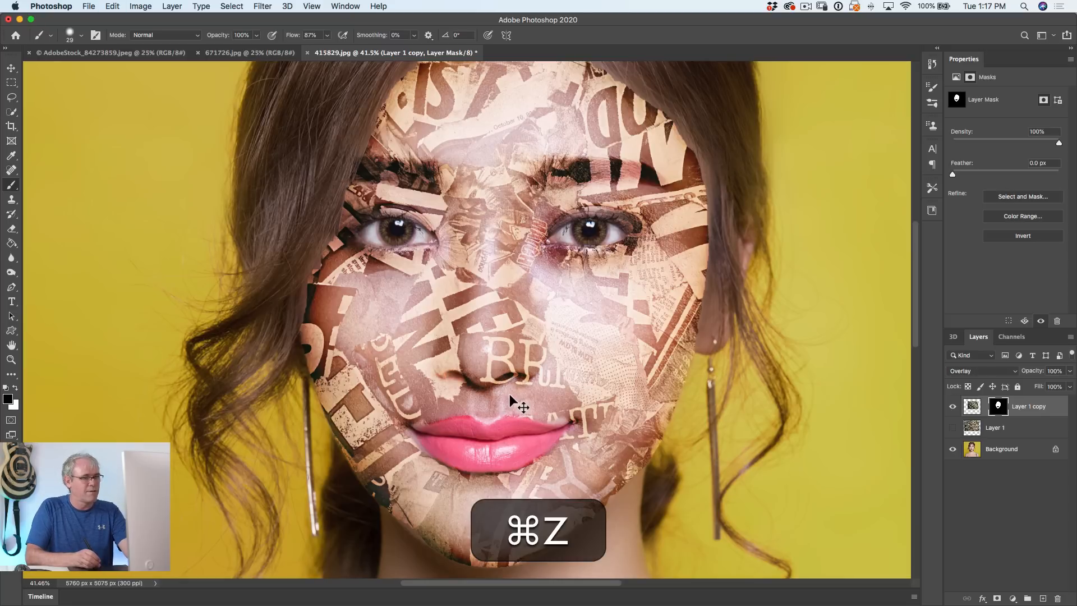
Step: Lower the brush flow to 8% and gently mask the collage off both eyebrows and below her right eye
{"action": "key", "text": "super"}
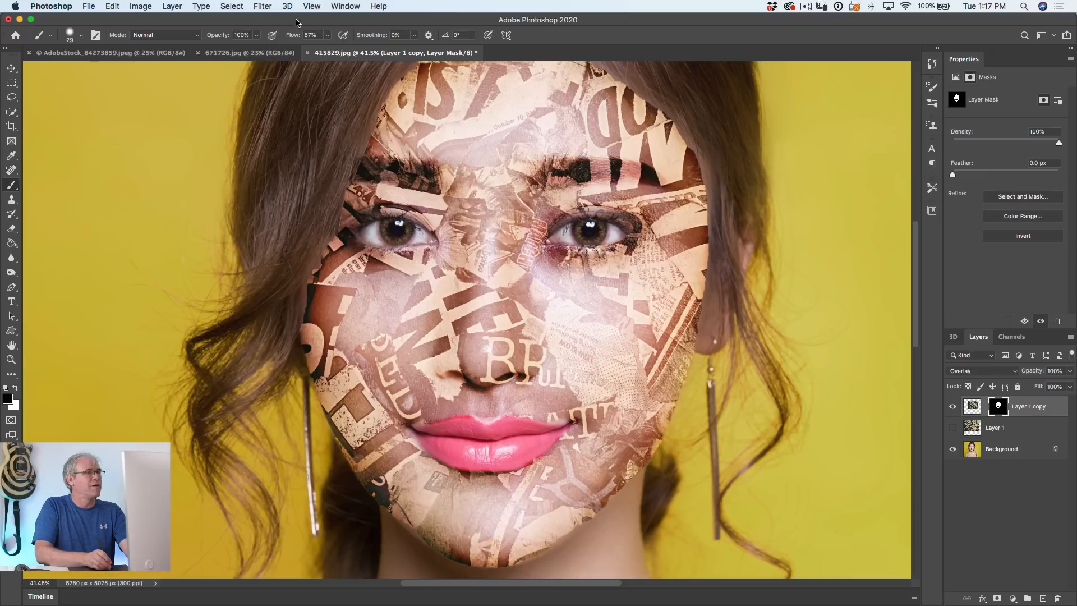
{"action": "left_click_drag", "start_coordinate": [299, 40], "coordinate": [256, 51]}
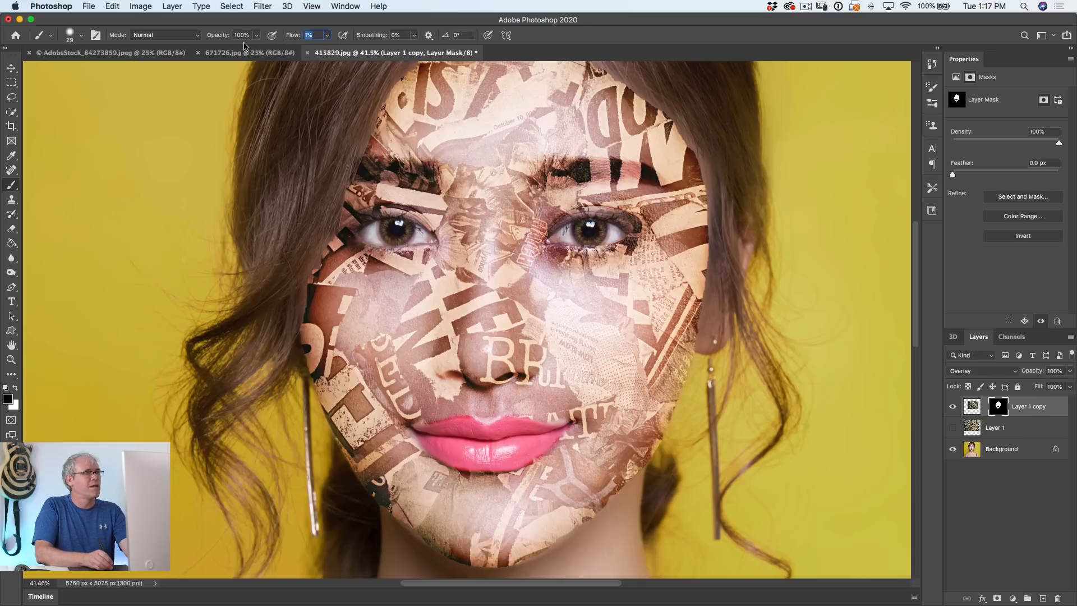
{"action": "key", "text": "ctrl+alt"}
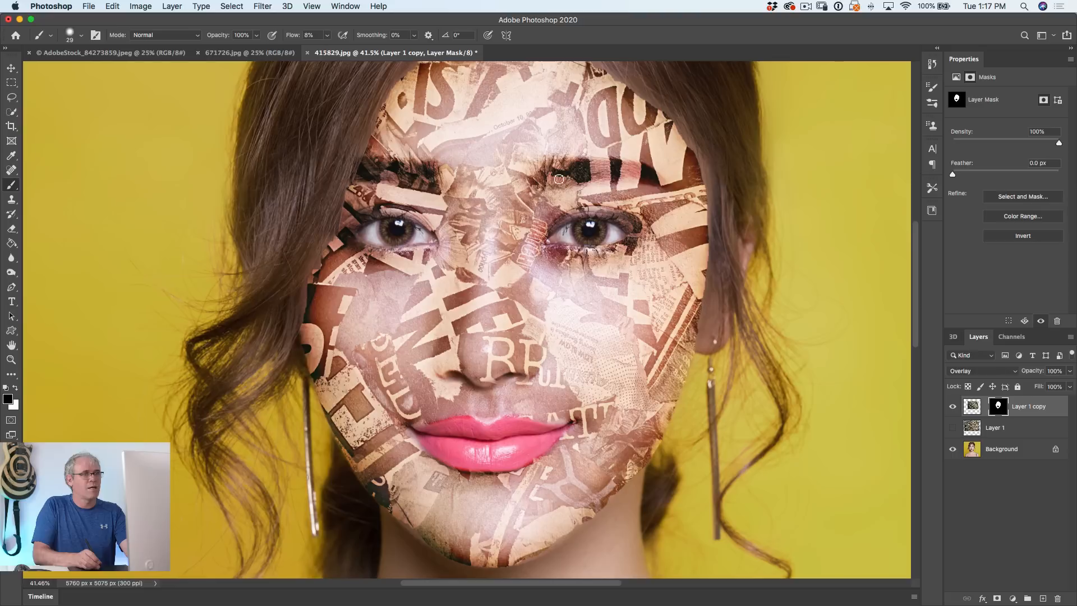
{"action": "left_click_drag", "start_coordinate": [559, 179], "coordinate": [571, 176]}
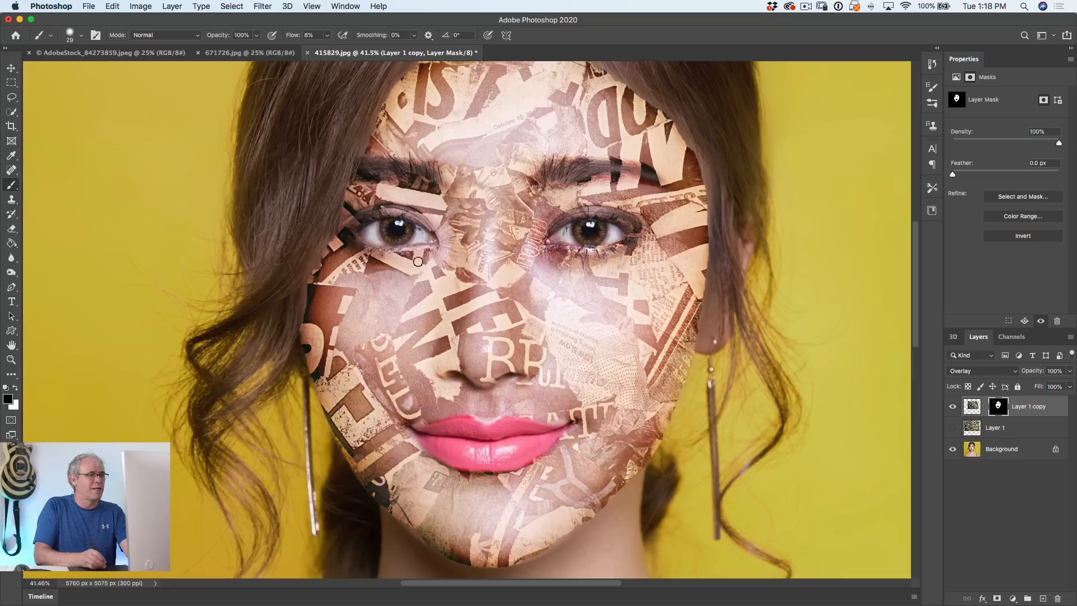
{"action": "left_click_drag", "start_coordinate": [418, 262], "coordinate": [381, 263]}
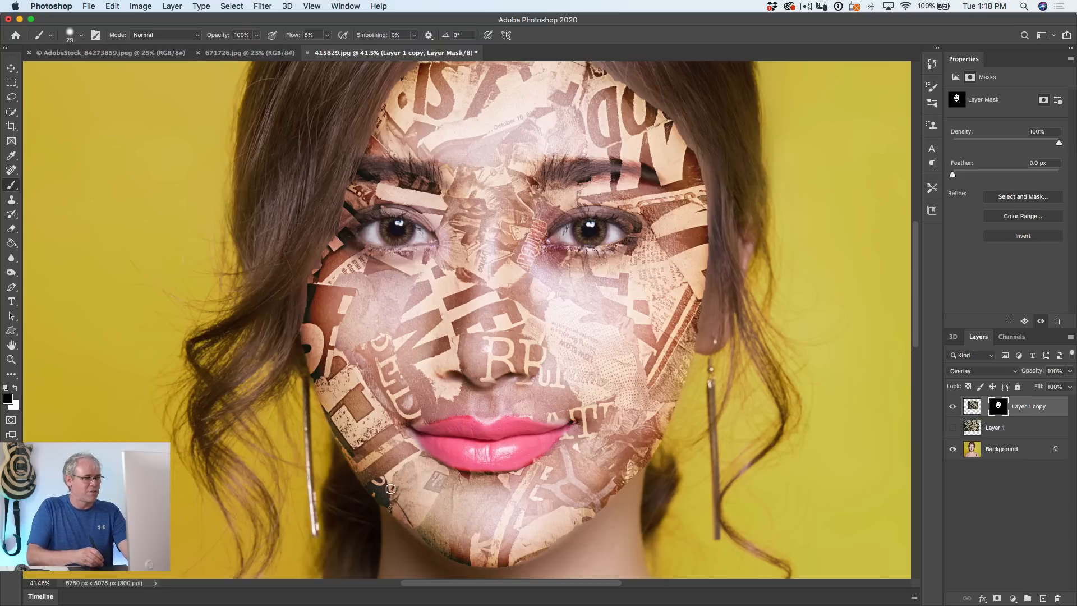
Step: Raise the flow to 96% and refine the collage mask's edge along the jaw and cheeks with an 87 px brush
{"action": "left_click_drag", "start_coordinate": [437, 476], "coordinate": [414, 413]}
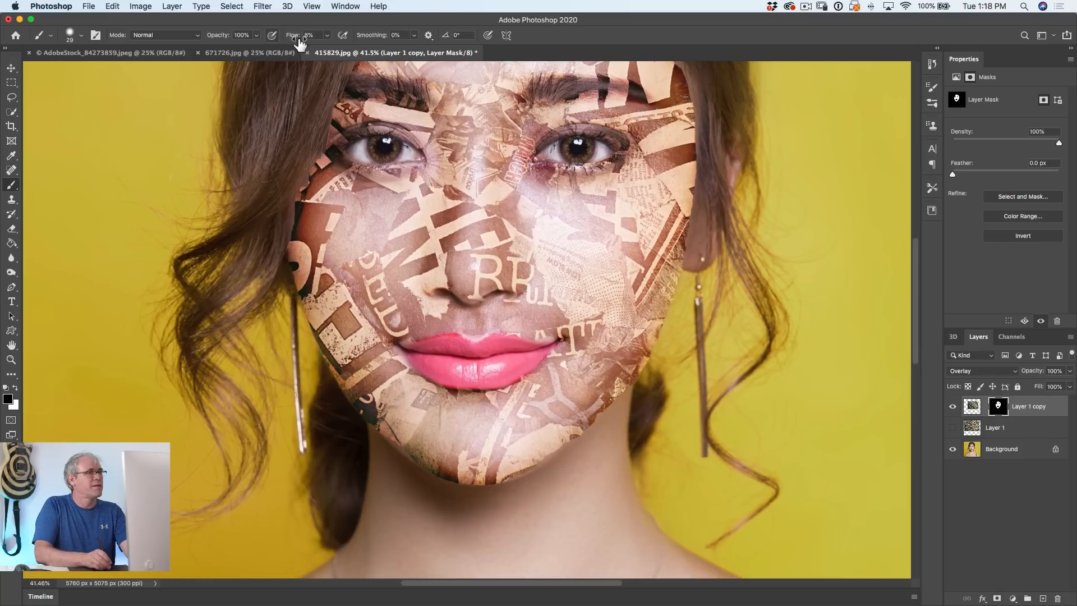
{"action": "left_click_drag", "start_coordinate": [297, 36], "coordinate": [295, 38]}
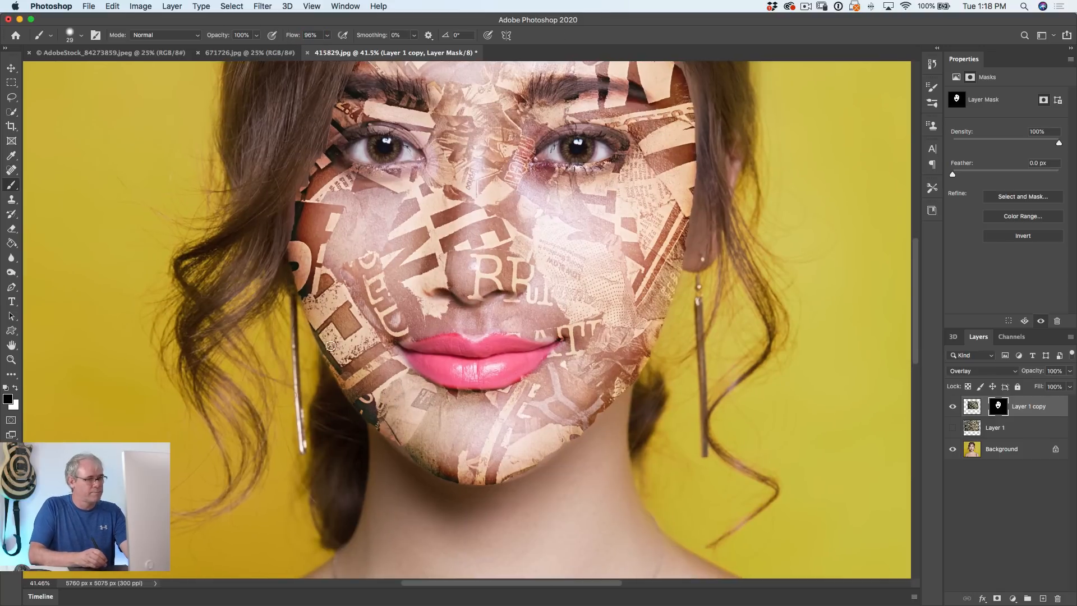
{"action": "mouse_move", "coordinate": [348, 309]}
{"action": "left_mouse_down"}
{"action": "mouse_move", "coordinate": [361, 304]}
{"action": "mouse_move", "coordinate": [354, 321]}
{"action": "left_mouse_up"}
{"action": "mouse_move", "coordinate": [343, 349]}
{"action": "left_mouse_down"}
{"action": "mouse_move", "coordinate": [360, 377]}
{"action": "mouse_move", "coordinate": [338, 356]}
{"action": "mouse_move", "coordinate": [426, 447]}
{"action": "mouse_move", "coordinate": [389, 428]}
{"action": "mouse_move", "coordinate": [416, 462]}
{"action": "mouse_move", "coordinate": [413, 441]}
{"action": "mouse_move", "coordinate": [389, 423]}
{"action": "mouse_move", "coordinate": [438, 457]}
{"action": "mouse_move", "coordinate": [380, 410]}
{"action": "mouse_move", "coordinate": [415, 453]}
{"action": "mouse_move", "coordinate": [437, 438]}
{"action": "mouse_move", "coordinate": [408, 435]}
{"action": "mouse_move", "coordinate": [444, 467]}
{"action": "mouse_move", "coordinate": [486, 477]}
{"action": "mouse_move", "coordinate": [432, 466]}
{"action": "mouse_move", "coordinate": [472, 473]}
{"action": "mouse_move", "coordinate": [447, 471]}
{"action": "mouse_move", "coordinate": [545, 459]}
{"action": "mouse_move", "coordinate": [505, 477]}
{"action": "mouse_move", "coordinate": [558, 449]}
{"action": "mouse_move", "coordinate": [545, 456]}
{"action": "mouse_move", "coordinate": [594, 409]}
{"action": "mouse_move", "coordinate": [587, 423]}
{"action": "mouse_move", "coordinate": [653, 332]}
{"action": "mouse_move", "coordinate": [600, 413]}
{"action": "mouse_move", "coordinate": [642, 360]}
{"action": "mouse_move", "coordinate": [651, 308]}
{"action": "mouse_move", "coordinate": [645, 318]}
{"action": "mouse_move", "coordinate": [674, 257]}
{"action": "mouse_move", "coordinate": [670, 281]}
{"action": "mouse_move", "coordinate": [652, 281]}
{"action": "mouse_move", "coordinate": [666, 244]}
{"action": "mouse_move", "coordinate": [679, 259]}
{"action": "mouse_move", "coordinate": [686, 246]}
{"action": "mouse_move", "coordinate": [684, 227]}
{"action": "mouse_move", "coordinate": [663, 283]}
{"action": "left_mouse_up"}
{"action": "key", "text": "x"}
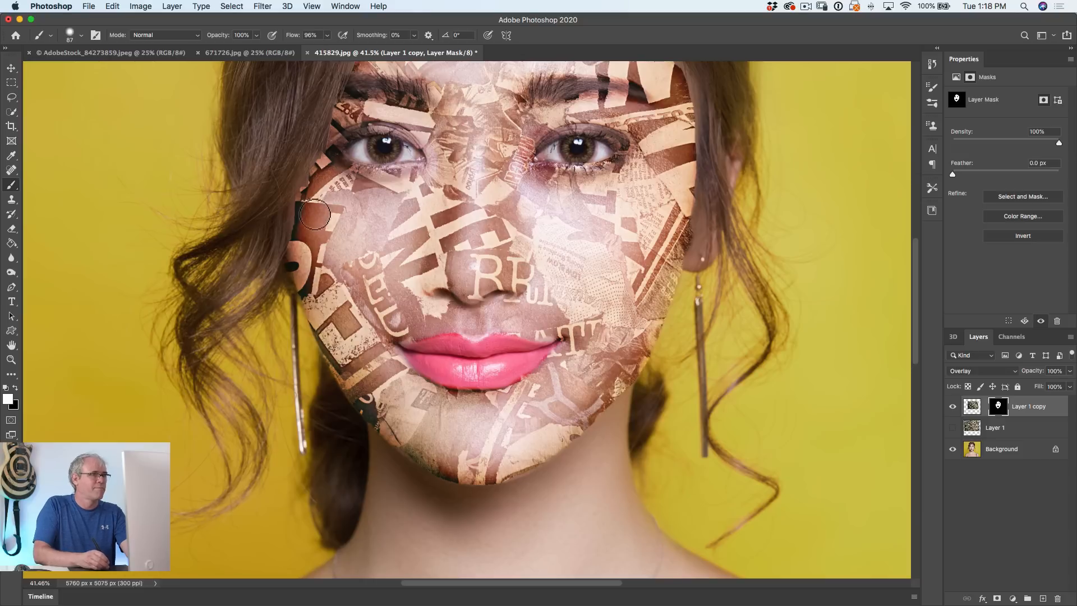
{"action": "scroll", "coordinate": [335, 176], "scroll_direction": "up", "scroll_amount": 5}
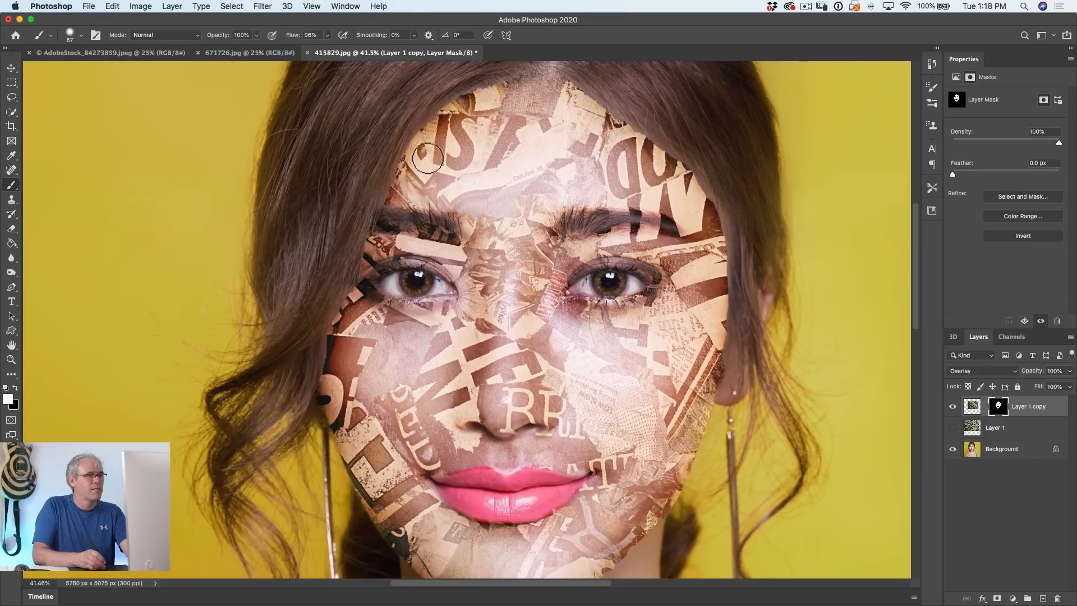
{"action": "key", "text": "space"}
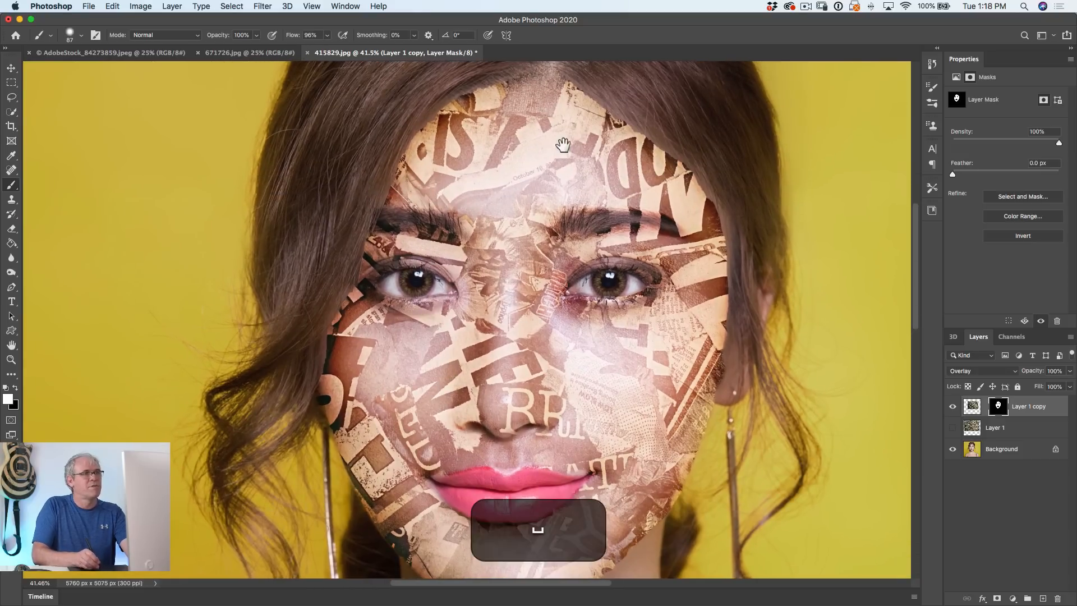
{"action": "mouse_move", "coordinate": [587, 153]}
{"action": "left_mouse_down"}
{"action": "mouse_move", "coordinate": [508, 160]}
{"action": "mouse_move", "coordinate": [531, 149]}
{"action": "mouse_move", "coordinate": [590, 194]}
{"action": "mouse_move", "coordinate": [618, 239]}
{"action": "mouse_move", "coordinate": [620, 351]}
{"action": "mouse_move", "coordinate": [575, 316]}
{"action": "left_mouse_up"}
Step: Add a new empty layer above the masked collage layer and clip it to that layer
{"action": "scroll", "coordinate": [575, 317], "scroll_direction": "down", "scroll_amount": 5}
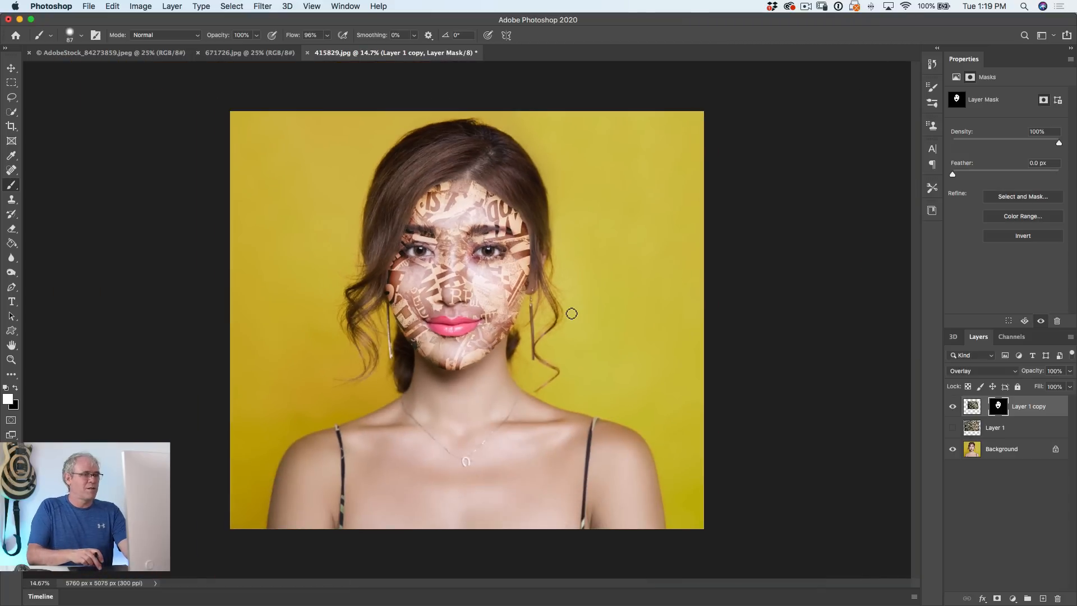
{"action": "scroll", "coordinate": [571, 313], "scroll_direction": "up", "scroll_amount": 5}
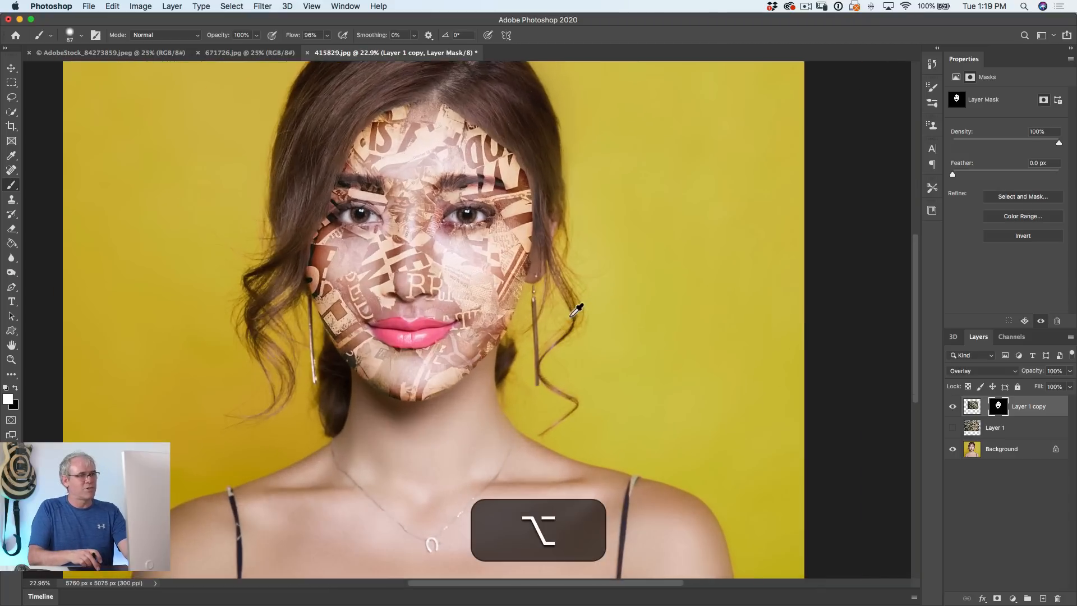
{"action": "scroll", "coordinate": [572, 314], "scroll_direction": "down", "scroll_amount": 2}
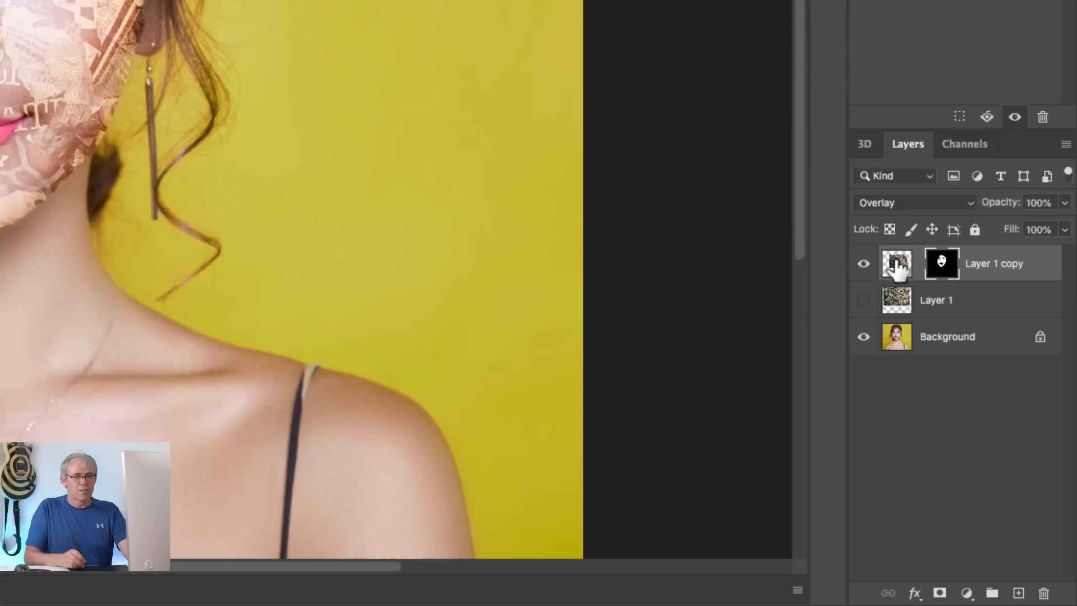
{"action": "left_click", "coordinate": [971, 406]}
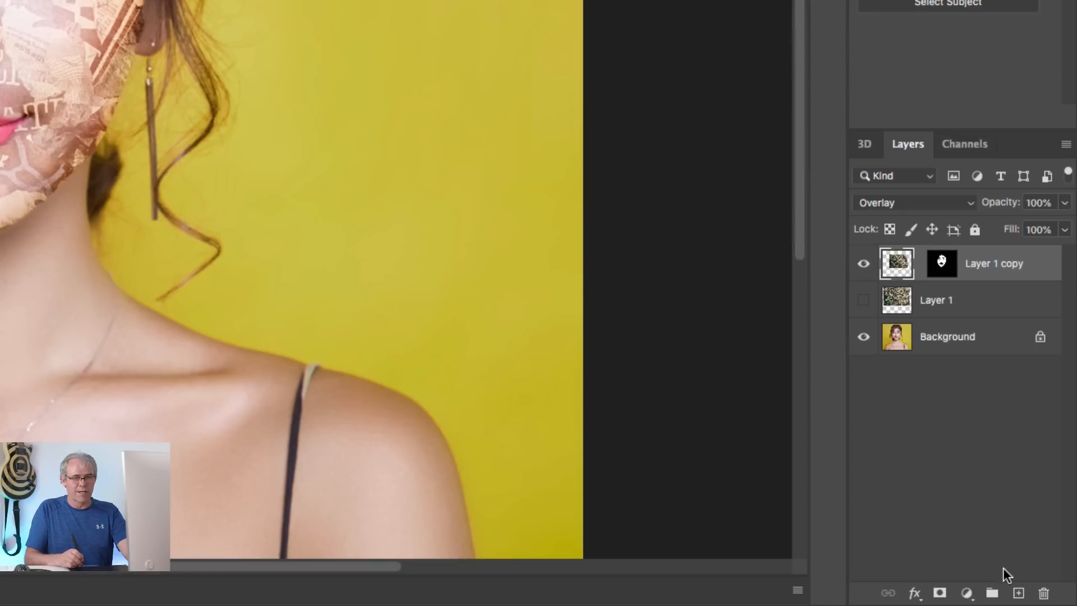
{"action": "left_click", "coordinate": [1018, 593]}
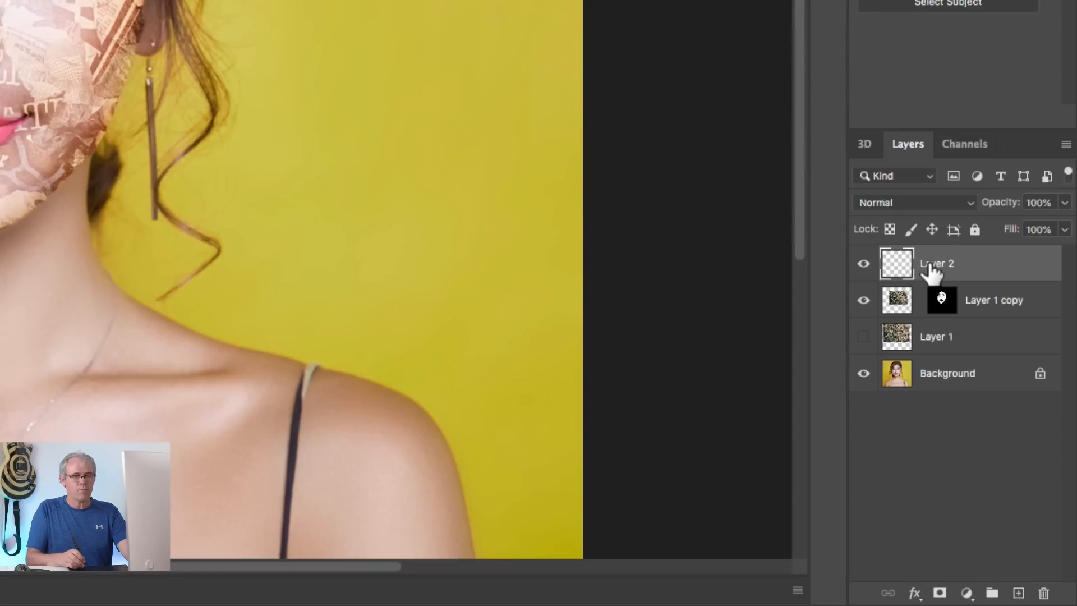
{"action": "left_click", "coordinate": [919, 299]}
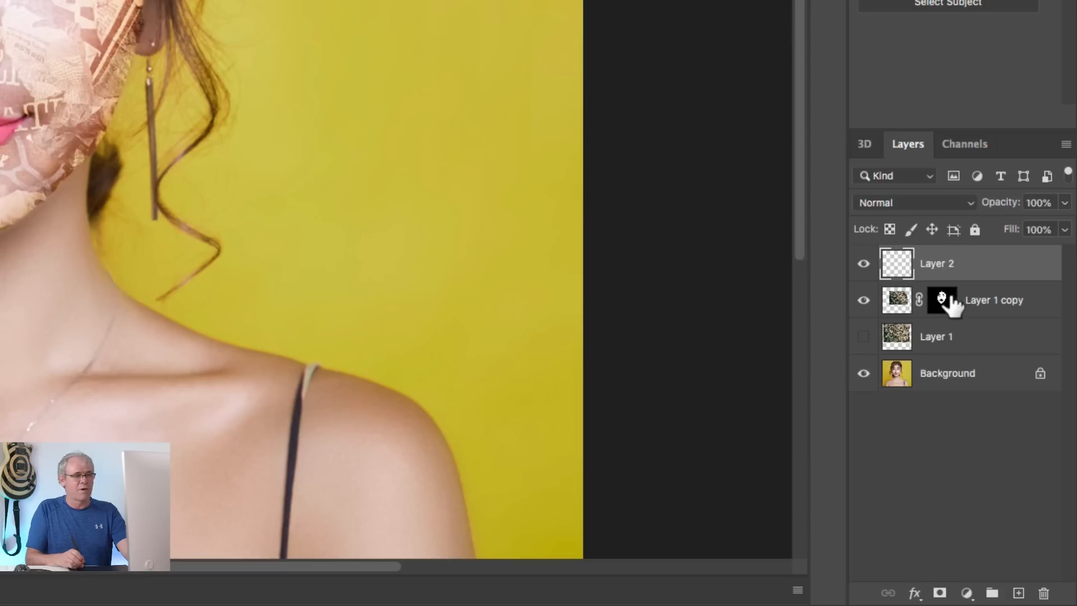
{"action": "left_click_drag", "start_coordinate": [951, 305], "coordinate": [903, 283]}
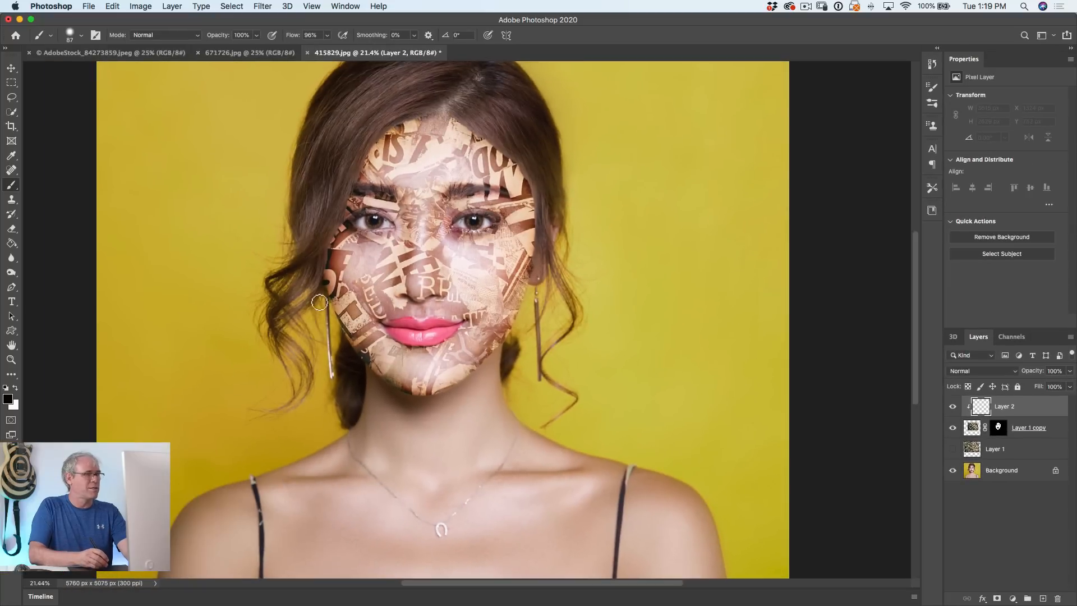
Step: Try black test strokes across the face on the clipped layer, and undo them
{"action": "left_click_drag", "start_coordinate": [328, 297], "coordinate": [530, 168]}
{"action": "mouse_move", "coordinate": [370, 375]}
{"action": "left_mouse_down"}
{"action": "mouse_move", "coordinate": [536, 296]}
{"action": "mouse_move", "coordinate": [434, 393]}
{"action": "left_mouse_up"}
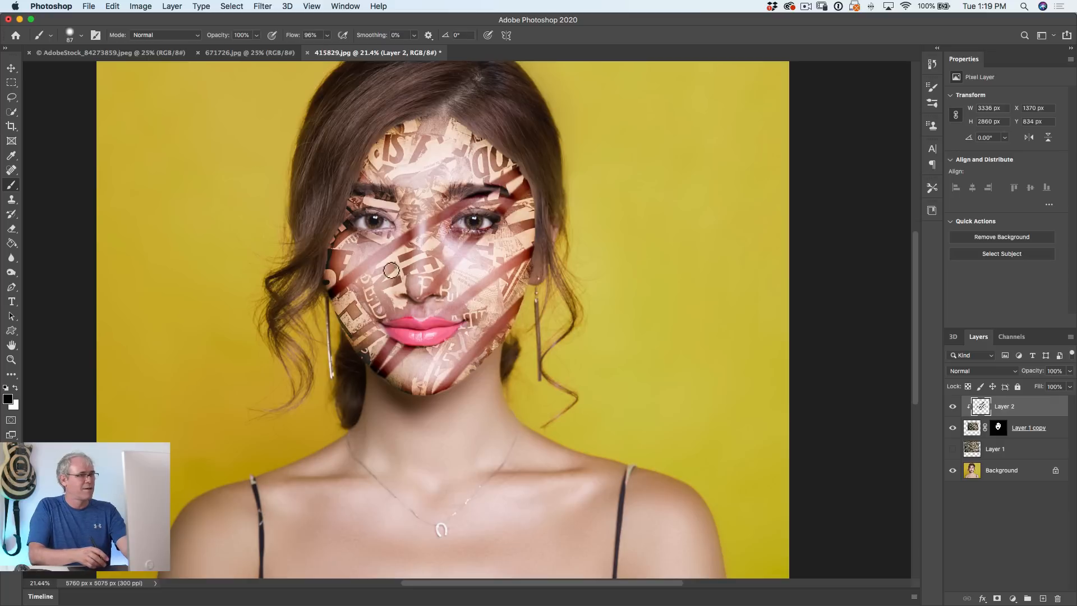
{"action": "key", "text": "super+z"}
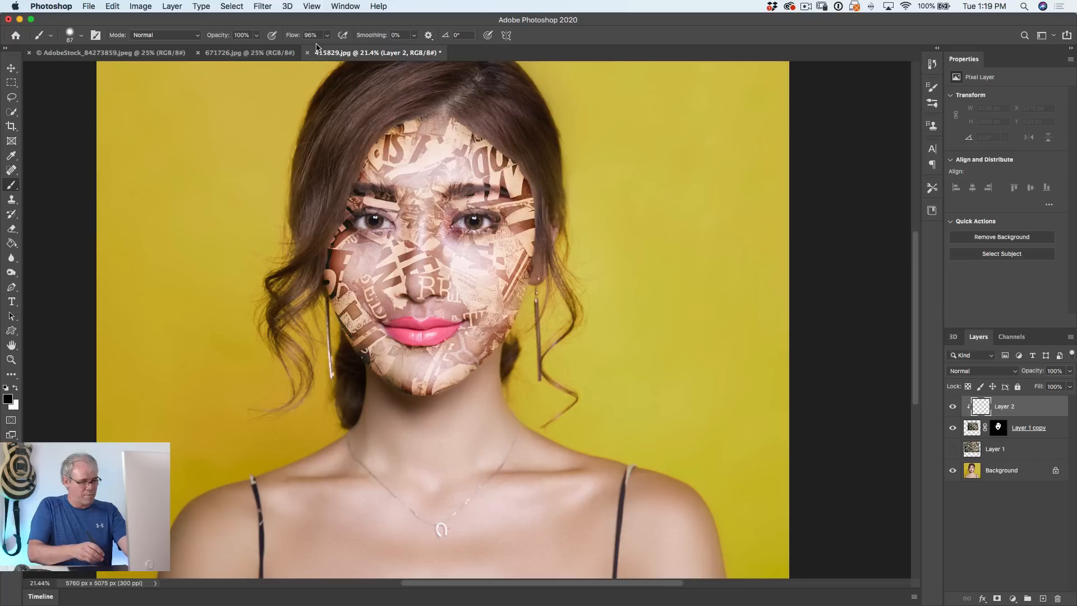
Step: Shade the outer edges of the face and hairline in black with a 220 px brush at 10% flow
{"action": "key", "text": "shift+1"}
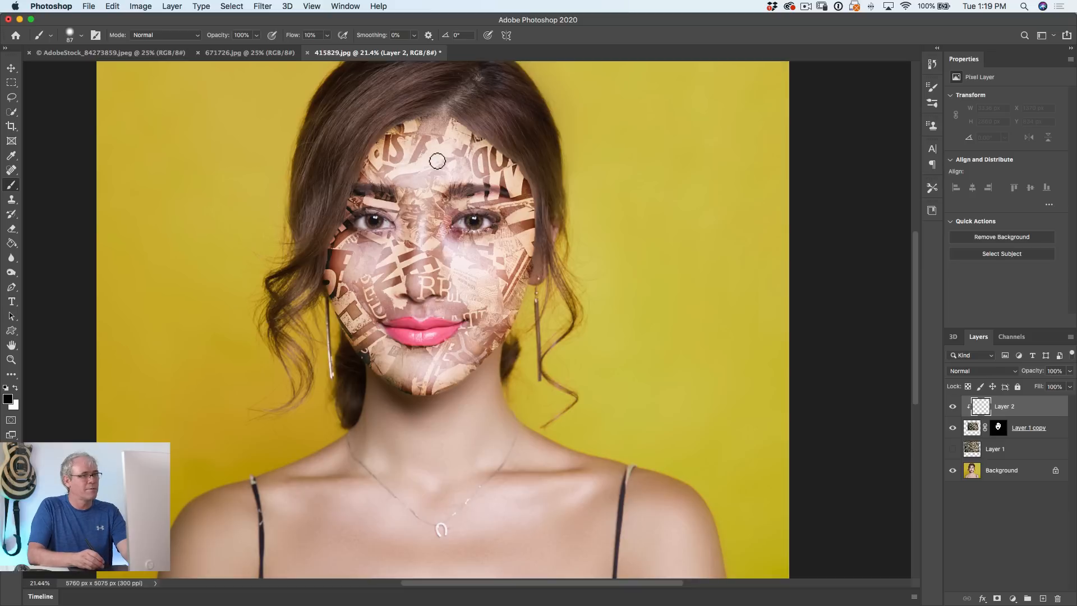
{"action": "left_click_drag", "start_coordinate": [466, 142], "coordinate": [481, 152]}
{"action": "mouse_move", "coordinate": [479, 114]}
{"action": "left_mouse_down"}
{"action": "mouse_move", "coordinate": [479, 60]}
{"action": "mouse_move", "coordinate": [459, 63]}
{"action": "left_mouse_up"}
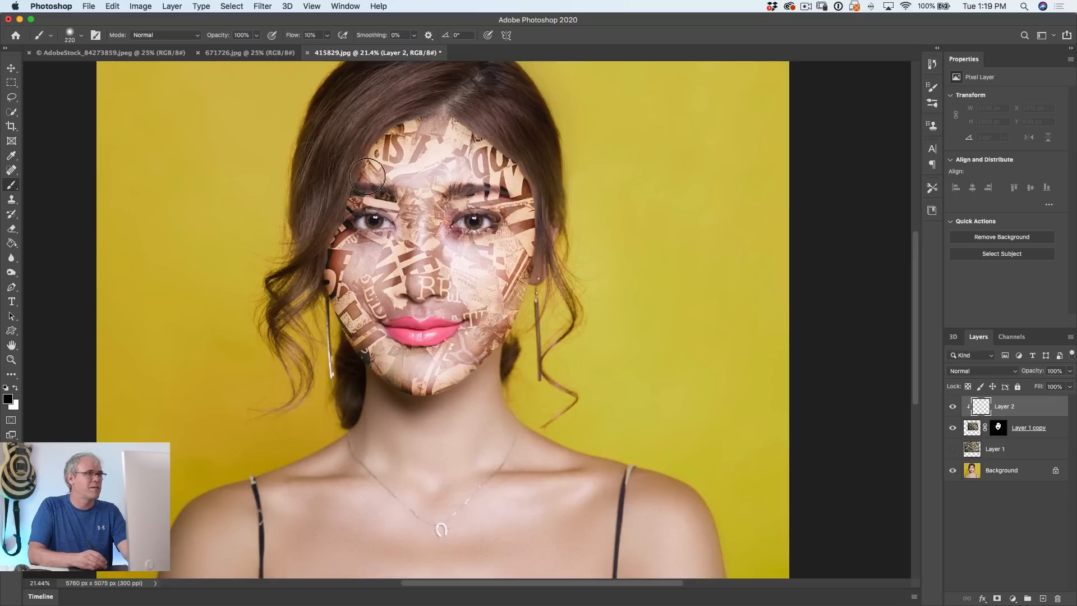
{"action": "mouse_move", "coordinate": [367, 176]}
{"action": "left_mouse_down"}
{"action": "mouse_move", "coordinate": [400, 120]}
{"action": "mouse_move", "coordinate": [369, 149]}
{"action": "mouse_move", "coordinate": [421, 116]}
{"action": "mouse_move", "coordinate": [395, 124]}
{"action": "mouse_move", "coordinate": [442, 109]}
{"action": "mouse_move", "coordinate": [375, 145]}
{"action": "mouse_move", "coordinate": [408, 119]}
{"action": "mouse_move", "coordinate": [348, 183]}
{"action": "mouse_move", "coordinate": [373, 147]}
{"action": "mouse_move", "coordinate": [315, 280]}
{"action": "mouse_move", "coordinate": [331, 219]}
{"action": "mouse_move", "coordinate": [317, 286]}
{"action": "mouse_move", "coordinate": [351, 185]}
{"action": "left_mouse_up"}
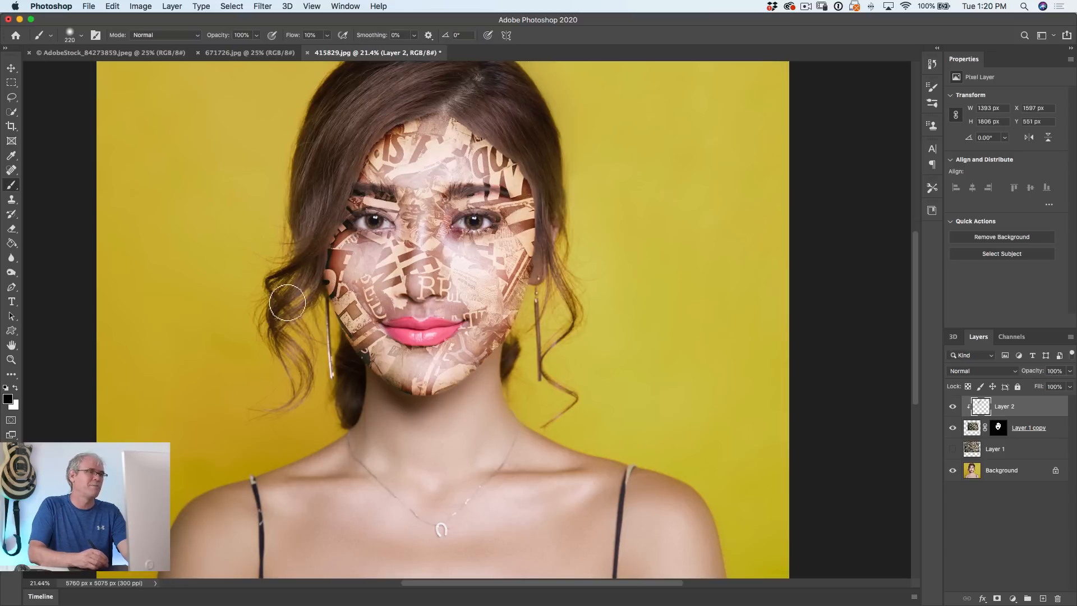
{"action": "mouse_move", "coordinate": [496, 142]}
{"action": "left_mouse_down"}
{"action": "mouse_move", "coordinate": [472, 125]}
{"action": "mouse_move", "coordinate": [516, 148]}
{"action": "mouse_move", "coordinate": [461, 116]}
{"action": "mouse_move", "coordinate": [540, 165]}
{"action": "mouse_move", "coordinate": [497, 144]}
{"action": "mouse_move", "coordinate": [557, 207]}
{"action": "left_mouse_up"}
{"action": "mouse_move", "coordinate": [559, 249]}
{"action": "left_mouse_down"}
{"action": "mouse_move", "coordinate": [552, 272]}
{"action": "mouse_move", "coordinate": [550, 205]}
{"action": "mouse_move", "coordinate": [553, 293]}
{"action": "mouse_move", "coordinate": [555, 238]}
{"action": "mouse_move", "coordinate": [543, 263]}
{"action": "mouse_move", "coordinate": [547, 226]}
{"action": "mouse_move", "coordinate": [525, 154]}
{"action": "mouse_move", "coordinate": [508, 157]}
{"action": "mouse_move", "coordinate": [489, 132]}
{"action": "mouse_move", "coordinate": [457, 118]}
{"action": "mouse_move", "coordinate": [528, 164]}
{"action": "mouse_move", "coordinate": [482, 135]}
{"action": "mouse_move", "coordinate": [560, 217]}
{"action": "mouse_move", "coordinate": [522, 188]}
{"action": "mouse_move", "coordinate": [473, 131]}
{"action": "mouse_move", "coordinate": [474, 116]}
{"action": "mouse_move", "coordinate": [553, 194]}
{"action": "mouse_move", "coordinate": [529, 242]}
{"action": "mouse_move", "coordinate": [537, 304]}
{"action": "left_mouse_up"}
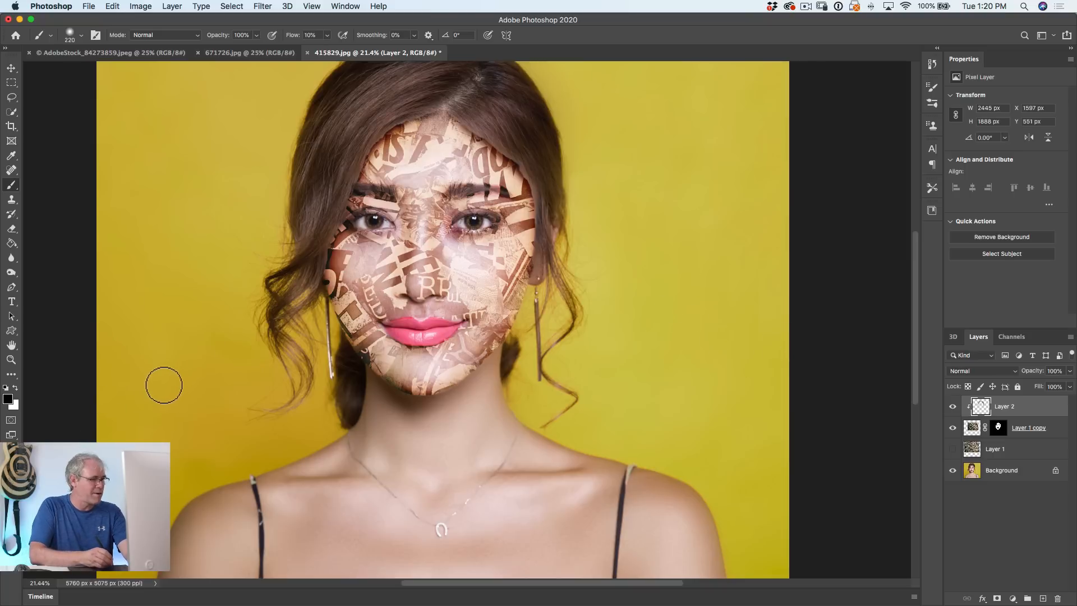
Step: Brush a white highlight along the outer edge of her left cheek, and restore black as the foreground colour
{"action": "key", "text": "x"}
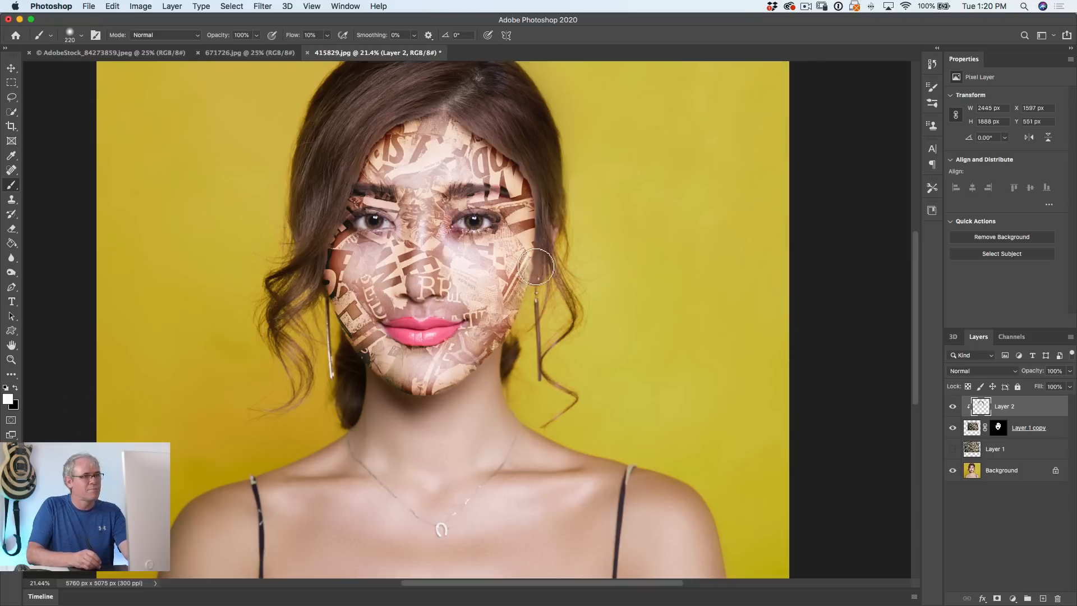
{"action": "mouse_move", "coordinate": [536, 267]}
{"action": "left_mouse_down"}
{"action": "mouse_move", "coordinate": [531, 313]}
{"action": "mouse_move", "coordinate": [554, 292]}
{"action": "mouse_move", "coordinate": [566, 304]}
{"action": "mouse_move", "coordinate": [540, 289]}
{"action": "mouse_move", "coordinate": [537, 227]}
{"action": "mouse_move", "coordinate": [548, 355]}
{"action": "left_mouse_up"}
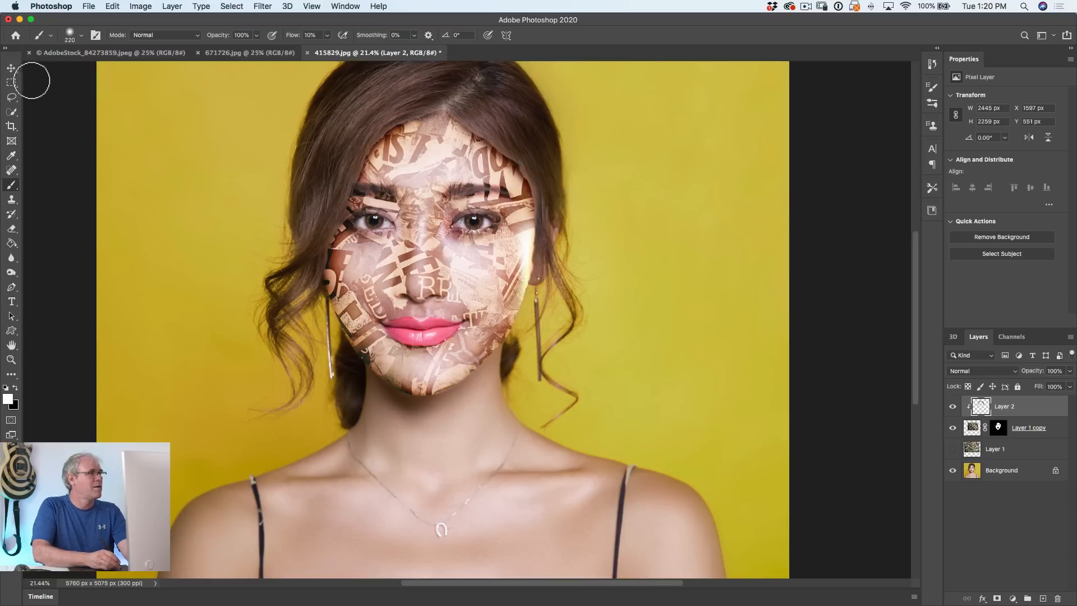
{"action": "left_click", "coordinate": [12, 68]}
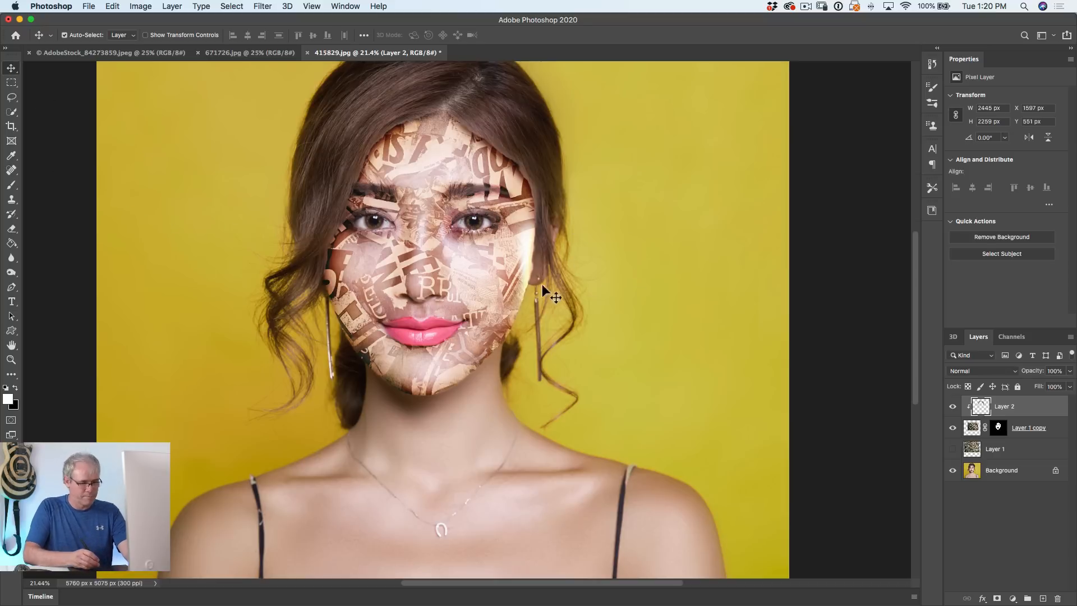
{"action": "key", "text": "b"}
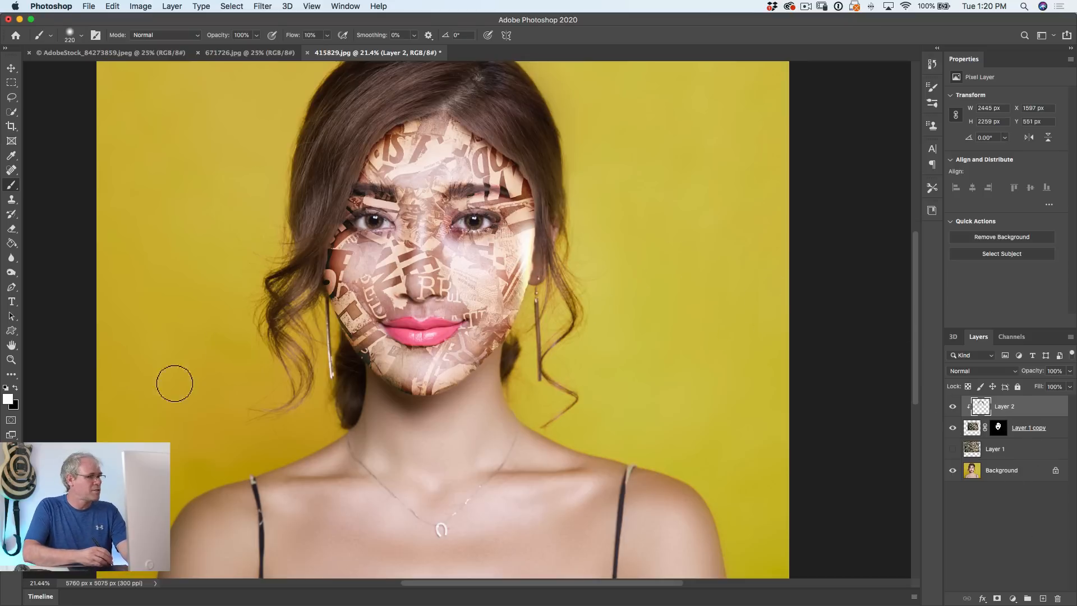
{"action": "key", "text": "x"}
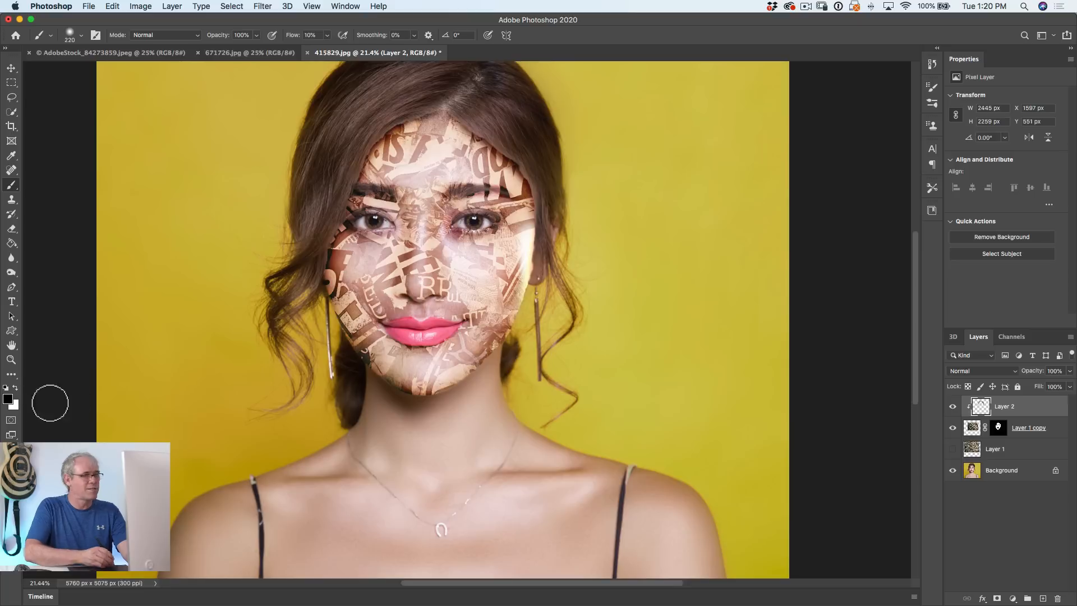
Step: Set the clipped shading layer to Multiply blending at 57% opacity
{"action": "left_click", "coordinate": [970, 372]}
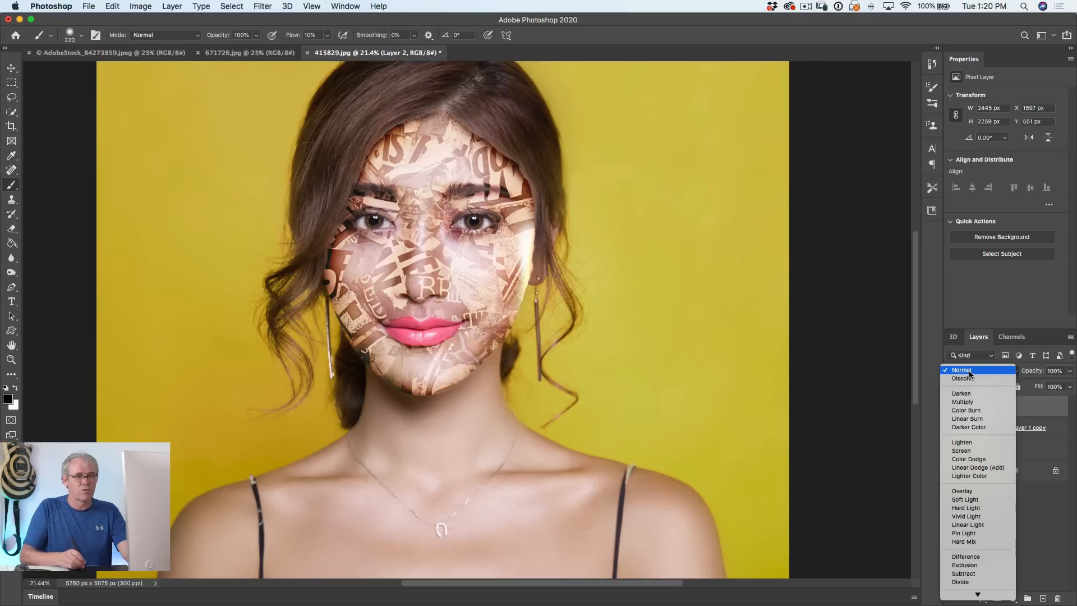
{"action": "left_click", "coordinate": [974, 402]}
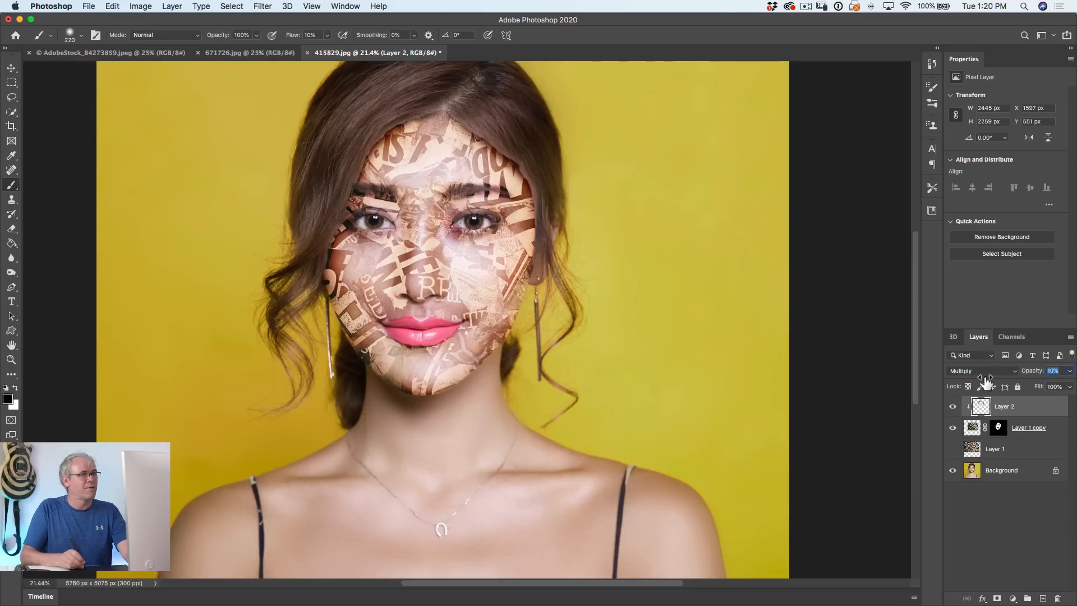
{"action": "left_click_drag", "start_coordinate": [986, 382], "coordinate": [1000, 381]}
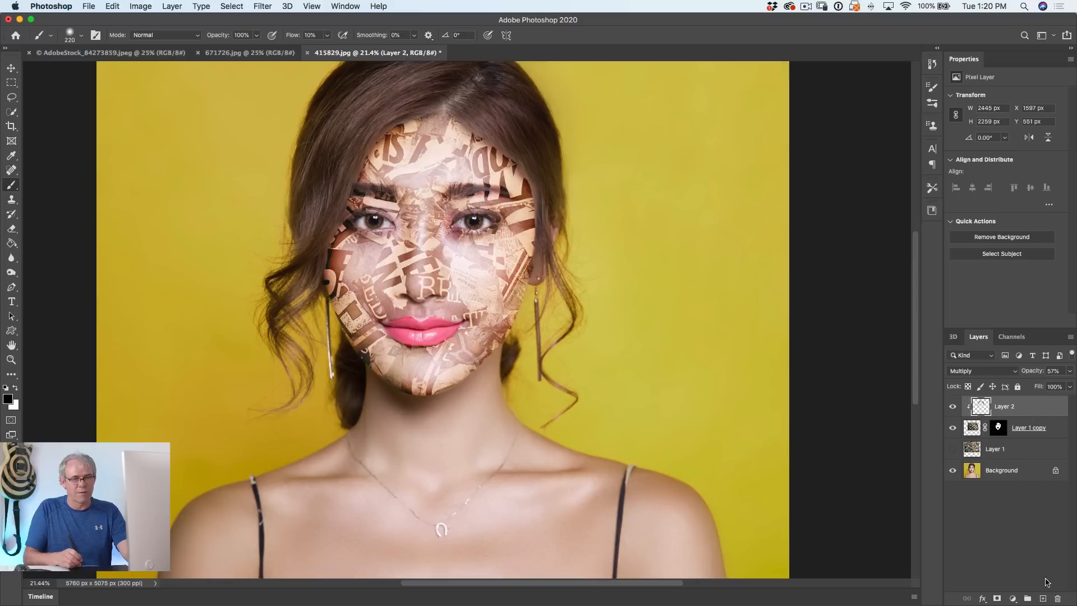
Step: Add another clipped layer on top and shade the inner eye corners and sides of the nose in black with a 102 px brush
{"action": "left_click", "coordinate": [1042, 599]}
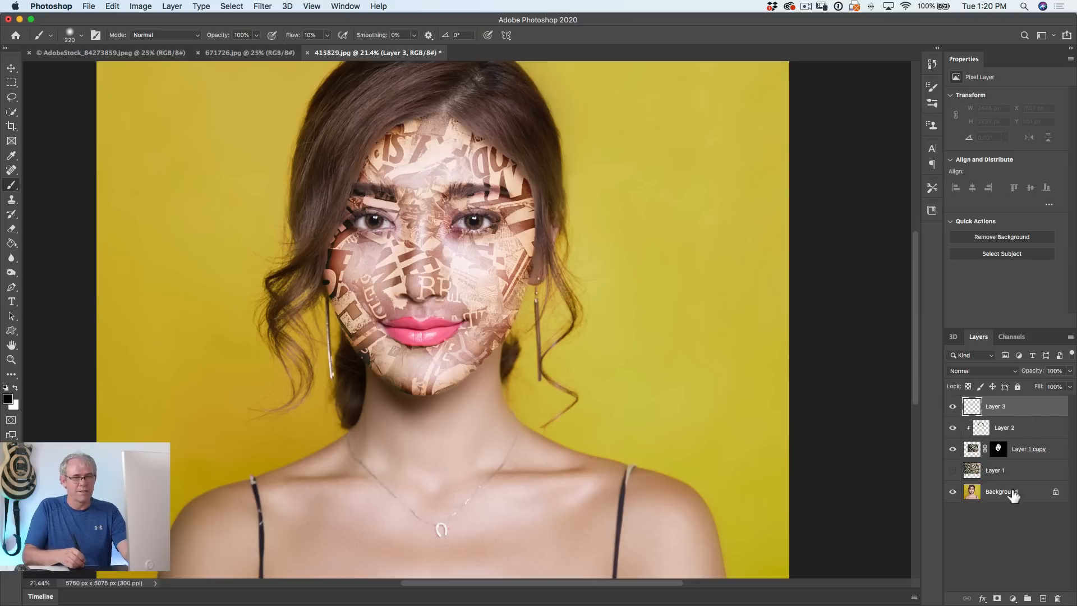
{"action": "left_click", "coordinate": [981, 418], "text": "alt"}
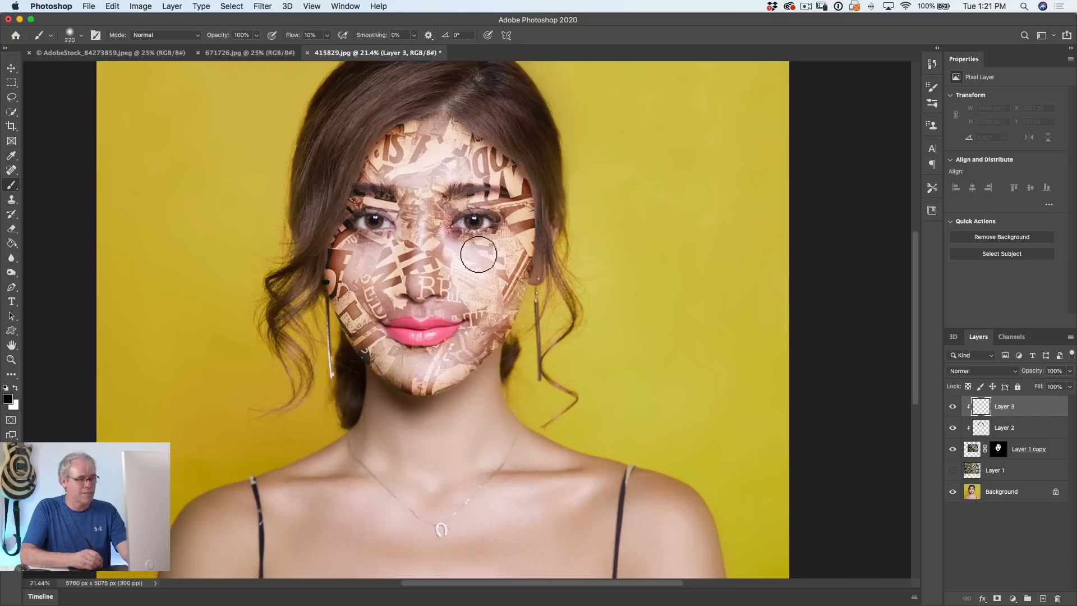
{"action": "mouse_move", "coordinate": [488, 250]}
{"action": "left_mouse_down"}
{"action": "mouse_move", "coordinate": [488, 241]}
{"action": "mouse_move", "coordinate": [451, 240]}
{"action": "left_mouse_up"}
{"action": "right_click", "coordinate": [450, 230], "text": "ctrl+alt"}
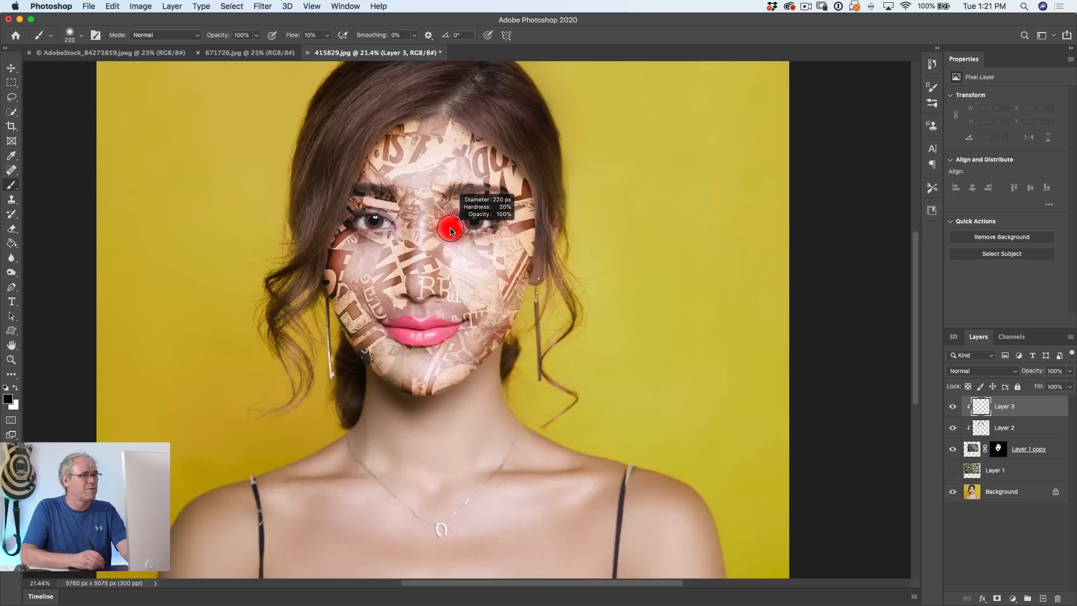
{"action": "mouse_move", "coordinate": [444, 234]}
{"action": "left_mouse_down"}
{"action": "mouse_move", "coordinate": [447, 216]}
{"action": "mouse_move", "coordinate": [445, 252]}
{"action": "left_mouse_up"}
{"action": "mouse_move", "coordinate": [453, 204]}
{"action": "left_mouse_down"}
{"action": "mouse_move", "coordinate": [443, 257]}
{"action": "mouse_move", "coordinate": [458, 205]}
{"action": "mouse_move", "coordinate": [437, 232]}
{"action": "mouse_move", "coordinate": [467, 196]}
{"action": "mouse_move", "coordinate": [462, 203]}
{"action": "mouse_move", "coordinate": [504, 195]}
{"action": "mouse_move", "coordinate": [466, 205]}
{"action": "mouse_move", "coordinate": [516, 206]}
{"action": "mouse_move", "coordinate": [449, 219]}
{"action": "mouse_move", "coordinate": [500, 197]}
{"action": "mouse_move", "coordinate": [448, 220]}
{"action": "mouse_move", "coordinate": [445, 269]}
{"action": "mouse_move", "coordinate": [450, 204]}
{"action": "mouse_move", "coordinate": [445, 265]}
{"action": "mouse_move", "coordinate": [389, 209]}
{"action": "mouse_move", "coordinate": [357, 201]}
{"action": "mouse_move", "coordinate": [408, 201]}
{"action": "mouse_move", "coordinate": [381, 203]}
{"action": "mouse_move", "coordinate": [409, 214]}
{"action": "mouse_move", "coordinate": [411, 265]}
{"action": "left_mouse_up"}
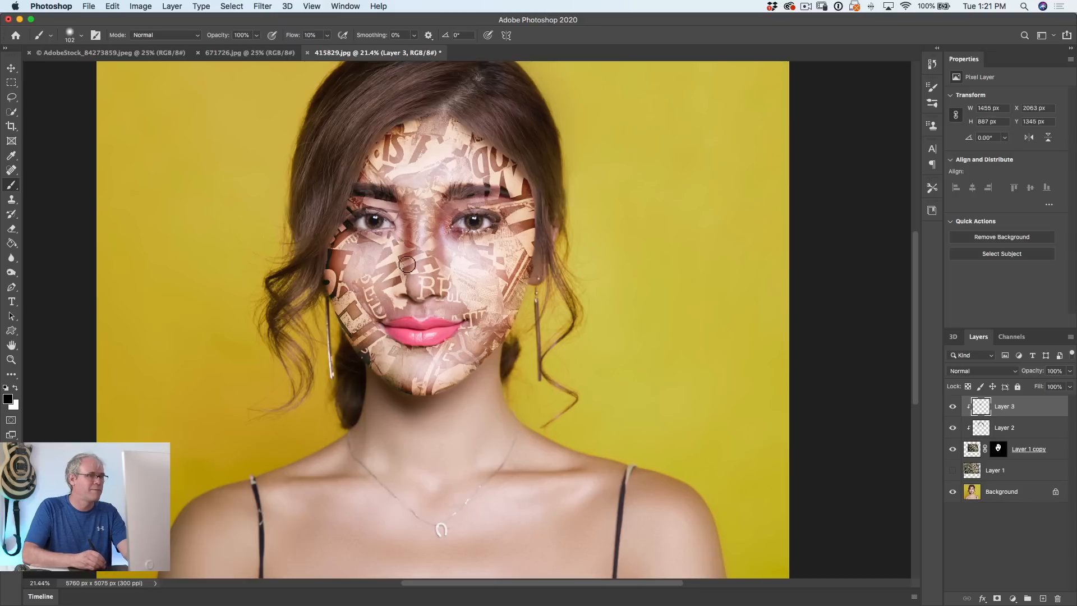
Step: Shade the nose, mouth corners and area below the lower lip in black with brushes down to 47 px, and darken her left cheek
{"action": "mouse_move", "coordinate": [407, 264]}
{"action": "left_mouse_down"}
{"action": "mouse_move", "coordinate": [439, 203]}
{"action": "mouse_move", "coordinate": [471, 263]}
{"action": "mouse_move", "coordinate": [448, 233]}
{"action": "mouse_move", "coordinate": [447, 261]}
{"action": "mouse_move", "coordinate": [454, 214]}
{"action": "mouse_move", "coordinate": [466, 203]}
{"action": "mouse_move", "coordinate": [379, 215]}
{"action": "mouse_move", "coordinate": [367, 202]}
{"action": "mouse_move", "coordinate": [391, 197]}
{"action": "mouse_move", "coordinate": [416, 223]}
{"action": "left_mouse_up"}
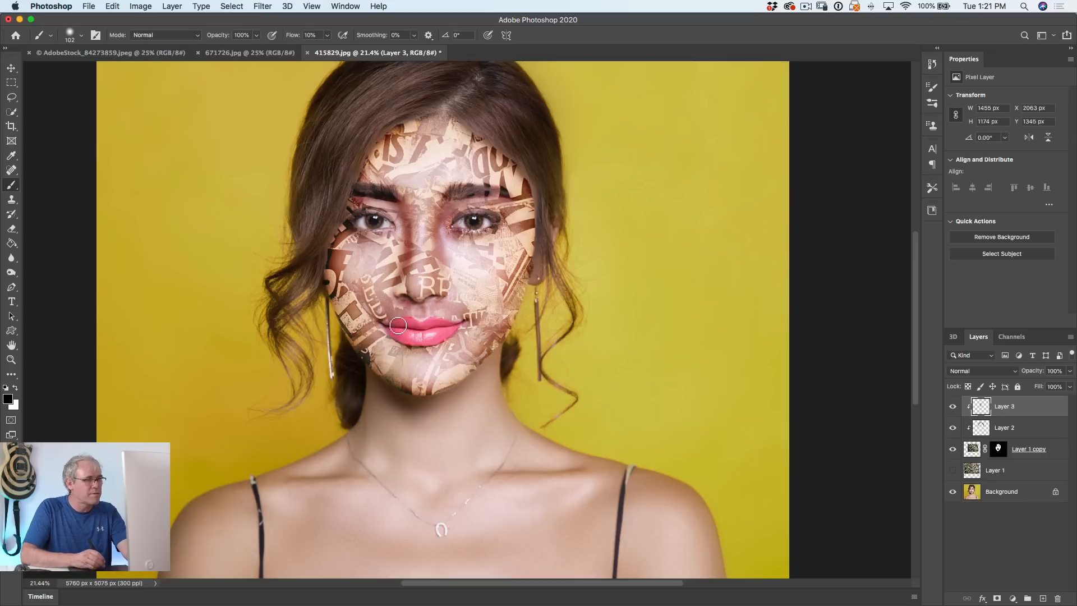
{"action": "left_click_drag", "start_coordinate": [383, 307], "coordinate": [374, 308]}
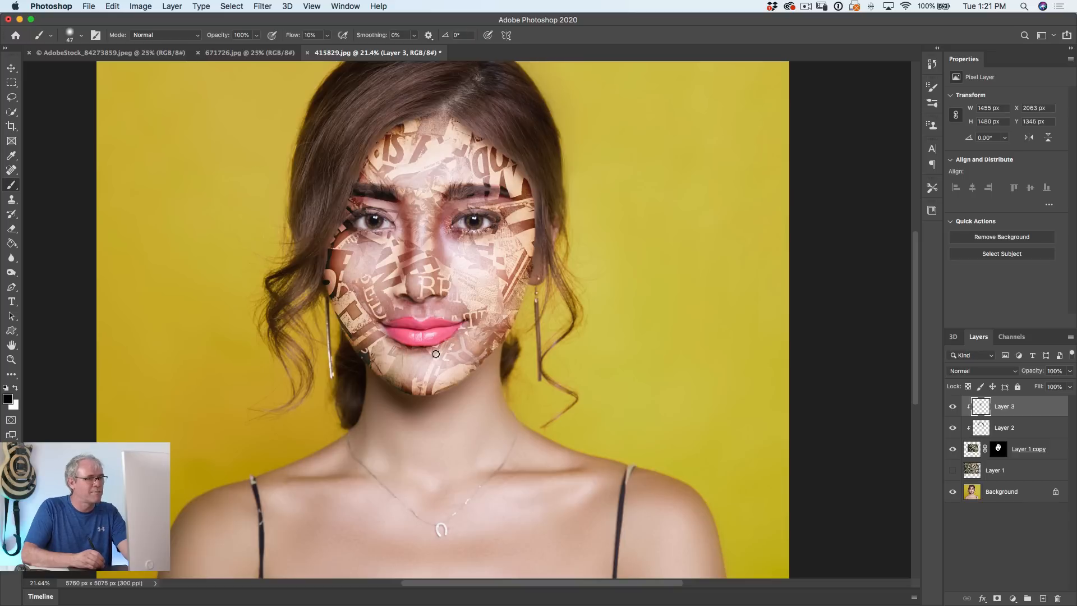
{"action": "mouse_move", "coordinate": [410, 352]}
{"action": "left_mouse_down"}
{"action": "mouse_move", "coordinate": [449, 353]}
{"action": "mouse_move", "coordinate": [404, 367]}
{"action": "mouse_move", "coordinate": [423, 366]}
{"action": "mouse_move", "coordinate": [396, 359]}
{"action": "mouse_move", "coordinate": [456, 348]}
{"action": "mouse_move", "coordinate": [438, 364]}
{"action": "mouse_move", "coordinate": [452, 351]}
{"action": "mouse_move", "coordinate": [459, 358]}
{"action": "mouse_move", "coordinate": [445, 356]}
{"action": "mouse_move", "coordinate": [450, 343]}
{"action": "mouse_move", "coordinate": [392, 354]}
{"action": "mouse_move", "coordinate": [439, 368]}
{"action": "left_mouse_up"}
{"action": "left_click_drag", "start_coordinate": [489, 291], "coordinate": [511, 284]}
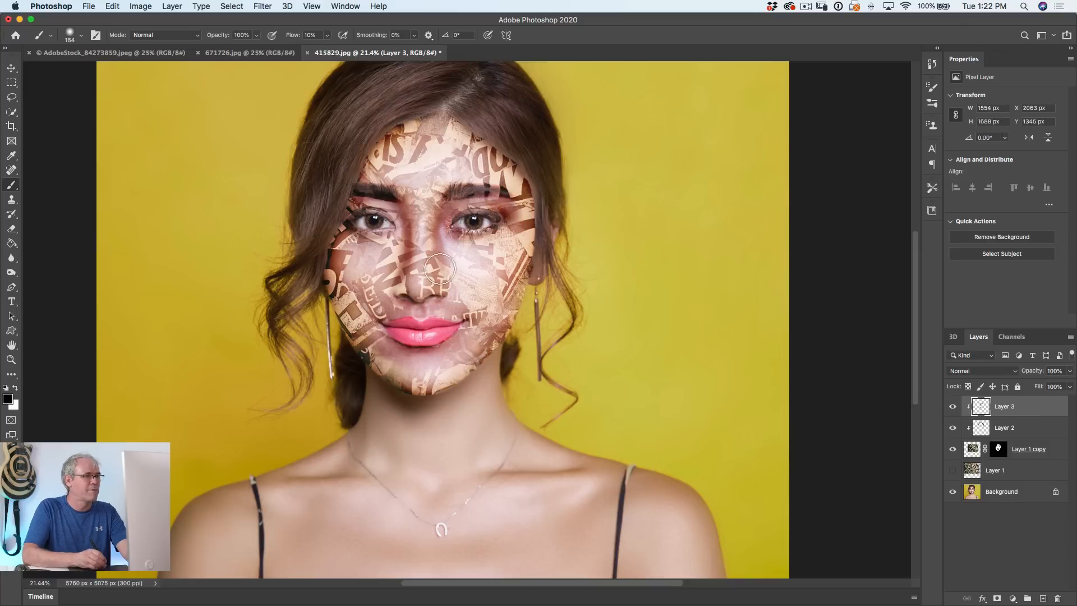
Step: Shade around the outer eye corners, chin and jawline in black with a 184 px brush at 10% flow
{"action": "left_click_drag", "start_coordinate": [353, 222], "coordinate": [382, 203]}
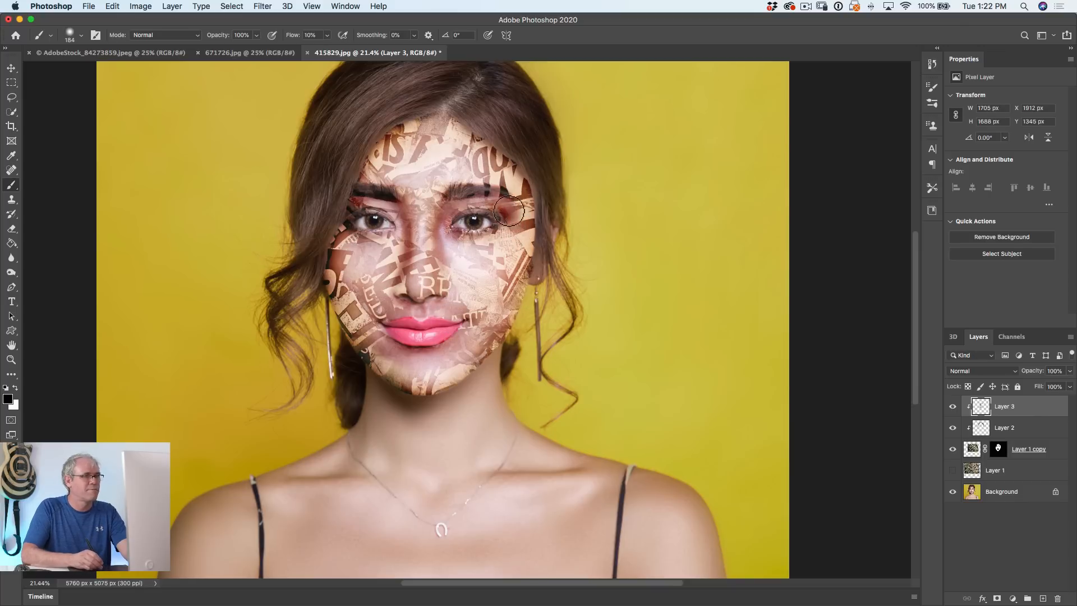
{"action": "mouse_move", "coordinate": [509, 210]}
{"action": "left_mouse_down"}
{"action": "mouse_move", "coordinate": [527, 230]}
{"action": "mouse_move", "coordinate": [513, 242]}
{"action": "left_mouse_up"}
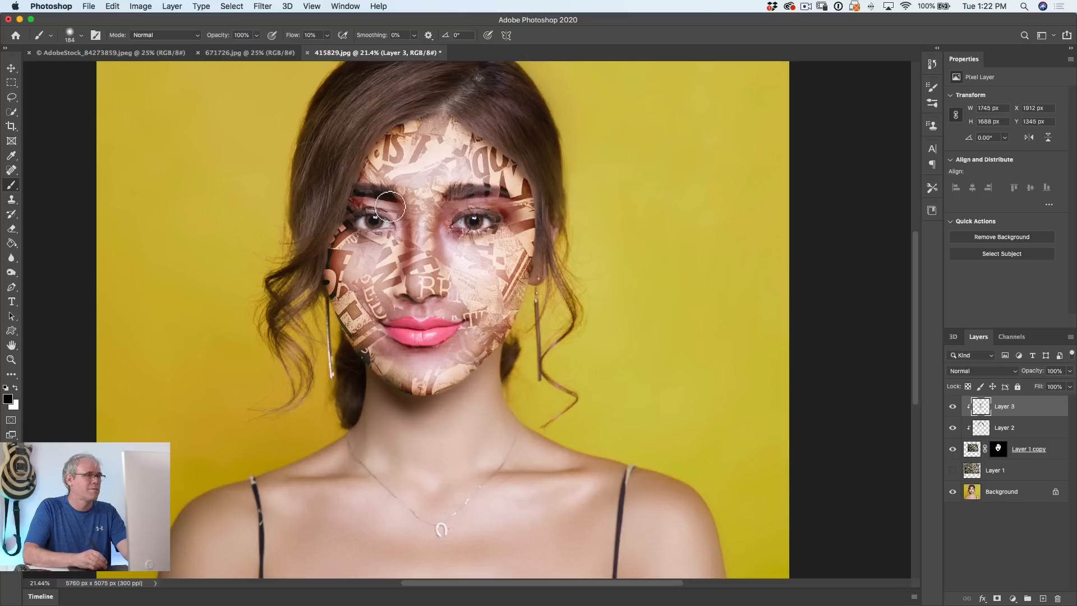
{"action": "mouse_move", "coordinate": [390, 207]}
{"action": "left_mouse_down"}
{"action": "mouse_move", "coordinate": [423, 208]}
{"action": "mouse_move", "coordinate": [474, 190]}
{"action": "mouse_move", "coordinate": [520, 234]}
{"action": "left_mouse_up"}
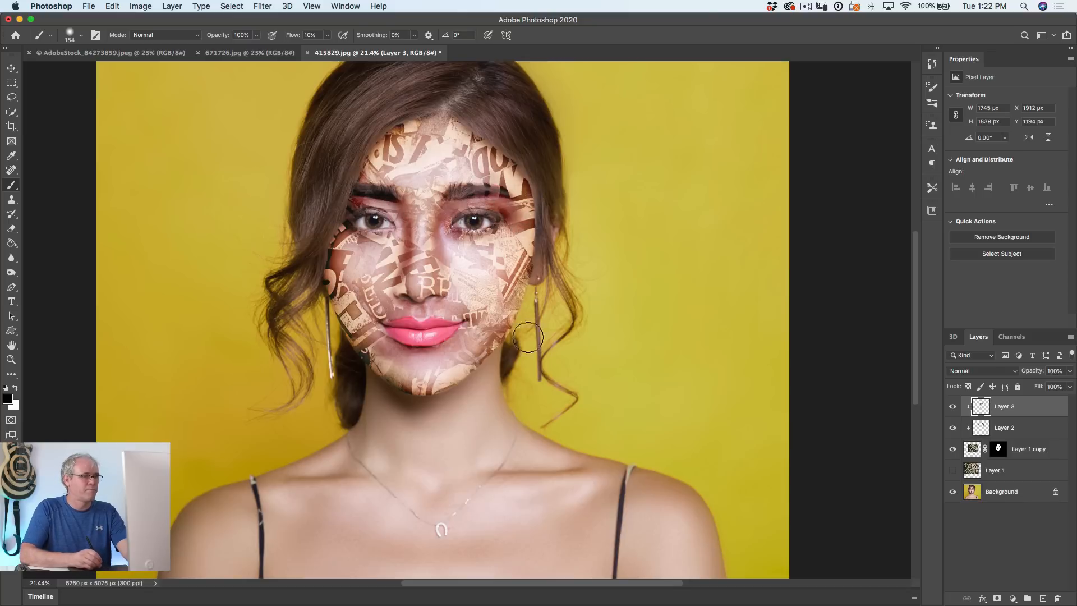
{"action": "mouse_move", "coordinate": [454, 397]}
{"action": "left_mouse_down"}
{"action": "mouse_move", "coordinate": [335, 364]}
{"action": "mouse_move", "coordinate": [331, 335]}
{"action": "mouse_move", "coordinate": [426, 416]}
{"action": "mouse_move", "coordinate": [407, 393]}
{"action": "mouse_move", "coordinate": [475, 394]}
{"action": "mouse_move", "coordinate": [431, 408]}
{"action": "mouse_move", "coordinate": [513, 347]}
{"action": "mouse_move", "coordinate": [537, 292]}
{"action": "mouse_move", "coordinate": [494, 370]}
{"action": "mouse_move", "coordinate": [430, 411]}
{"action": "left_mouse_up"}
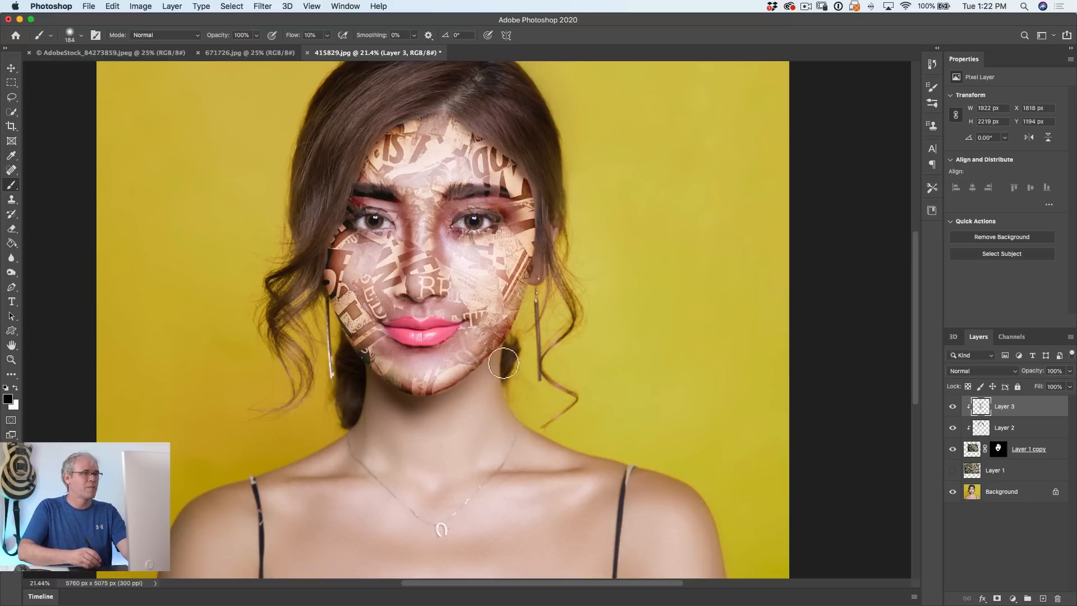
{"action": "left_click_drag", "start_coordinate": [503, 363], "coordinate": [527, 302]}
Step: Make white the foreground colour and paint highlights on the forehead, nose bridge and both cheeks with the 184 px brush
{"action": "key", "text": "x"}
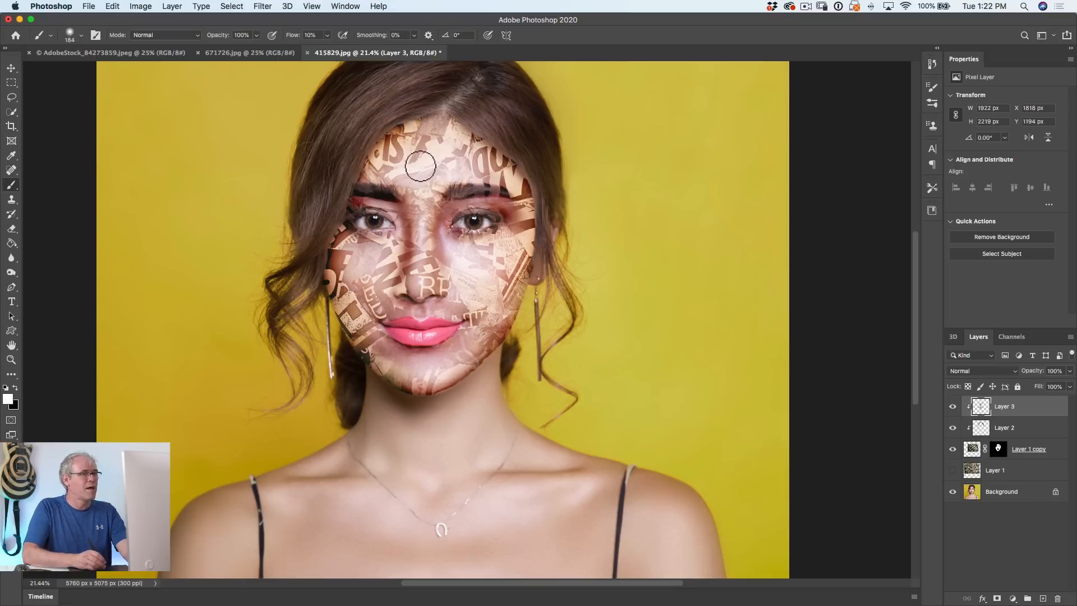
{"action": "mouse_move", "coordinate": [420, 169]}
{"action": "left_mouse_down"}
{"action": "mouse_move", "coordinate": [451, 144]}
{"action": "mouse_move", "coordinate": [457, 163]}
{"action": "mouse_move", "coordinate": [473, 163]}
{"action": "mouse_move", "coordinate": [403, 168]}
{"action": "mouse_move", "coordinate": [449, 146]}
{"action": "mouse_move", "coordinate": [412, 175]}
{"action": "mouse_move", "coordinate": [465, 166]}
{"action": "mouse_move", "coordinate": [420, 190]}
{"action": "mouse_move", "coordinate": [430, 193]}
{"action": "mouse_move", "coordinate": [426, 227]}
{"action": "mouse_move", "coordinate": [431, 185]}
{"action": "mouse_move", "coordinate": [426, 285]}
{"action": "mouse_move", "coordinate": [433, 178]}
{"action": "mouse_move", "coordinate": [426, 282]}
{"action": "mouse_move", "coordinate": [439, 331]}
{"action": "mouse_move", "coordinate": [438, 211]}
{"action": "mouse_move", "coordinate": [461, 145]}
{"action": "mouse_move", "coordinate": [404, 166]}
{"action": "mouse_move", "coordinate": [434, 171]}
{"action": "mouse_move", "coordinate": [397, 175]}
{"action": "mouse_move", "coordinate": [455, 150]}
{"action": "left_mouse_up"}
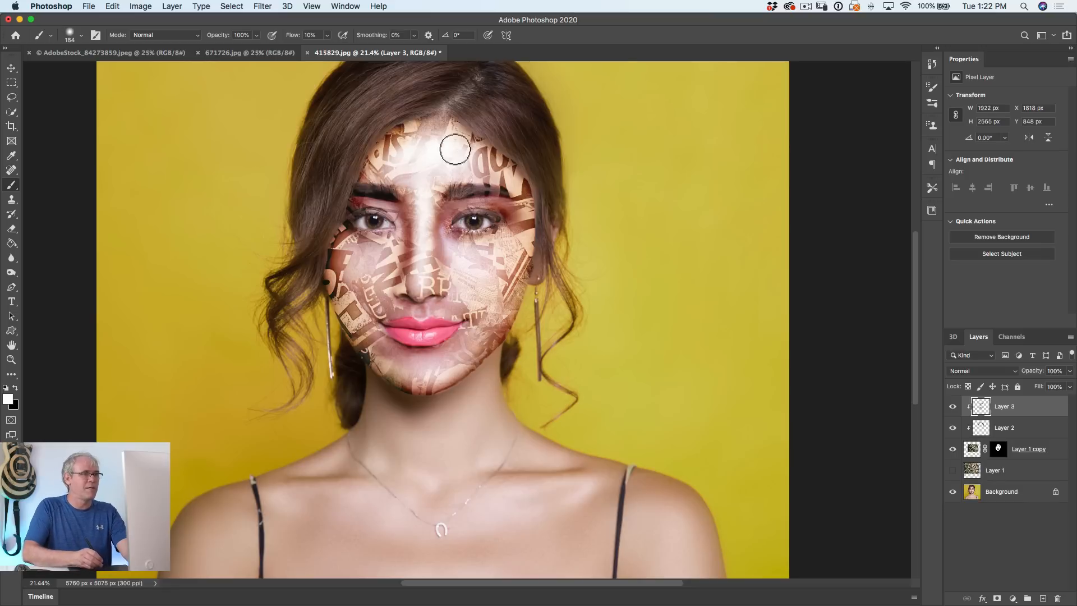
{"action": "mouse_move", "coordinate": [489, 246]}
{"action": "left_mouse_down"}
{"action": "mouse_move", "coordinate": [468, 265]}
{"action": "mouse_move", "coordinate": [517, 242]}
{"action": "mouse_move", "coordinate": [479, 269]}
{"action": "mouse_move", "coordinate": [525, 246]}
{"action": "mouse_move", "coordinate": [509, 294]}
{"action": "mouse_move", "coordinate": [495, 284]}
{"action": "mouse_move", "coordinate": [511, 296]}
{"action": "mouse_move", "coordinate": [384, 307]}
{"action": "mouse_move", "coordinate": [388, 256]}
{"action": "mouse_move", "coordinate": [345, 252]}
{"action": "mouse_move", "coordinate": [340, 269]}
{"action": "mouse_move", "coordinate": [382, 259]}
{"action": "mouse_move", "coordinate": [343, 251]}
{"action": "mouse_move", "coordinate": [386, 260]}
{"action": "mouse_move", "coordinate": [358, 261]}
{"action": "mouse_move", "coordinate": [356, 302]}
{"action": "mouse_move", "coordinate": [335, 277]}
{"action": "mouse_move", "coordinate": [368, 274]}
{"action": "mouse_move", "coordinate": [381, 285]}
{"action": "mouse_move", "coordinate": [390, 260]}
{"action": "mouse_move", "coordinate": [343, 251]}
{"action": "mouse_move", "coordinate": [394, 277]}
{"action": "mouse_move", "coordinate": [357, 290]}
{"action": "mouse_move", "coordinate": [364, 319]}
{"action": "mouse_move", "coordinate": [421, 319]}
{"action": "left_mouse_up"}
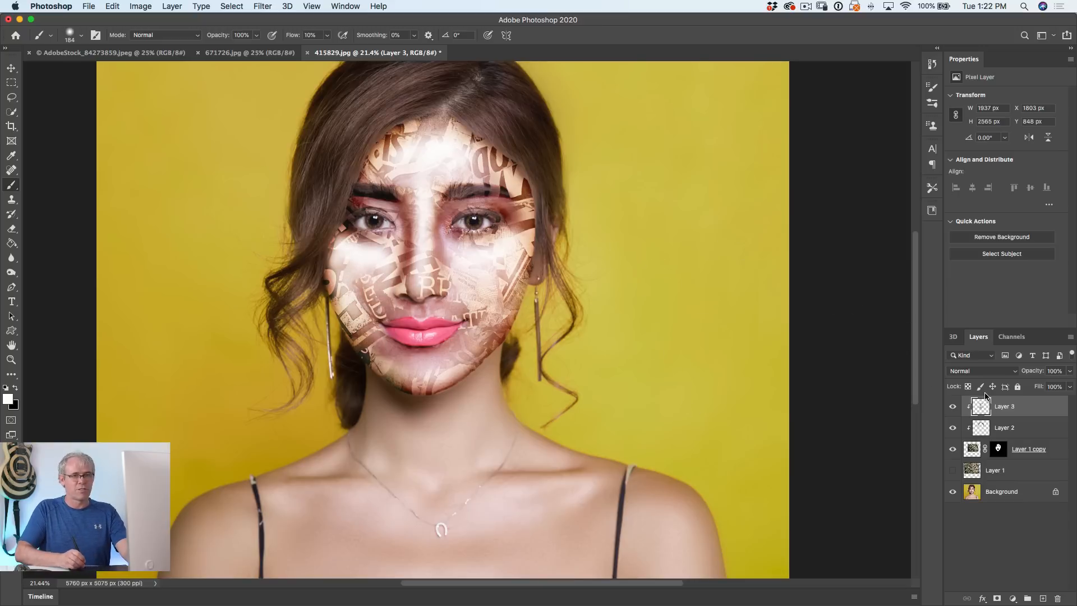
Step: Set the top clipped shading layer to Overlay blending and compare the face with that layer hidden and shown
{"action": "left_click", "coordinate": [981, 368]}
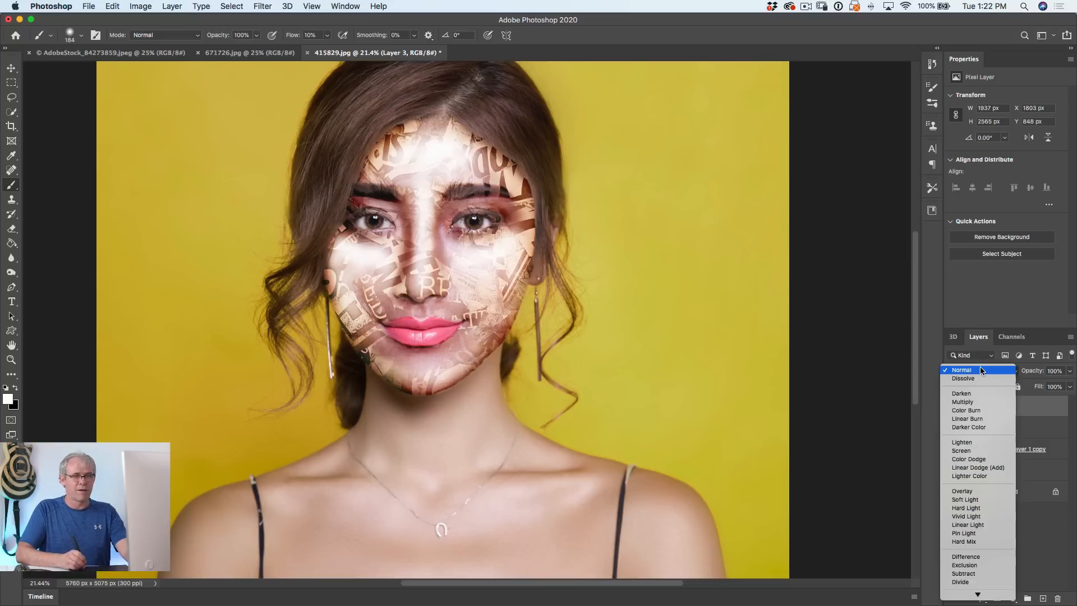
{"action": "left_click", "coordinate": [989, 490]}
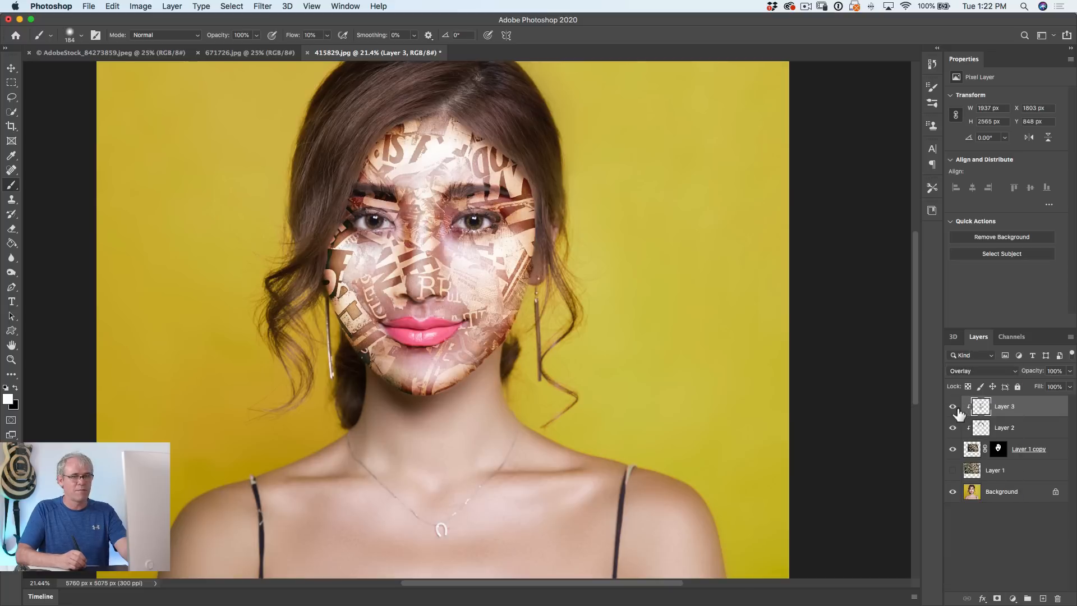
{"action": "left_click", "coordinate": [952, 410]}
{"action": "left_click", "coordinate": [952, 409]}
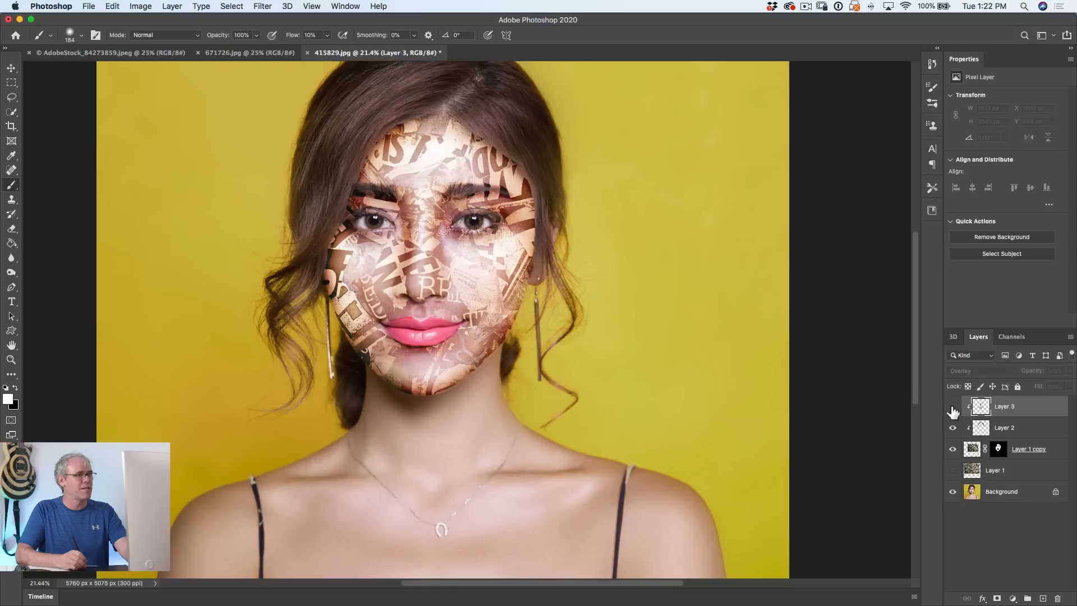
{"action": "left_click", "coordinate": [952, 409]}
{"action": "left_click", "coordinate": [952, 410]}
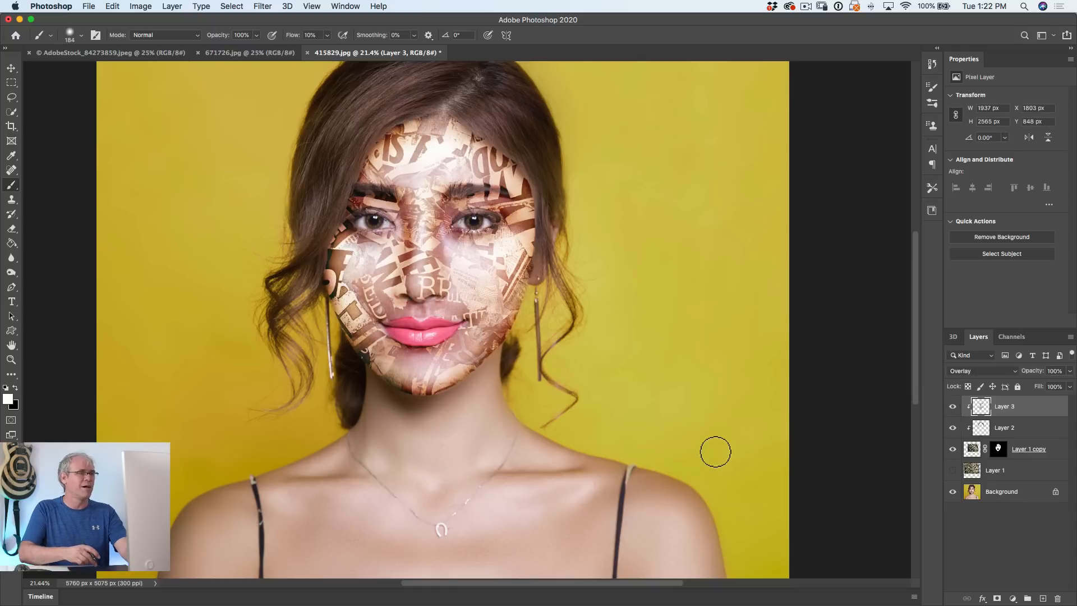
{"action": "scroll", "coordinate": [715, 450], "scroll_direction": "up", "scroll_amount": 2}
{"action": "scroll", "coordinate": [716, 440], "scroll_direction": "down", "scroll_amount": 4}
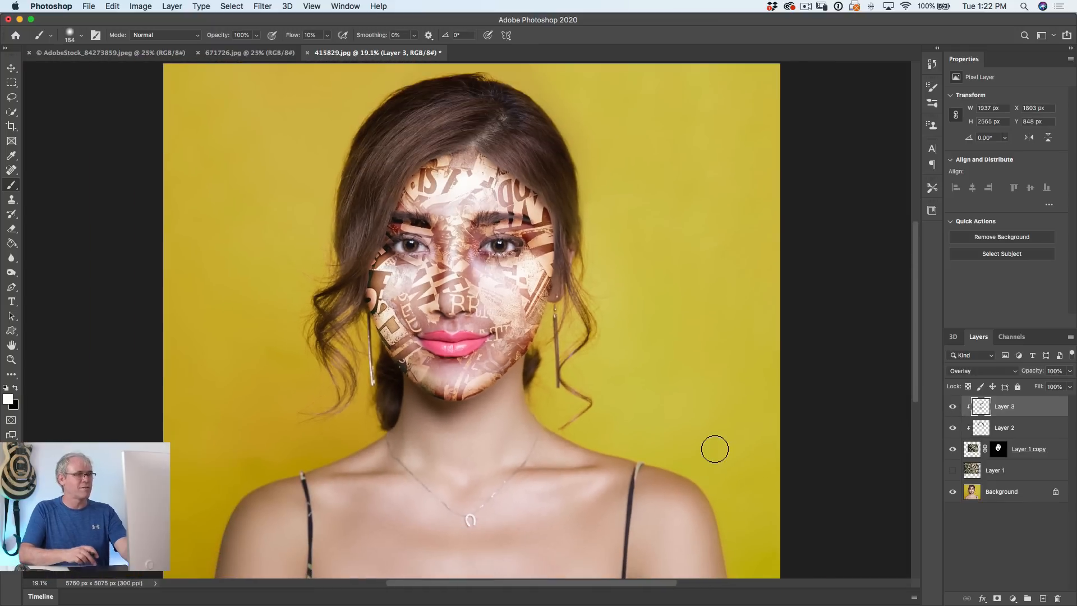